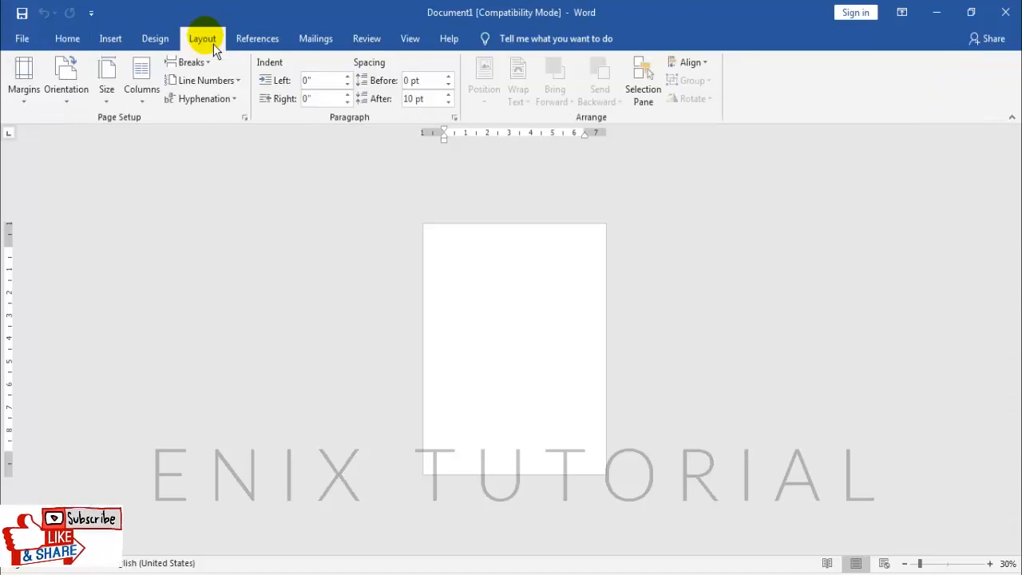
Set the page to A4 size with Narrow margins
{"action": "left_click", "coordinate": [118, 101]}
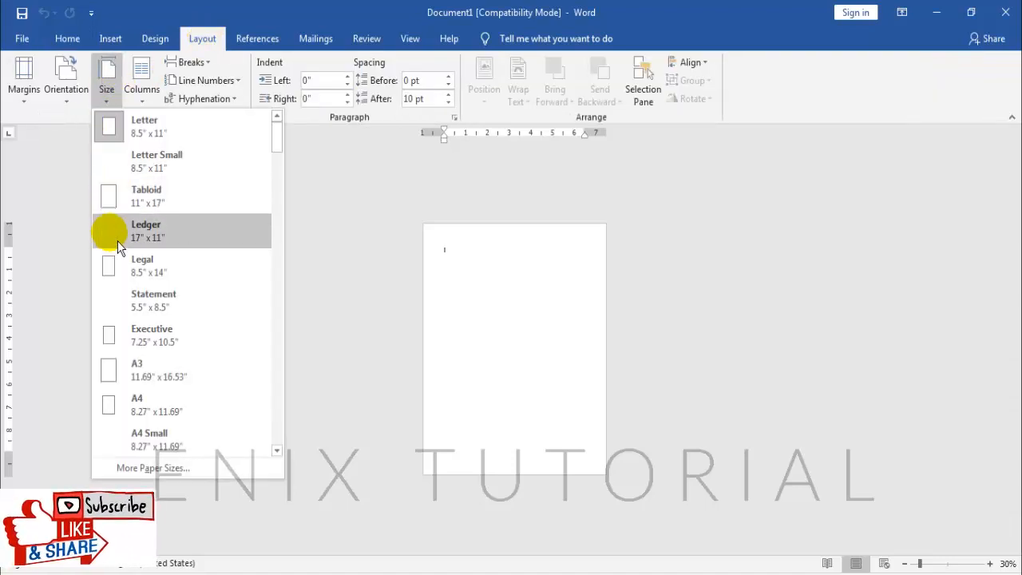
{"action": "left_click", "coordinate": [112, 408]}
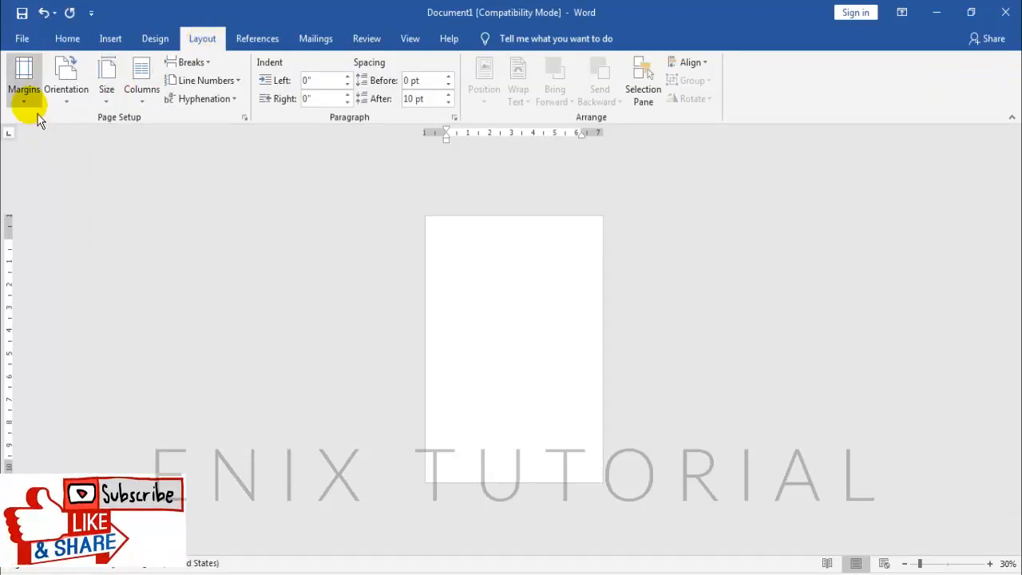
{"action": "left_click", "coordinate": [25, 84]}
{"action": "left_click", "coordinate": [128, 190]}
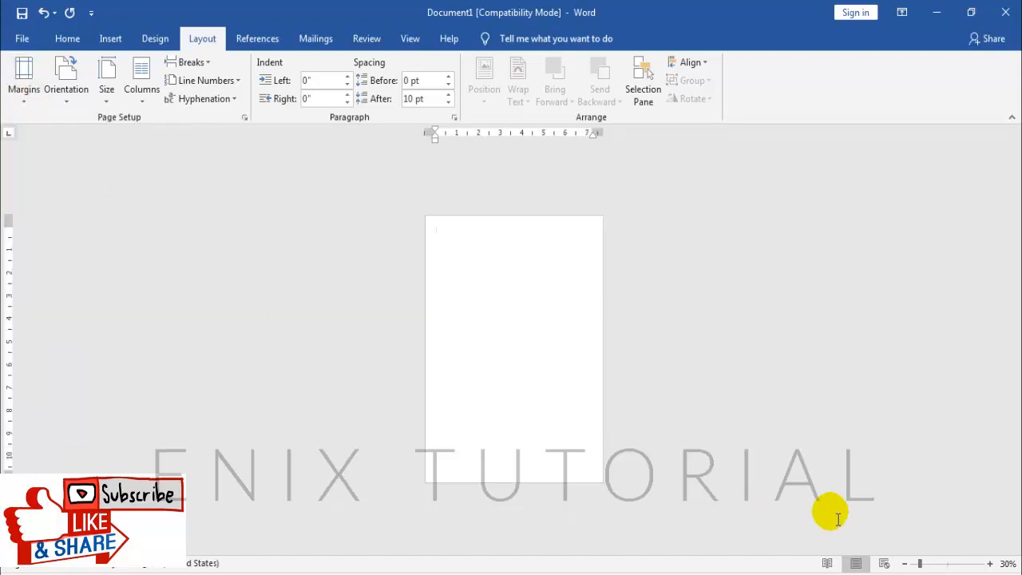
{"action": "left_click", "coordinate": [990, 564]}
{"action": "left_click", "coordinate": [990, 563]}
{"action": "left_click", "coordinate": [990, 563]}
{"action": "left_click", "coordinate": [990, 563]}
{"action": "left_click", "coordinate": [990, 564]}
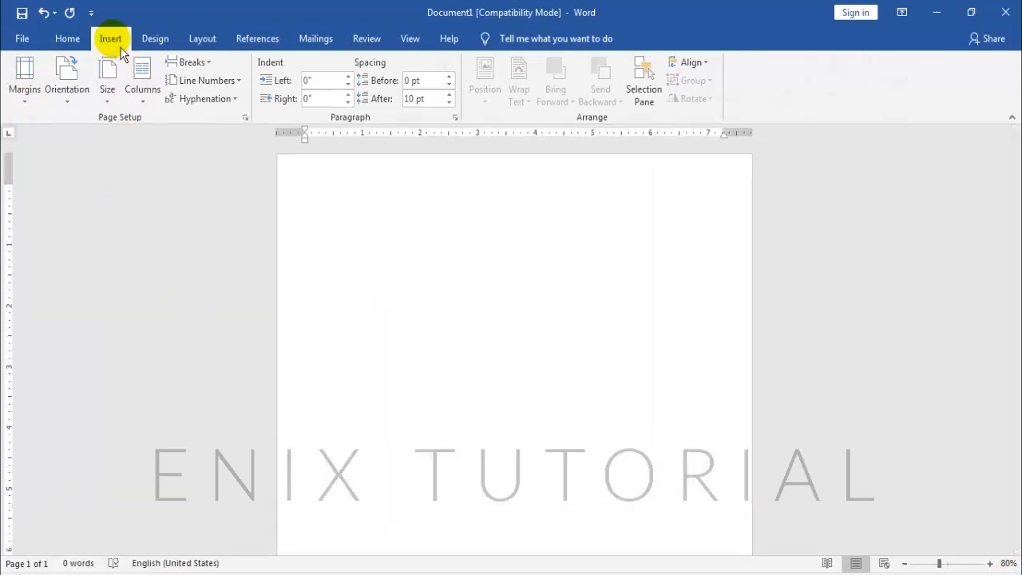
{"action": "left_click", "coordinate": [112, 40]}
{"action": "left_click", "coordinate": [164, 98]}
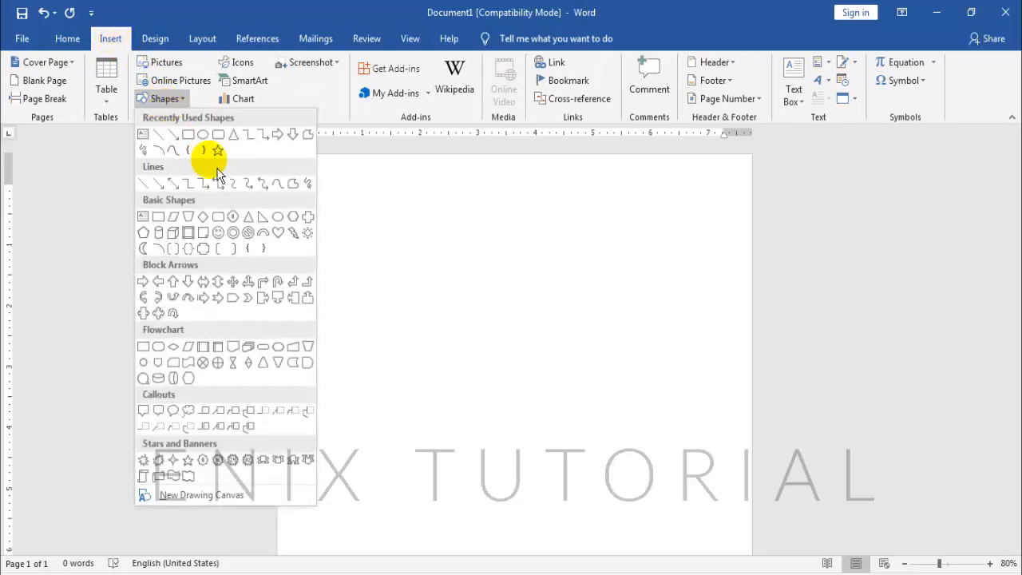
{"action": "left_click", "coordinate": [204, 141]}
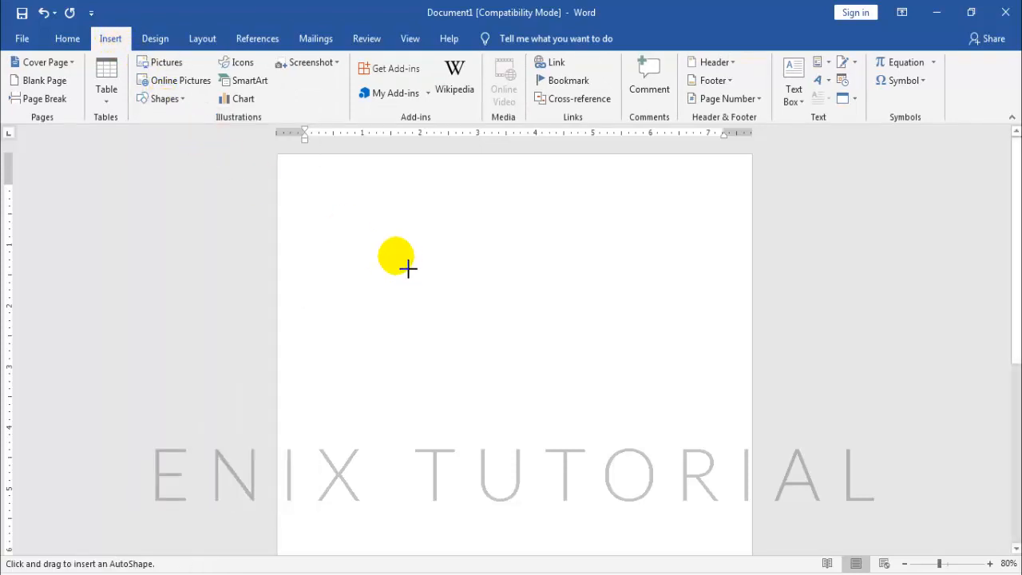
{"action": "left_click_drag", "start_coordinate": [420, 281], "coordinate": [444, 312]}
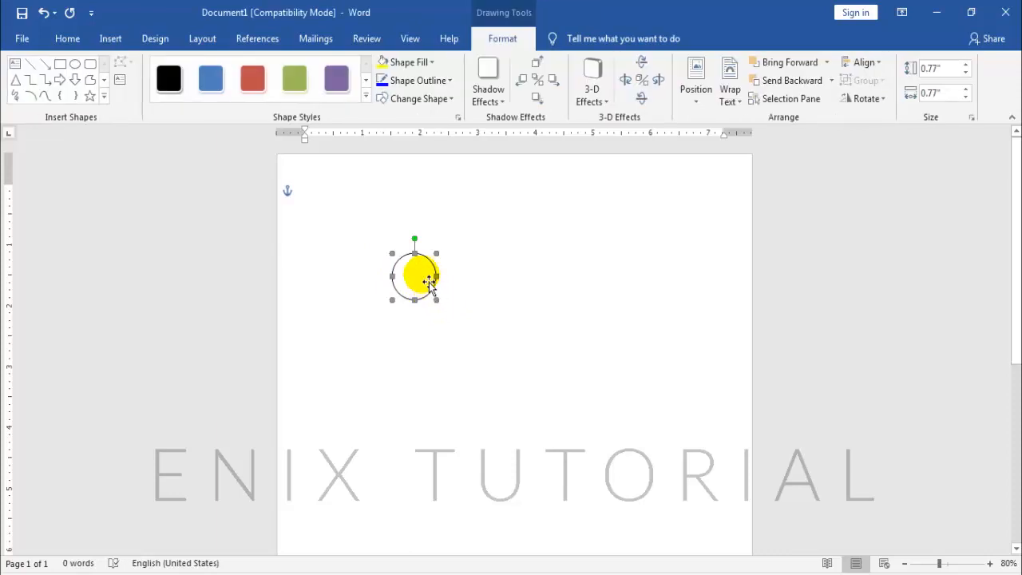
{"action": "key", "text": "Delete"}
Draw a circle about 0.87" across with the Oval shape in the upper-left part of the page
{"action": "left_click", "coordinate": [110, 38]}
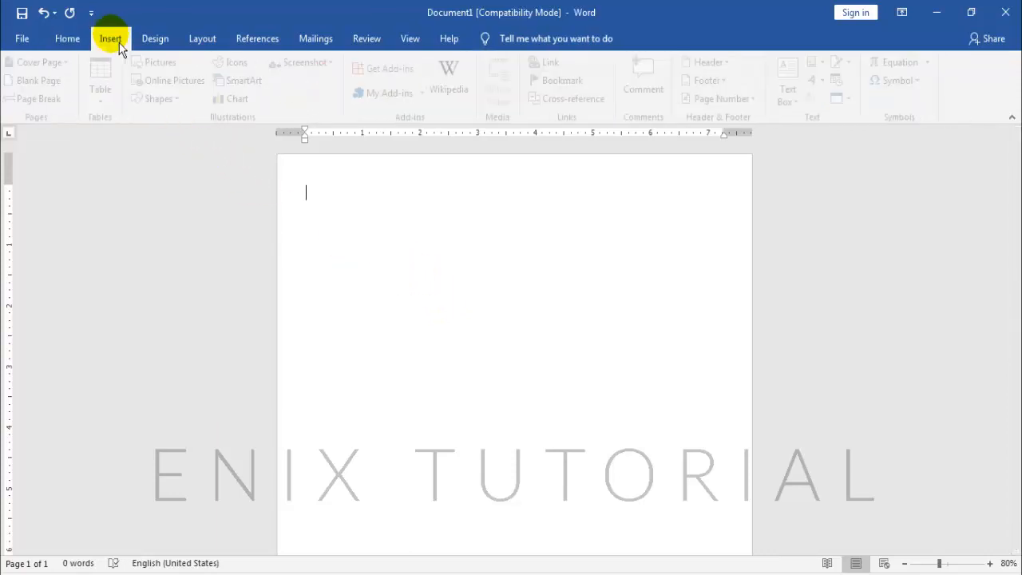
{"action": "left_click", "coordinate": [166, 97]}
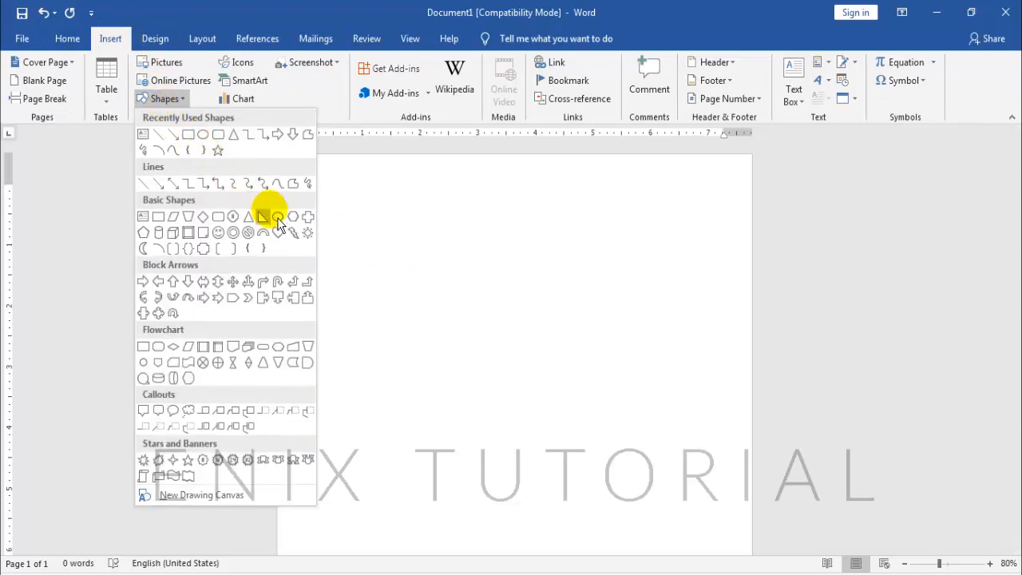
{"action": "left_click", "coordinate": [277, 217]}
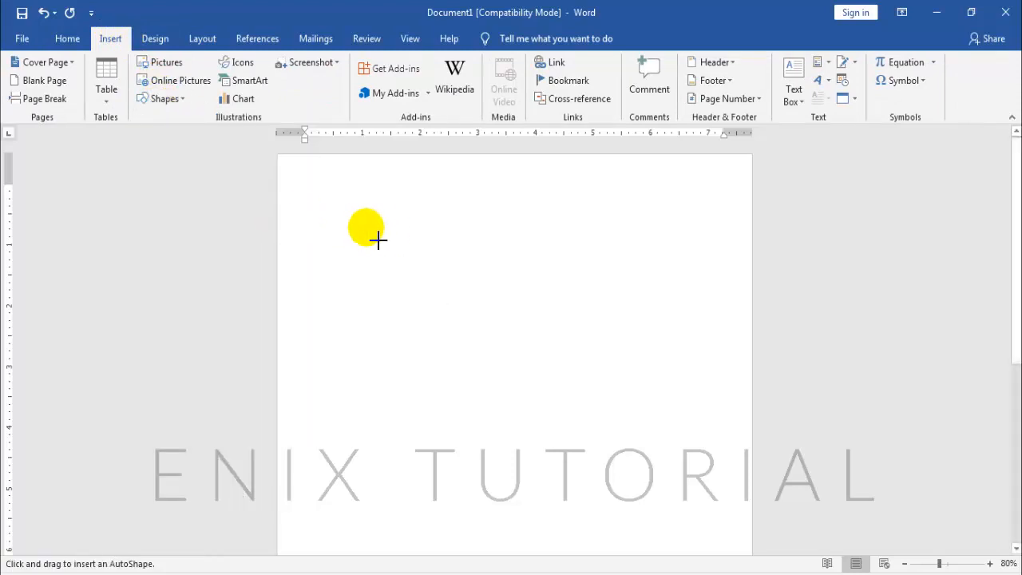
{"action": "left_click_drag", "start_coordinate": [398, 267], "coordinate": [425, 287]}
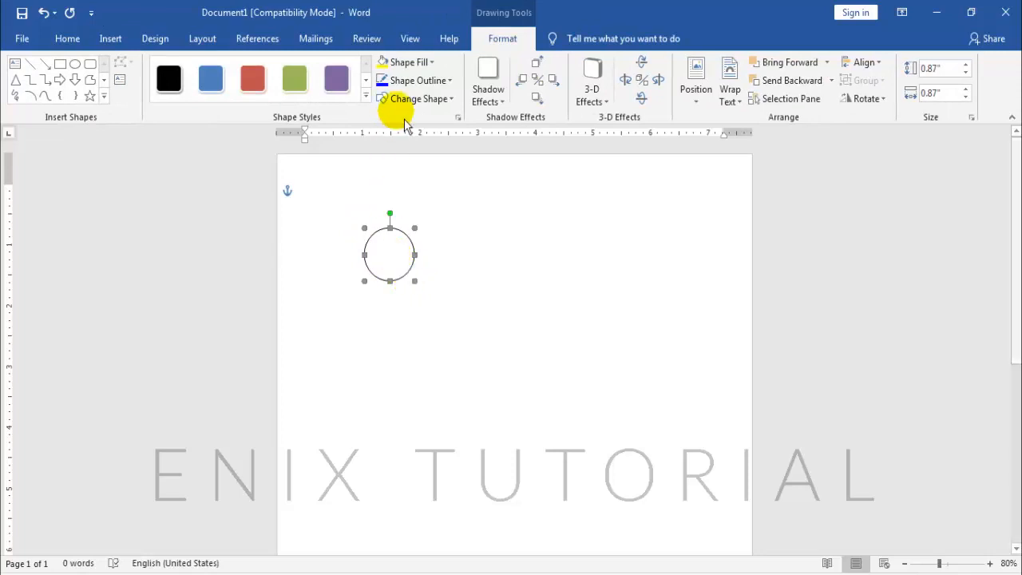
Fill the circle with the standard light blue colour and remove its outline
{"action": "left_click", "coordinate": [420, 63]}
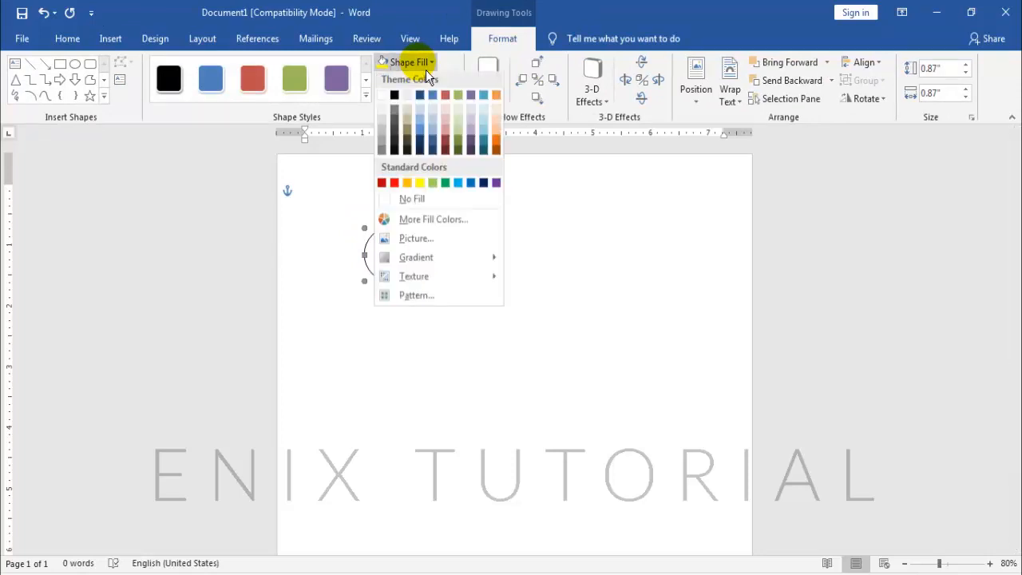
{"action": "left_click", "coordinate": [458, 186]}
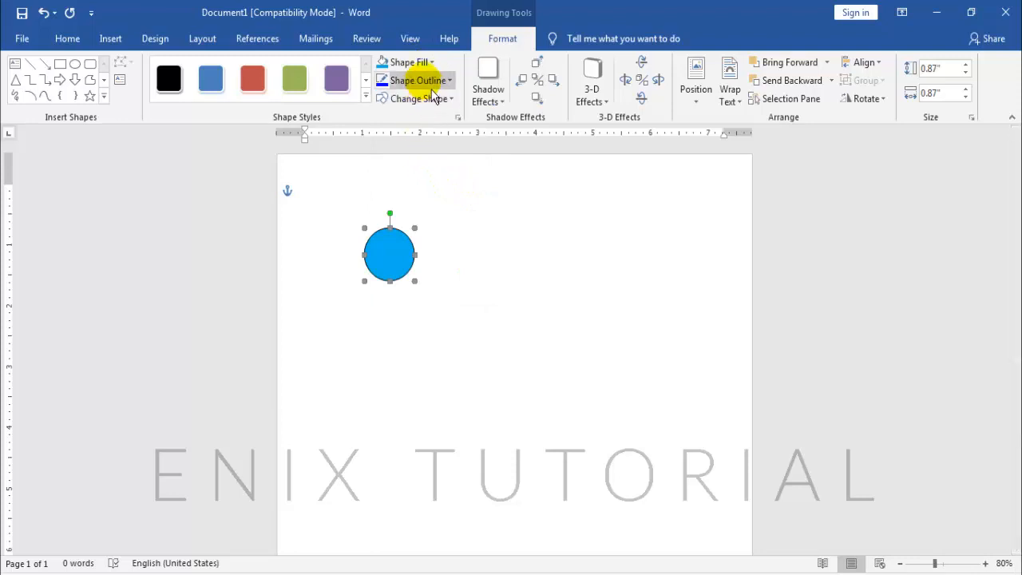
{"action": "left_click", "coordinate": [417, 81]}
{"action": "left_click", "coordinate": [419, 219]}
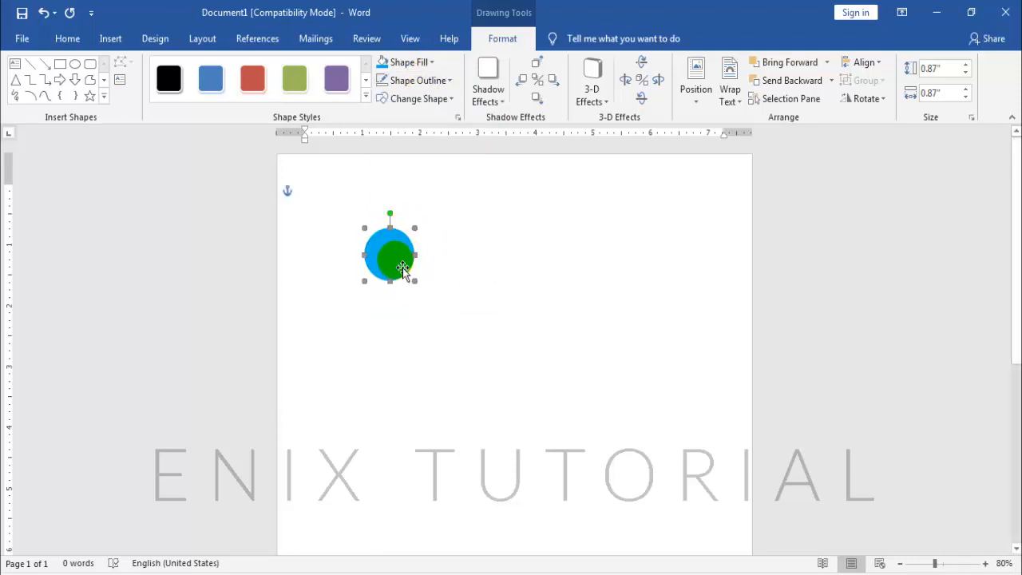
Move the circle up near the page's top edge and set its fill transparency to 76%
{"action": "left_click_drag", "start_coordinate": [398, 267], "coordinate": [384, 203]}
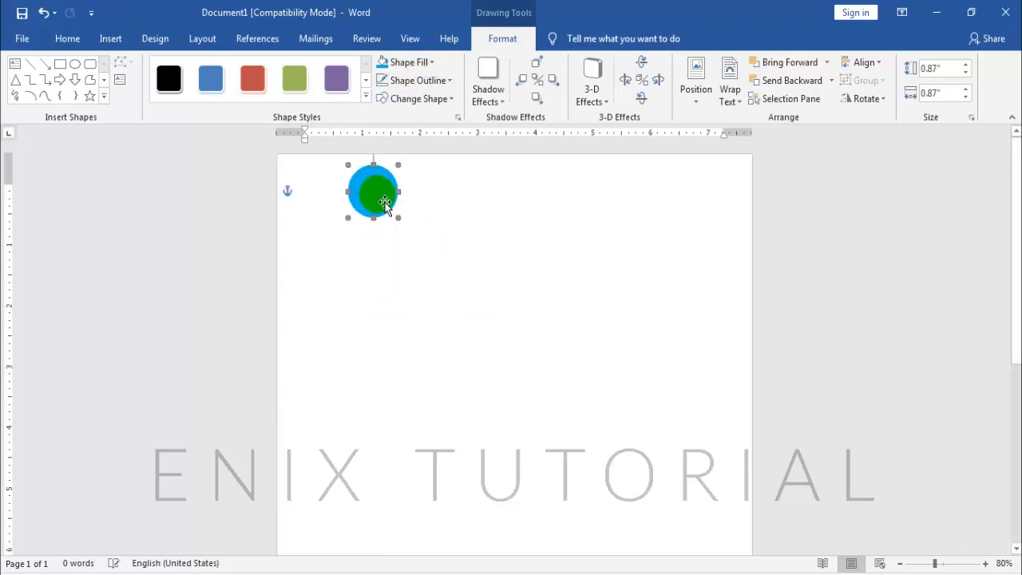
{"action": "right_click", "coordinate": [382, 200]}
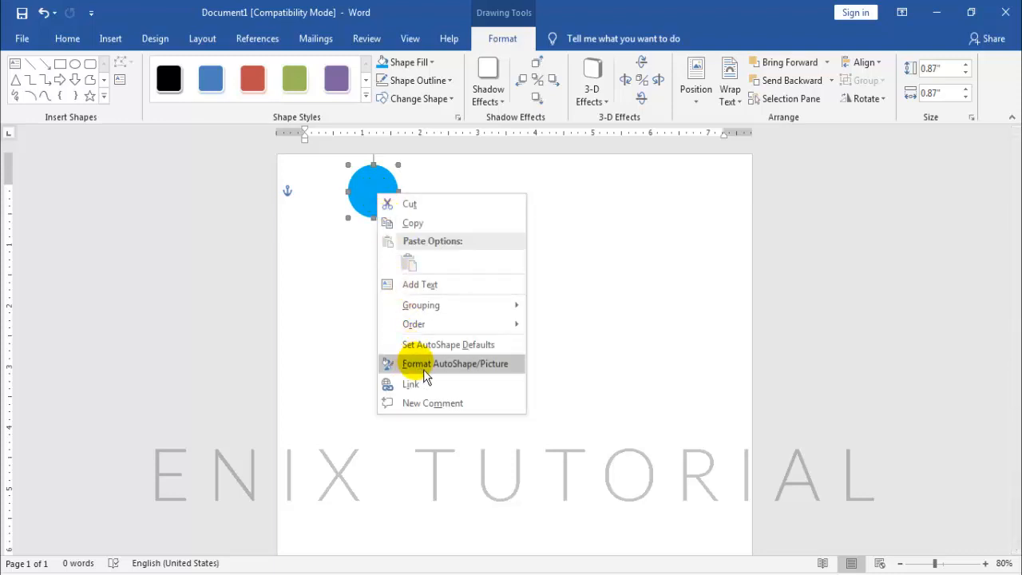
{"action": "left_click", "coordinate": [424, 370]}
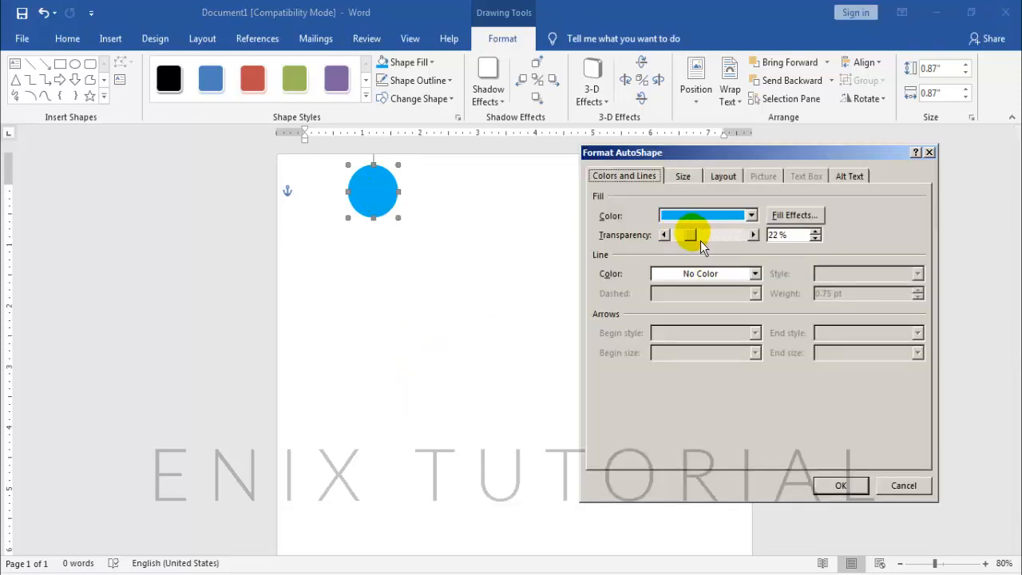
{"action": "left_click_drag", "start_coordinate": [727, 241], "coordinate": [735, 241]}
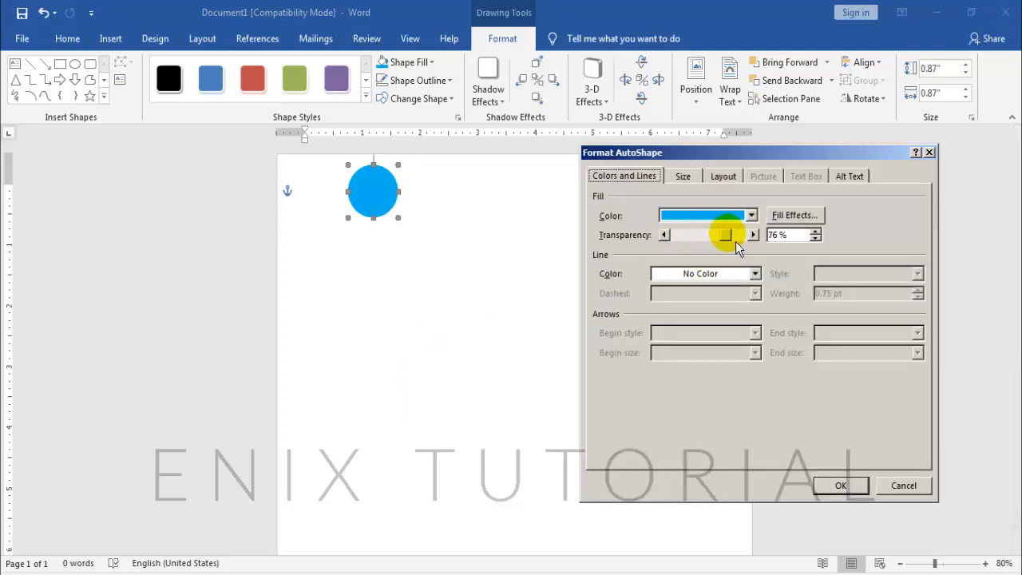
{"action": "left_click", "coordinate": [840, 485]}
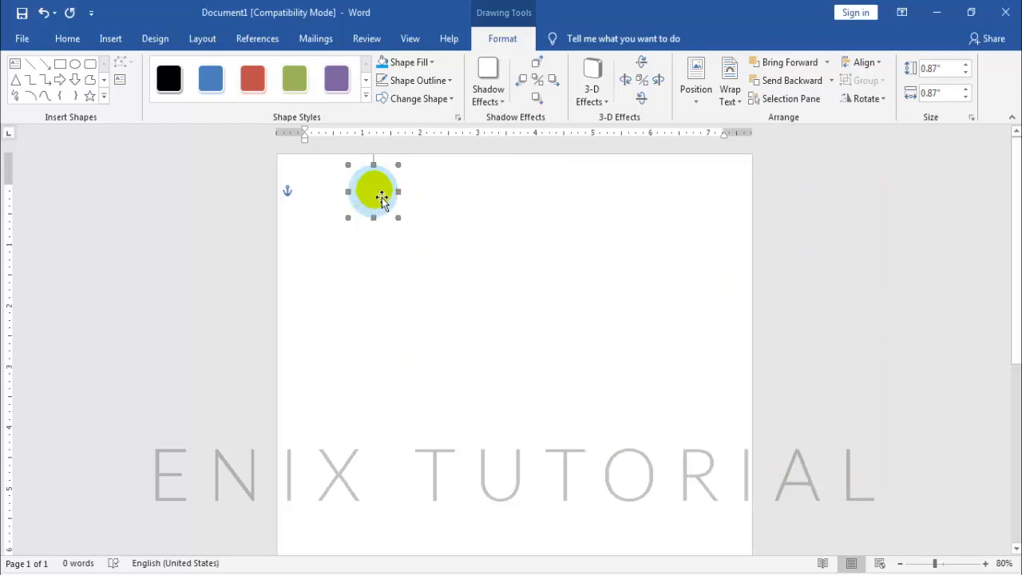
Duplicate the translucent circle repeatedly and scatter the copies along the page's top edge and upper-left corner, letting some overlap or run off the page
{"action": "left_click_drag", "start_coordinate": [382, 199], "coordinate": [456, 253]}
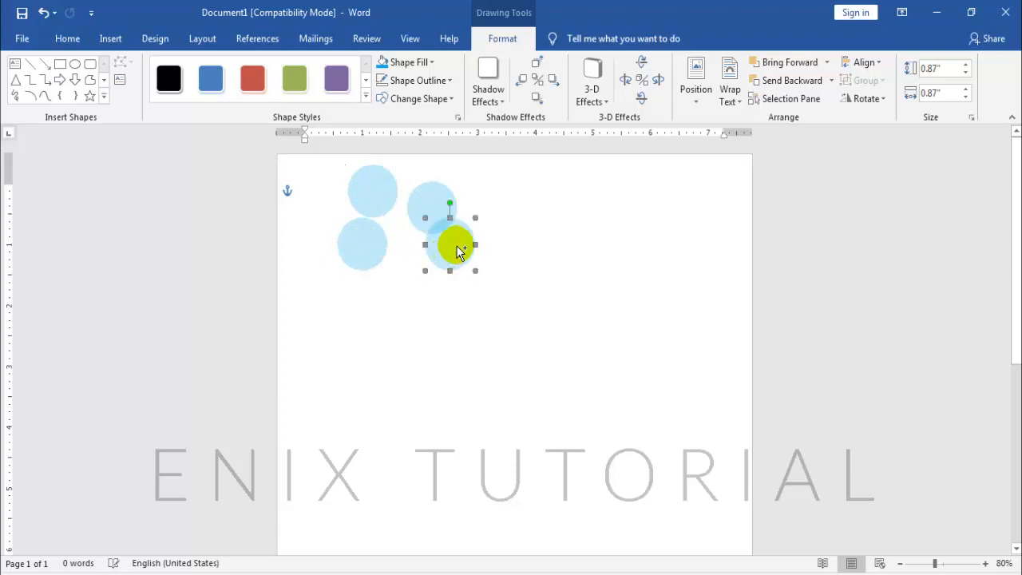
{"action": "left_click_drag", "start_coordinate": [511, 211], "coordinate": [461, 188]}
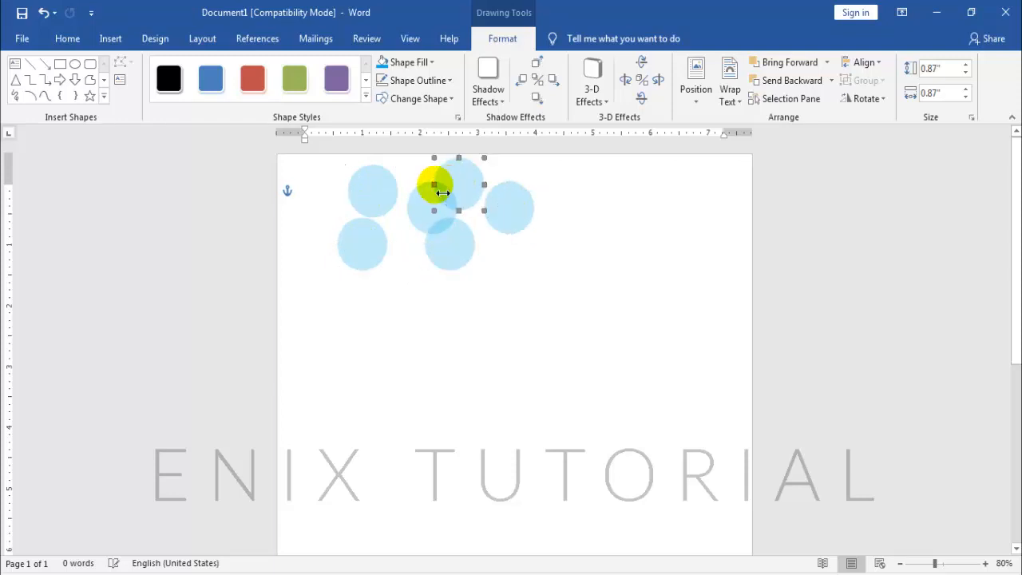
{"action": "left_click_drag", "start_coordinate": [376, 188], "coordinate": [314, 171]}
{"action": "left_click", "coordinate": [364, 199]}
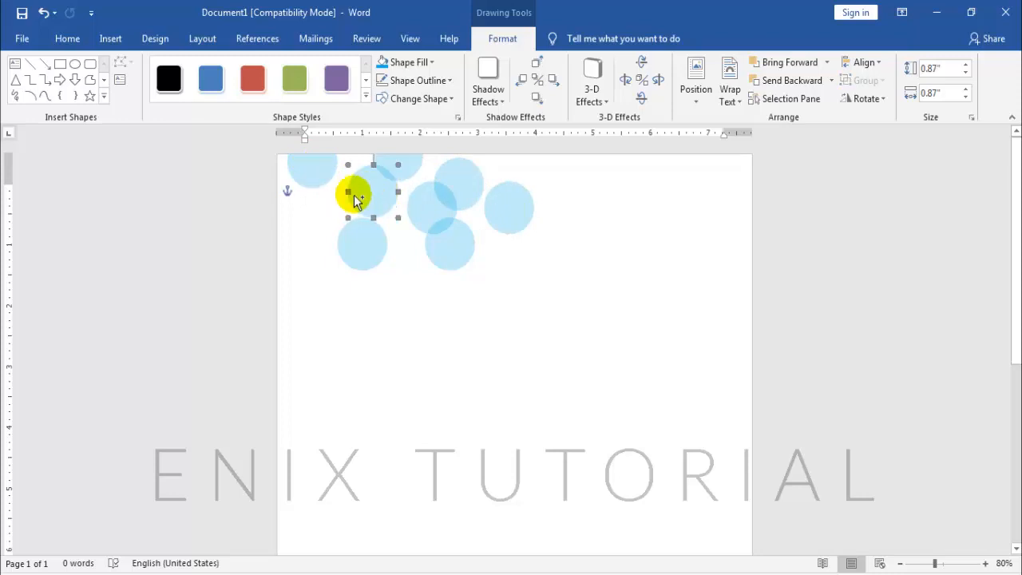
{"action": "left_click_drag", "start_coordinate": [357, 199], "coordinate": [296, 221]}
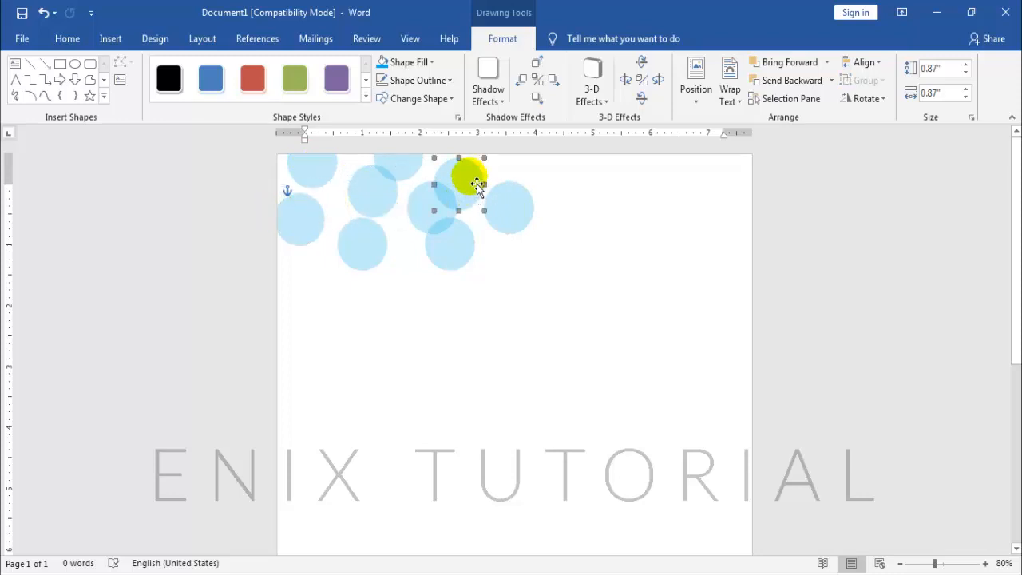
{"action": "left_click_drag", "start_coordinate": [477, 185], "coordinate": [589, 175]}
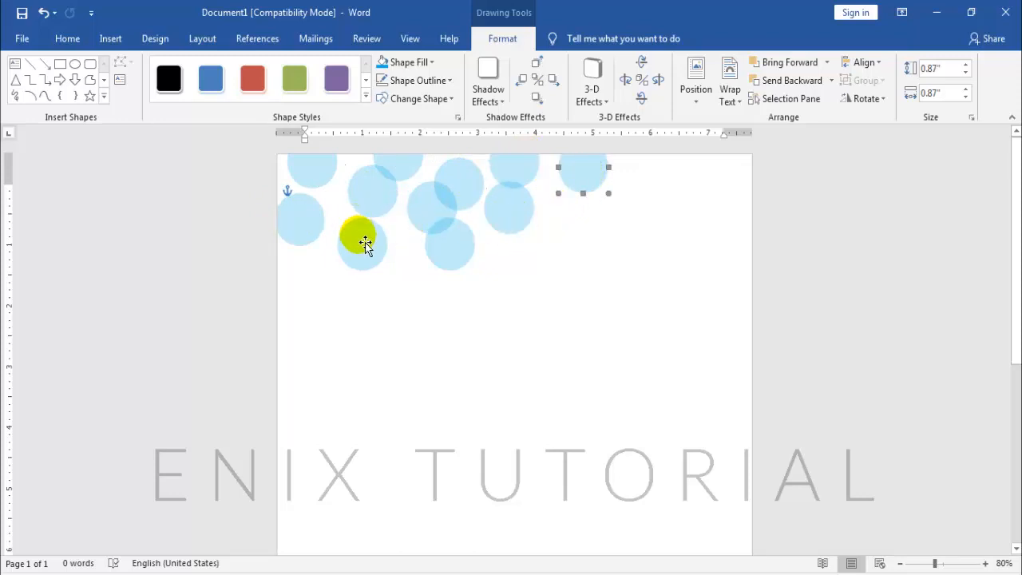
Shrink two of the circles, one to about 0.53", and move them with neighbouring circles into a tighter overlapping cluster at the upper-left corner
{"action": "left_click", "coordinate": [365, 244]}
{"action": "mouse_move", "coordinate": [339, 218]}
{"action": "left_mouse_down"}
{"action": "mouse_move", "coordinate": [371, 248]}
{"action": "mouse_move", "coordinate": [330, 231]}
{"action": "left_mouse_up"}
{"action": "left_click_drag", "start_coordinate": [373, 198], "coordinate": [337, 188]}
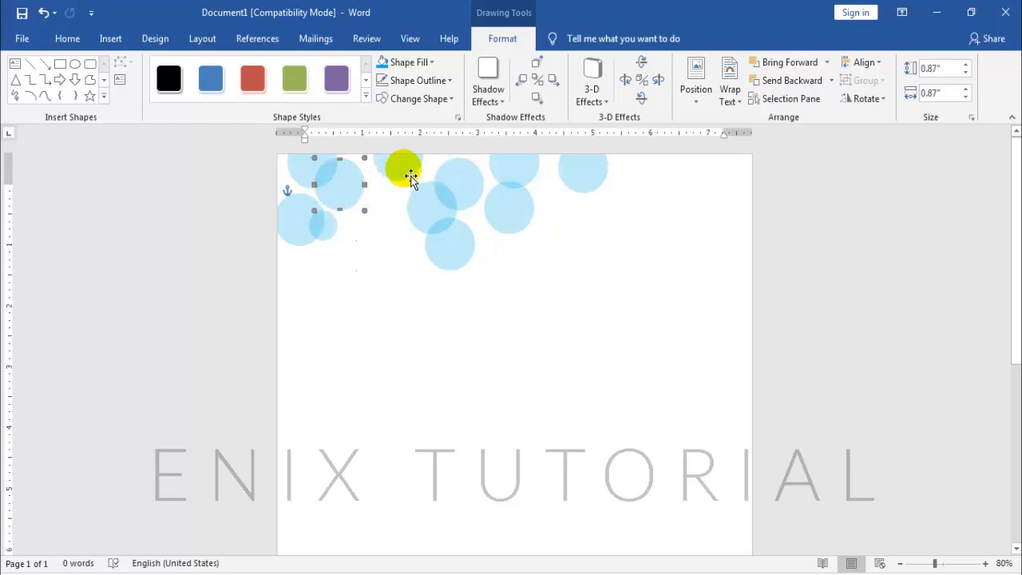
{"action": "left_click_drag", "start_coordinate": [439, 210], "coordinate": [383, 204]}
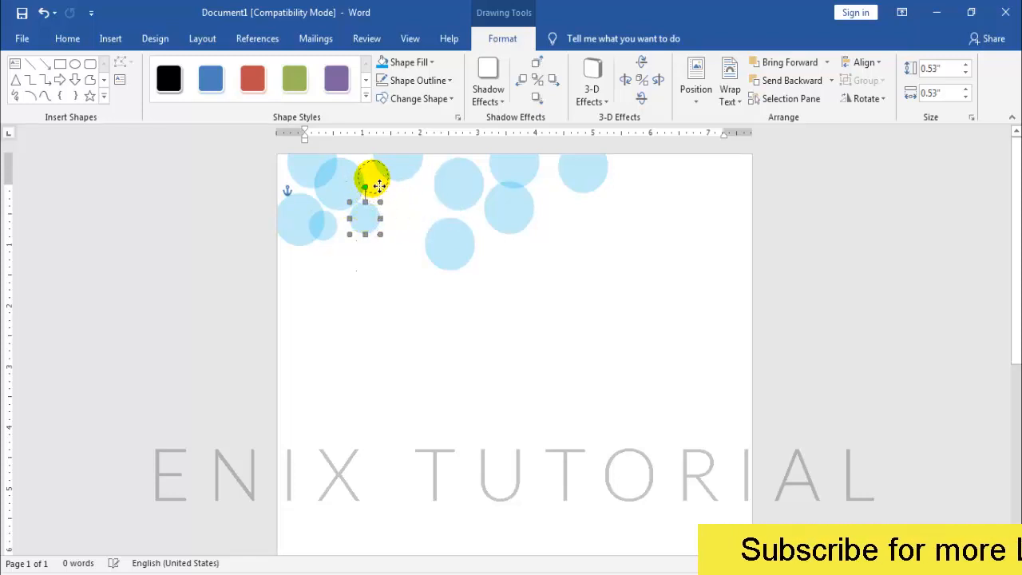
{"action": "left_click_drag", "start_coordinate": [459, 182], "coordinate": [423, 151]}
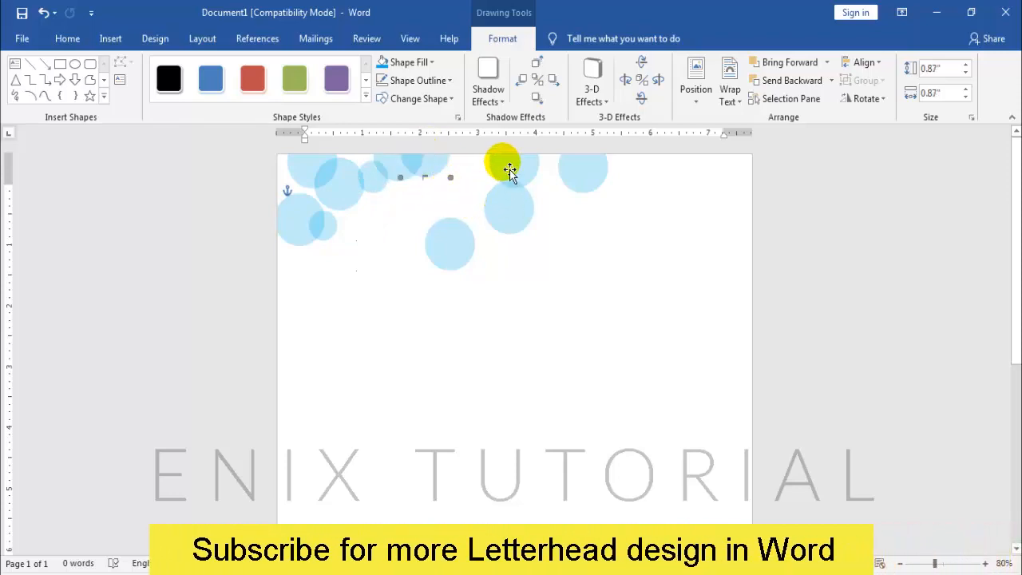
Enlarge one top-edge circle to about 1.49", shrink another beside the left cluster, and move the remaining circles closer to the group
{"action": "left_click_drag", "start_coordinate": [510, 170], "coordinate": [469, 196]}
{"action": "left_click_drag", "start_coordinate": [454, 249], "coordinate": [421, 207]}
{"action": "left_click_drag", "start_coordinate": [519, 213], "coordinate": [385, 232]}
{"action": "left_click", "coordinate": [581, 179]}
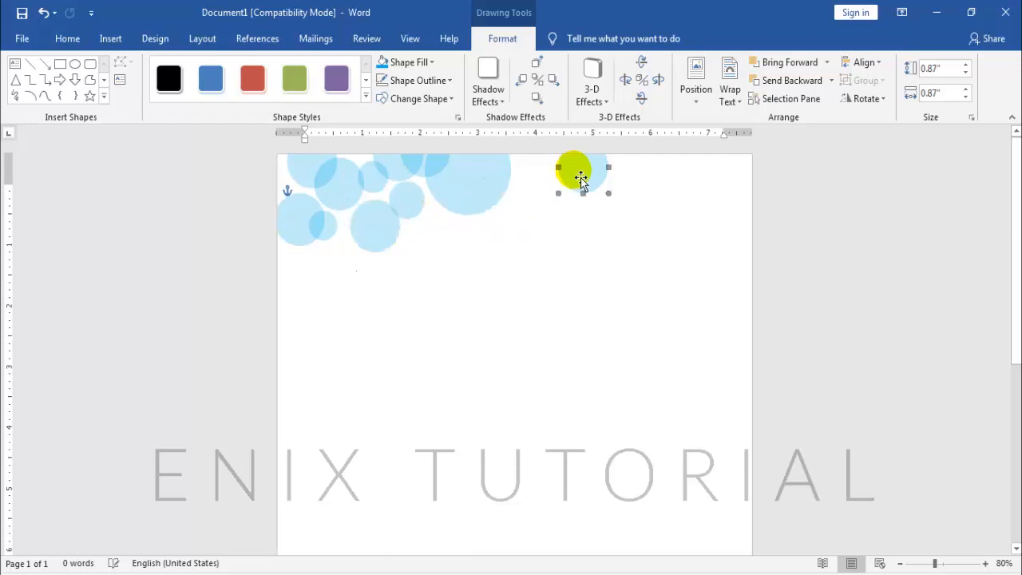
{"action": "left_click_drag", "start_coordinate": [588, 180], "coordinate": [551, 196]}
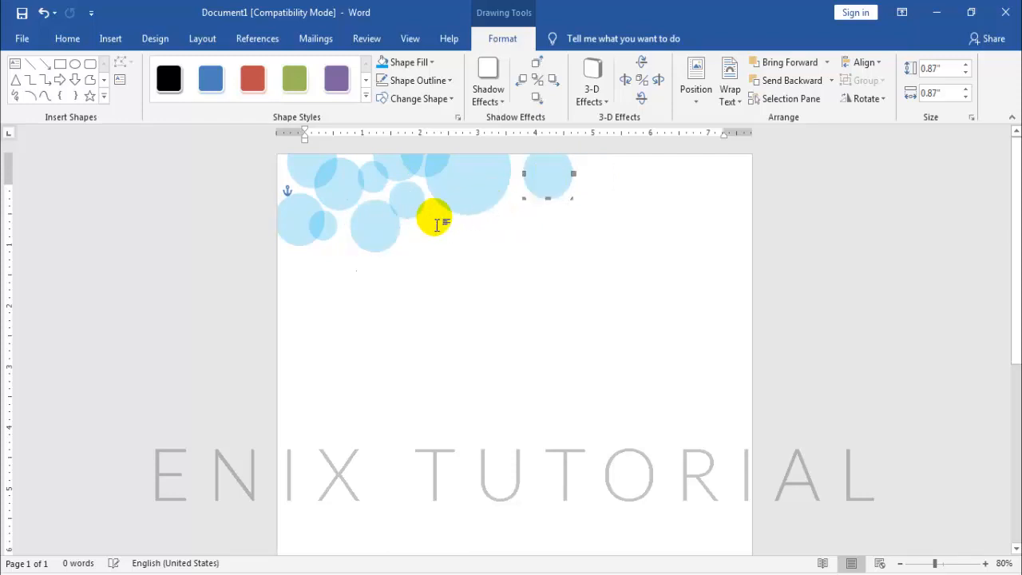
Duplicate and resize circles below the cluster: one about 2.79" at the right, one about 1.9" in the middle, and two overlapping about 1.31" at left
{"action": "left_click_drag", "start_coordinate": [392, 236], "coordinate": [543, 269]}
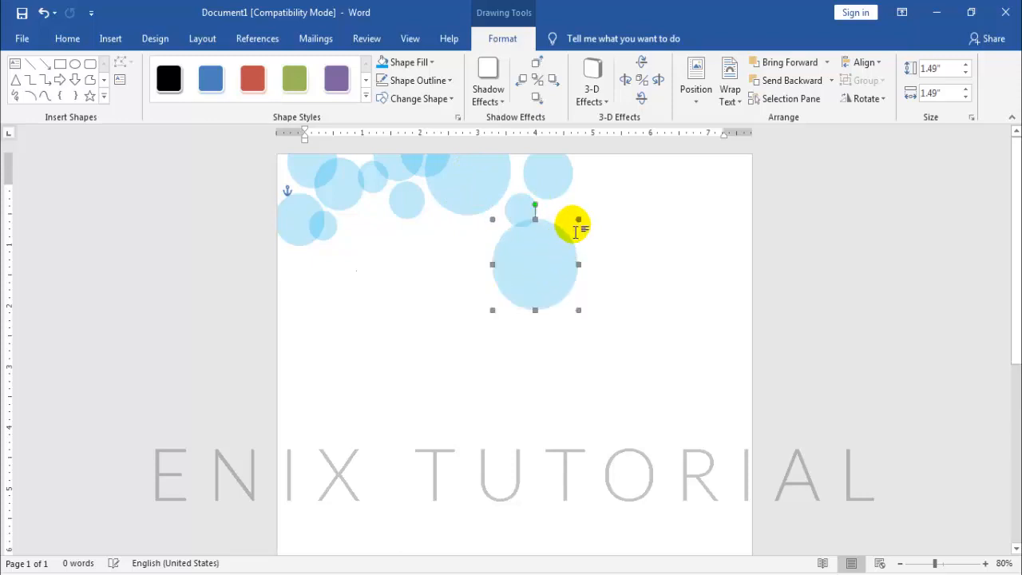
{"action": "left_click_drag", "start_coordinate": [584, 229], "coordinate": [479, 298]}
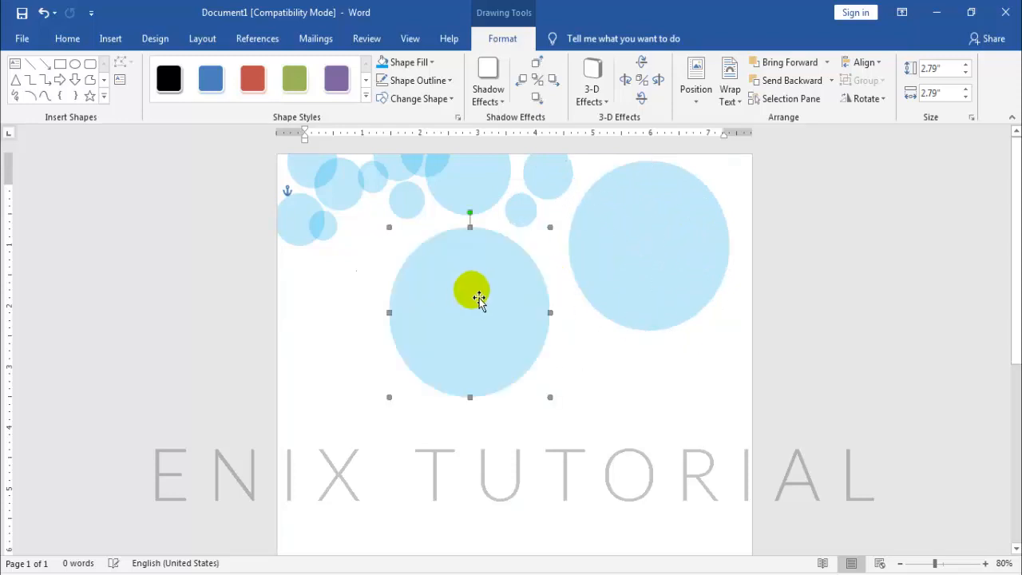
{"action": "left_click_drag", "start_coordinate": [550, 227], "coordinate": [498, 281]}
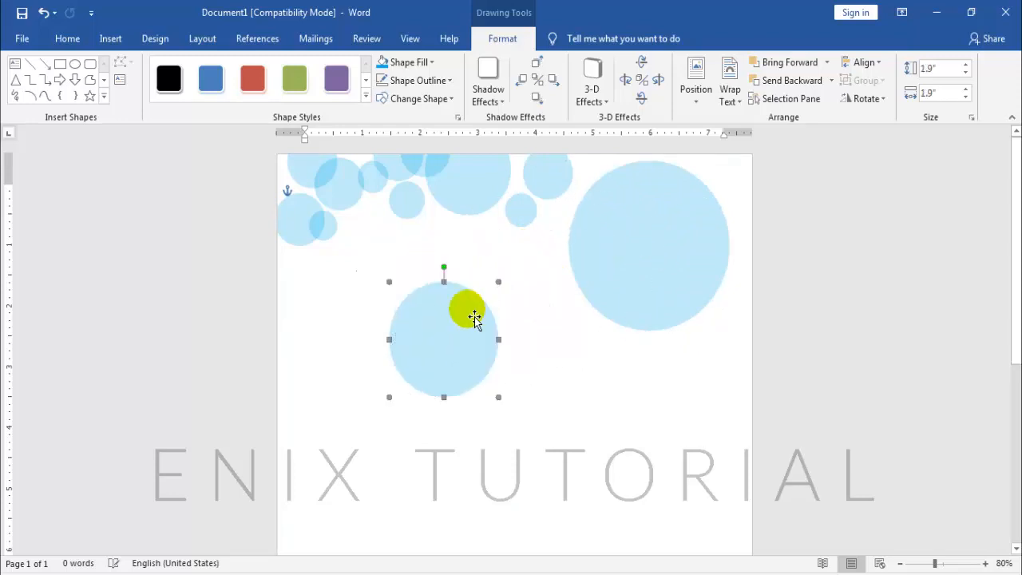
{"action": "left_click_drag", "start_coordinate": [472, 314], "coordinate": [390, 291]}
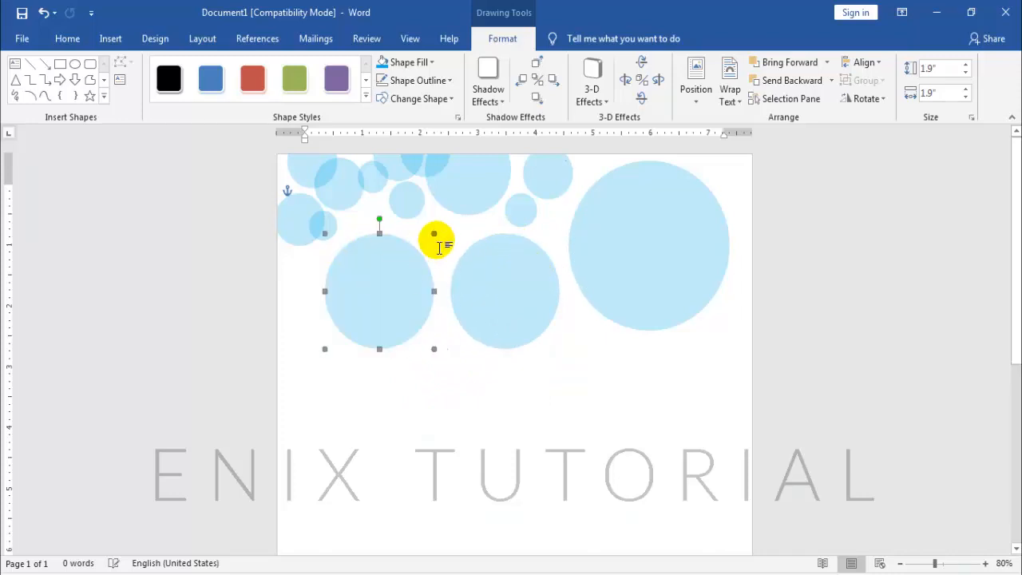
{"action": "left_click_drag", "start_coordinate": [434, 233], "coordinate": [371, 244]}
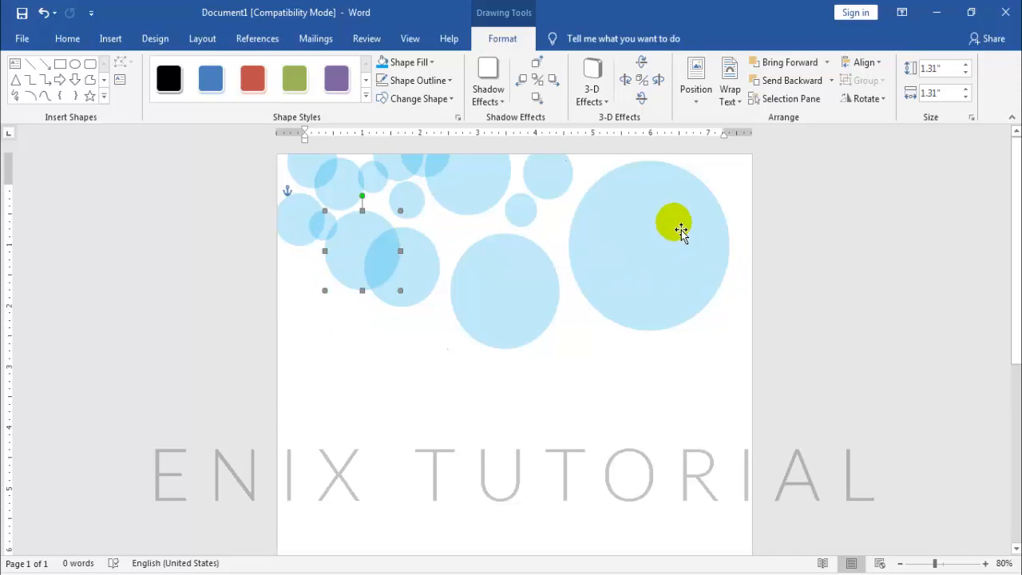
Fill the large 2.79" circle at the upper right with standard Blue and set its transparency to 91%
{"action": "right_click", "coordinate": [677, 226]}
{"action": "left_click", "coordinate": [731, 399]}
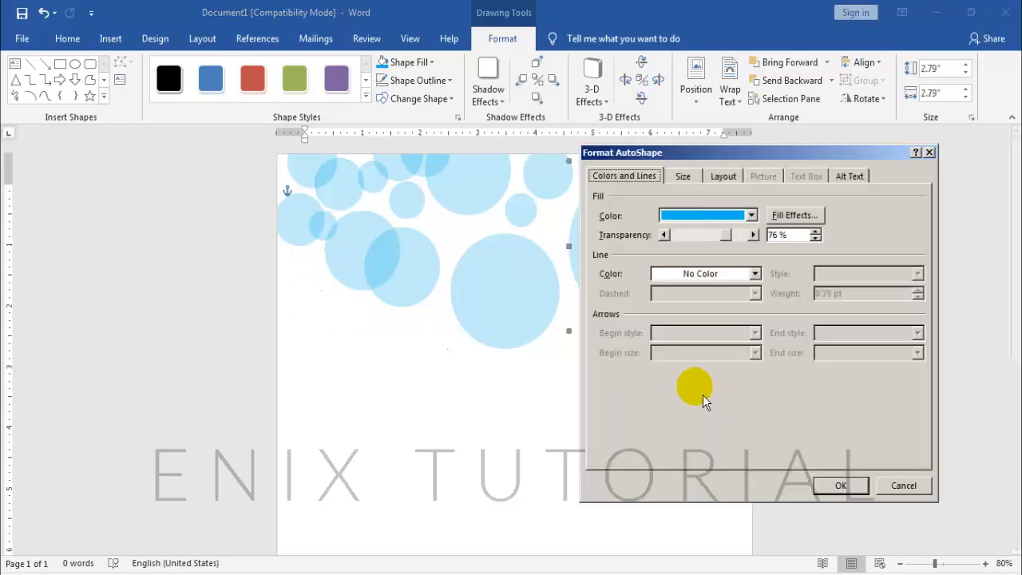
{"action": "left_click", "coordinate": [735, 217]}
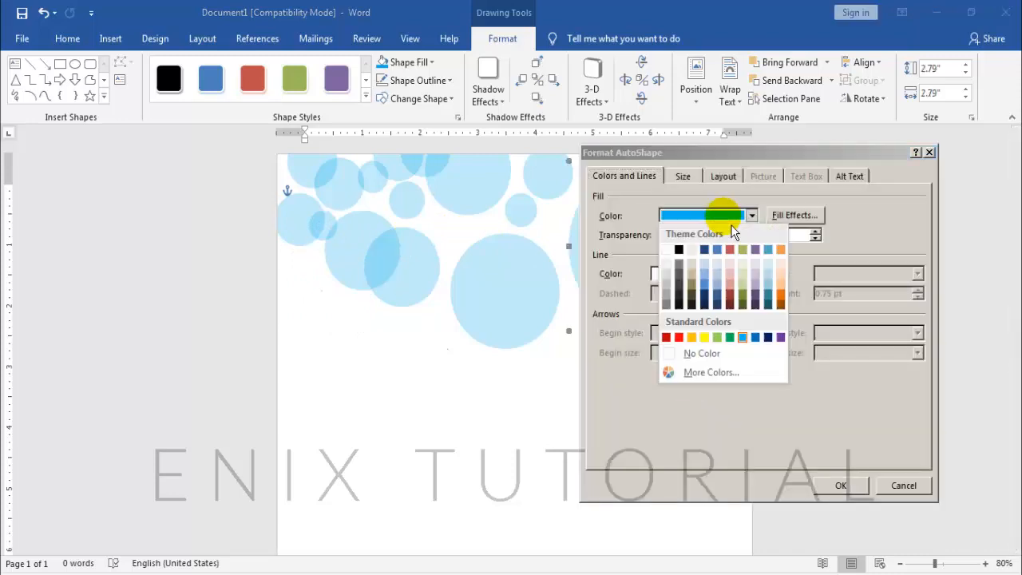
{"action": "left_click", "coordinate": [755, 337]}
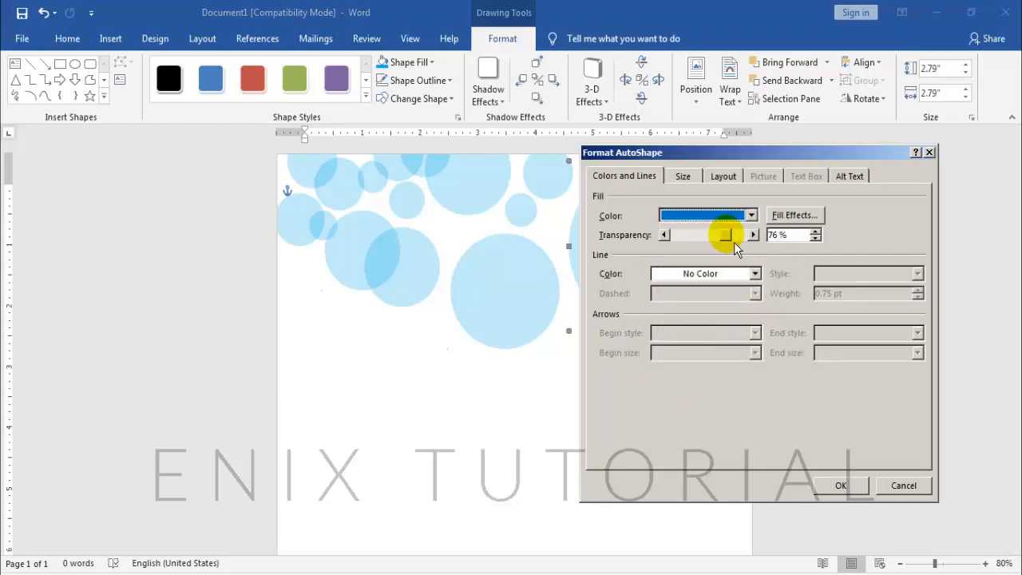
{"action": "mouse_move", "coordinate": [731, 242]}
{"action": "left_mouse_down"}
{"action": "mouse_move", "coordinate": [715, 245]}
{"action": "mouse_move", "coordinate": [748, 246]}
{"action": "left_mouse_up"}
{"action": "left_click", "coordinate": [842, 486]}
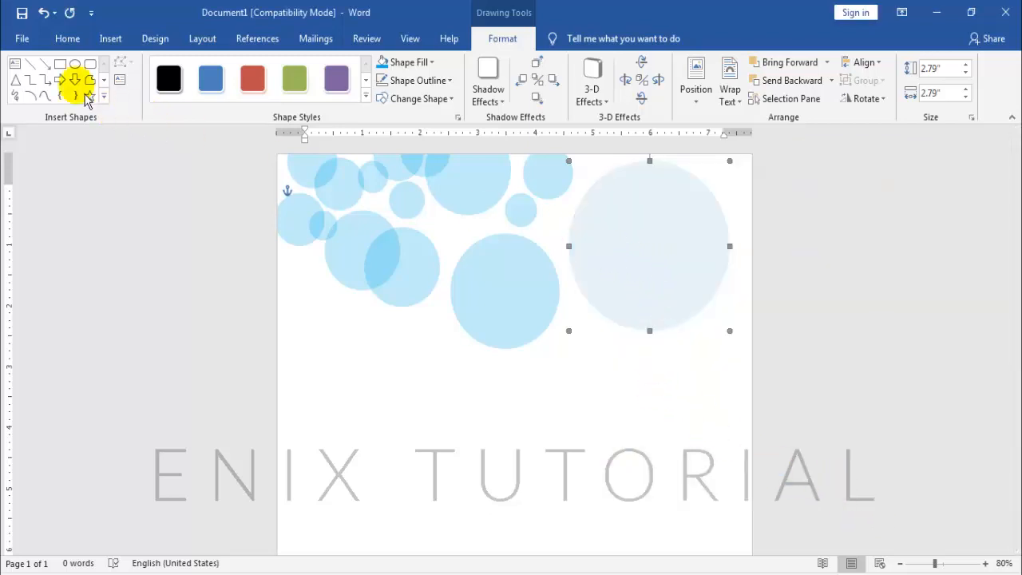
Copy the large circle's pale blue formatting with Format Painter onto four others: an overlapping 1.31" circle, an upper-left one, a top-edge one and a small one
{"action": "left_click", "coordinate": [68, 38]}
{"action": "left_click", "coordinate": [78, 98]}
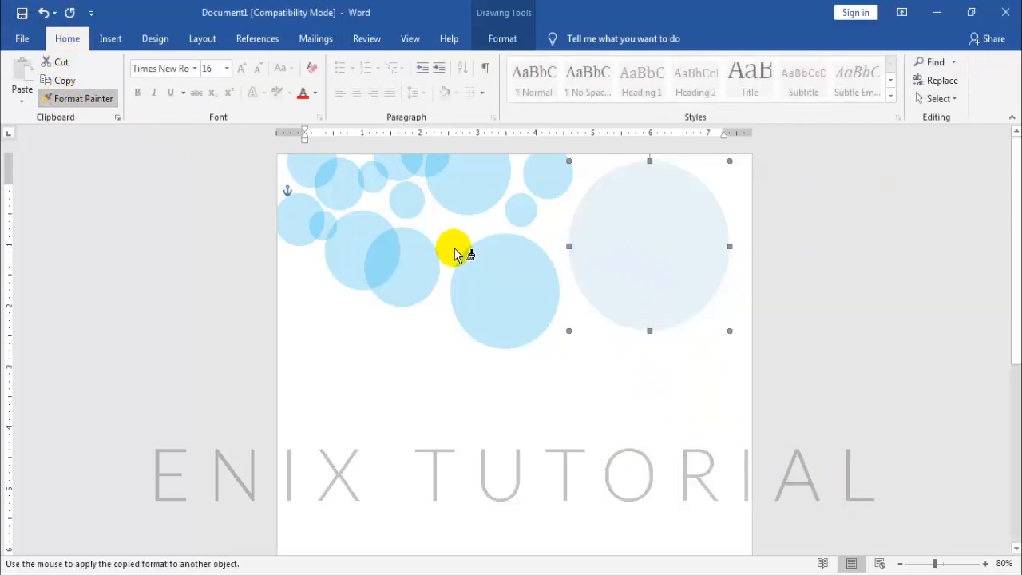
{"action": "left_click", "coordinate": [420, 266]}
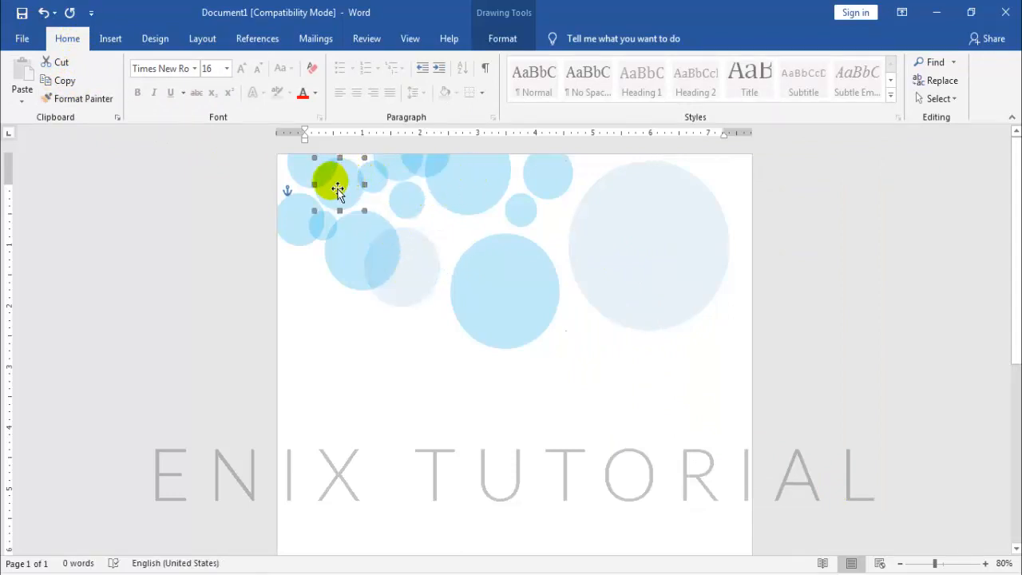
{"action": "left_click", "coordinate": [573, 274]}
{"action": "left_click", "coordinate": [76, 98]}
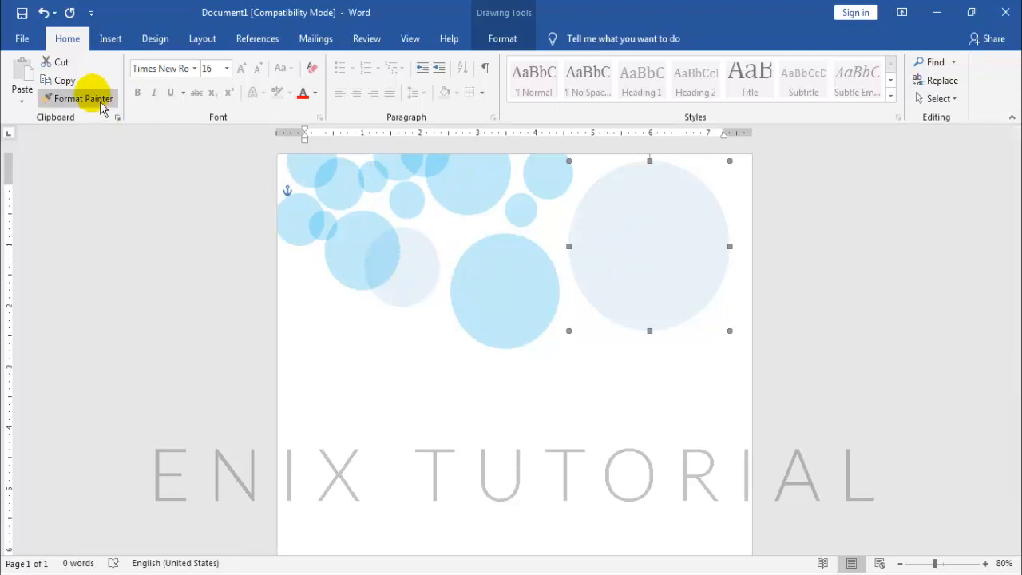
{"action": "left_click", "coordinate": [339, 186]}
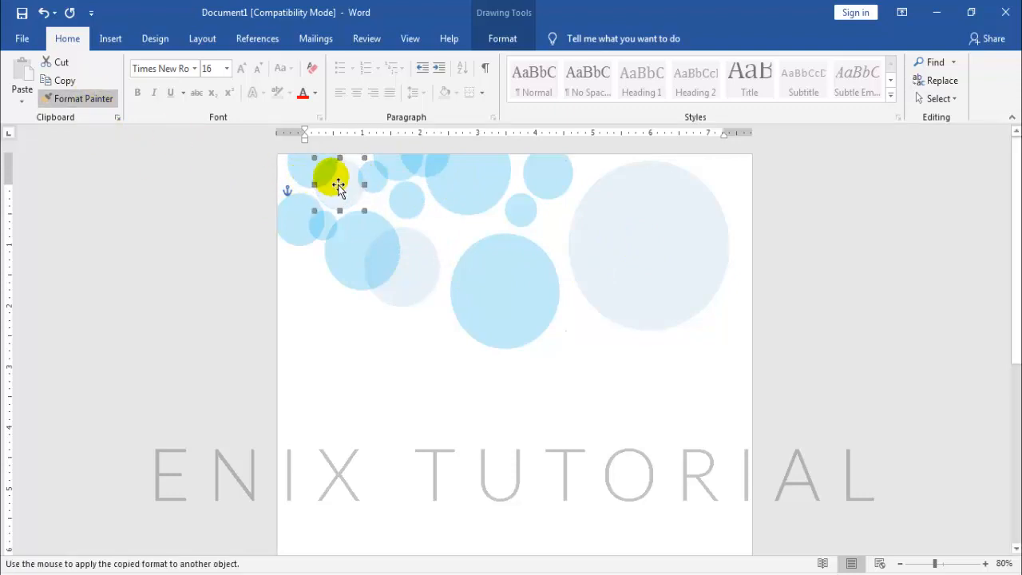
{"action": "left_click", "coordinate": [102, 99]}
{"action": "left_click", "coordinate": [384, 163]}
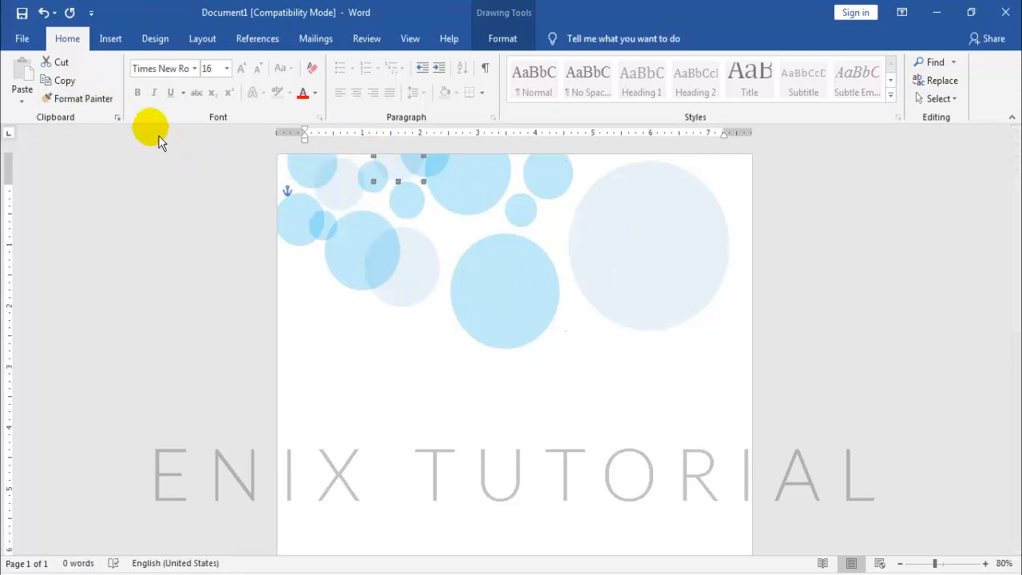
{"action": "left_click", "coordinate": [104, 101]}
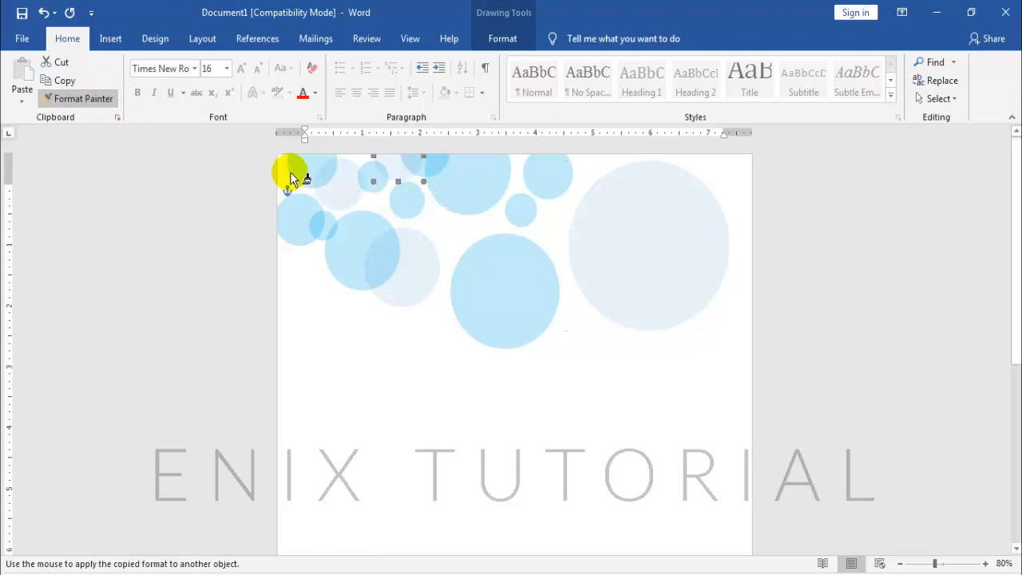
{"action": "left_click", "coordinate": [523, 205]}
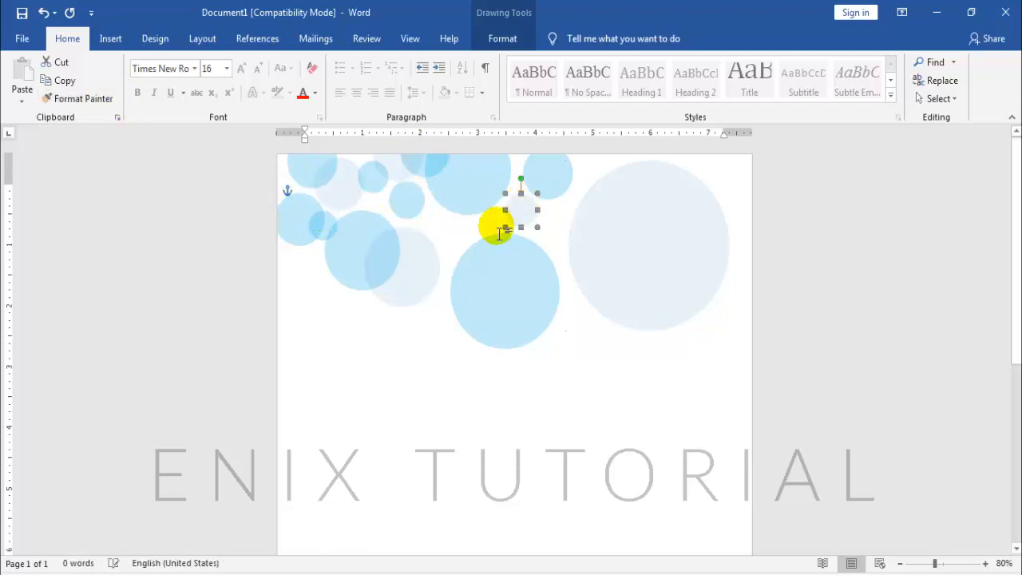
{"action": "left_click", "coordinate": [388, 342]}
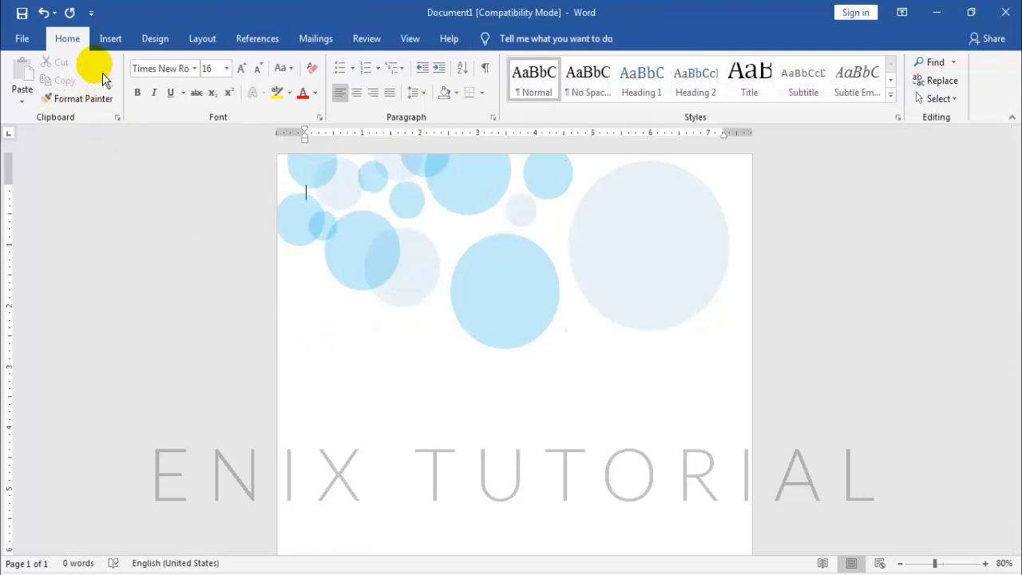
Duplicate the small pale circle around the header: a shrunken copy near the center, and others at the left edge, above the middle circle and at the top edge
{"action": "left_click", "coordinate": [533, 217]}
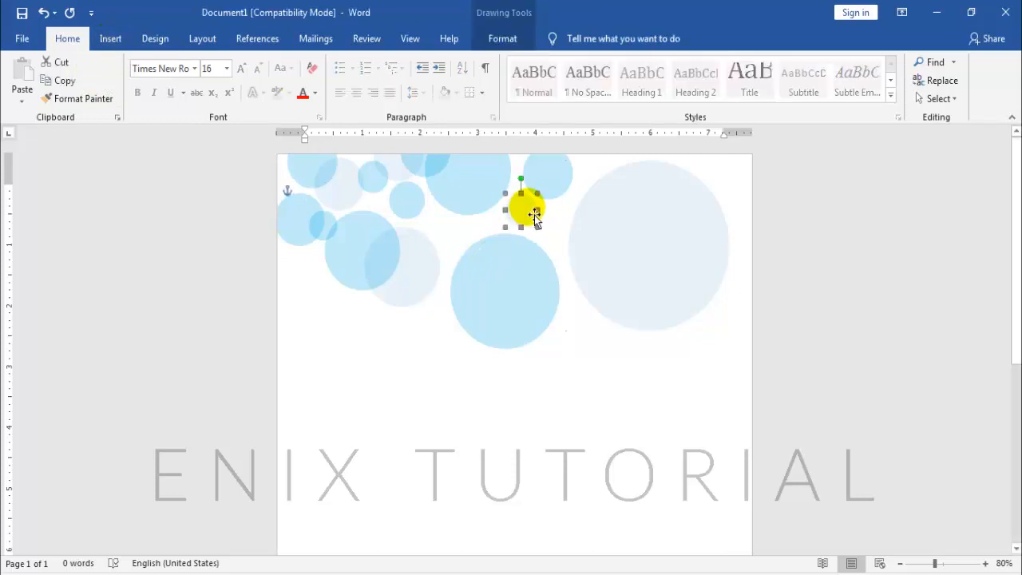
{"action": "left_click_drag", "start_coordinate": [534, 215], "coordinate": [447, 224]}
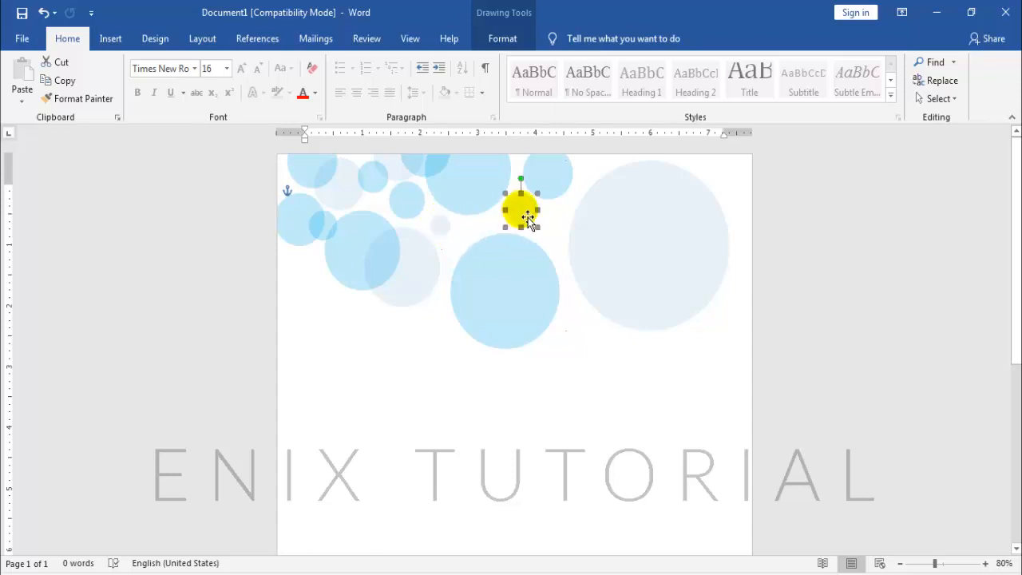
{"action": "left_click", "coordinate": [566, 270]}
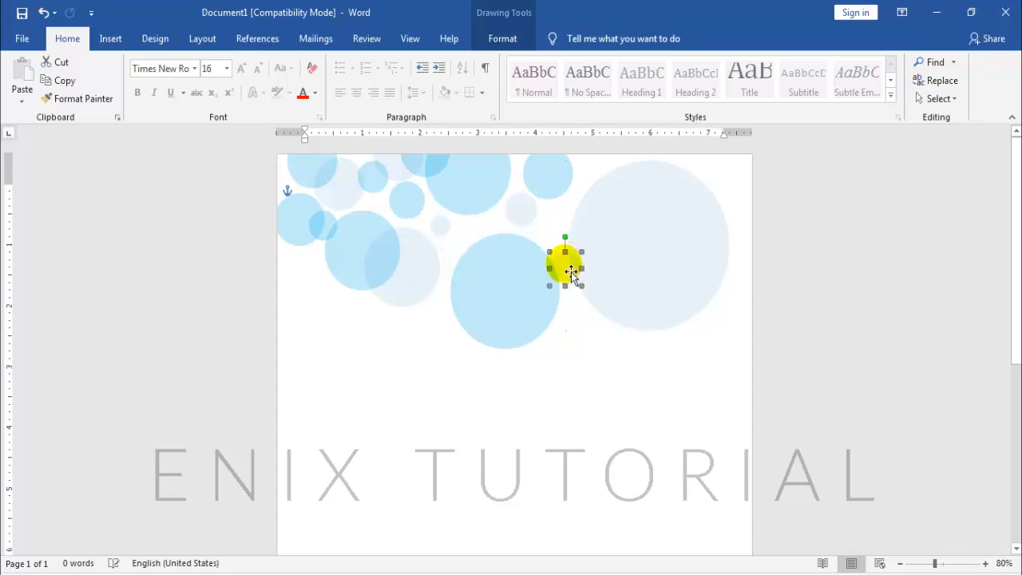
{"action": "left_click_drag", "start_coordinate": [561, 263], "coordinate": [302, 276]}
{"action": "left_click_drag", "start_coordinate": [574, 272], "coordinate": [487, 235]}
{"action": "left_click_drag", "start_coordinate": [585, 183], "coordinate": [533, 171]}
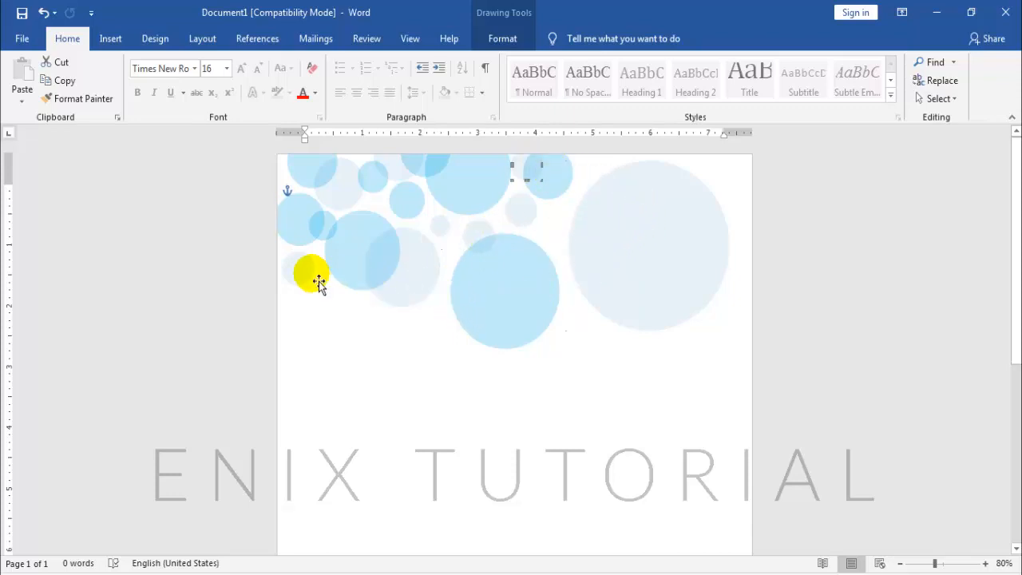
Fill the small pale circle at the page's left edge with standard Purple at 75% transparency
{"action": "left_click", "coordinate": [499, 36]}
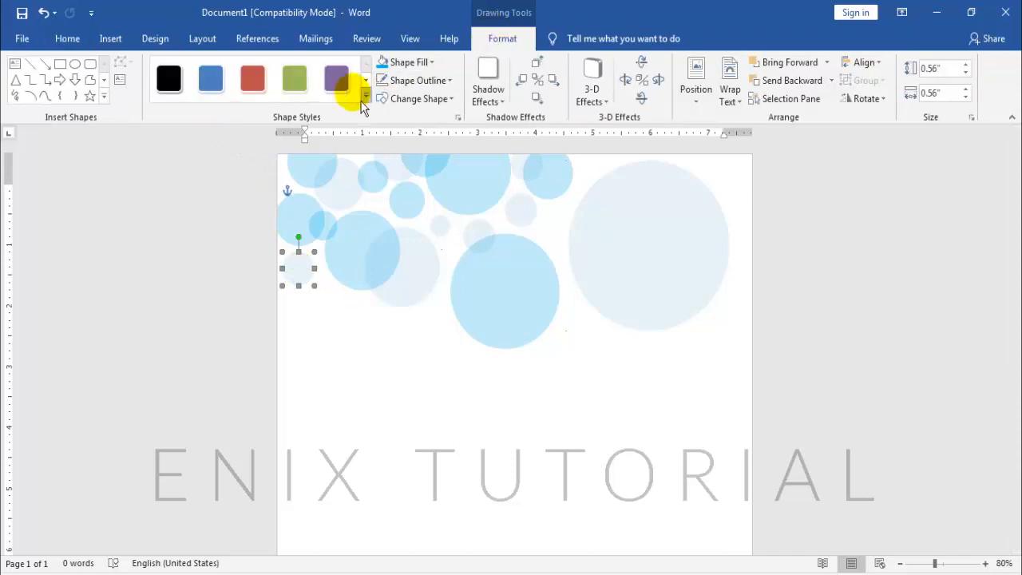
{"action": "left_click", "coordinate": [410, 62]}
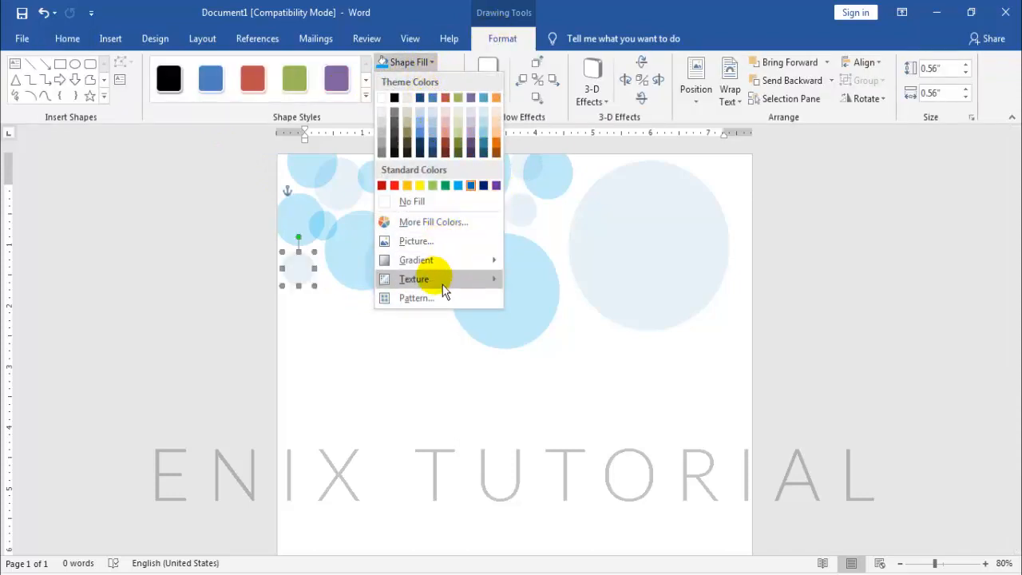
{"action": "left_click", "coordinate": [306, 276]}
{"action": "right_click", "coordinate": [306, 275]}
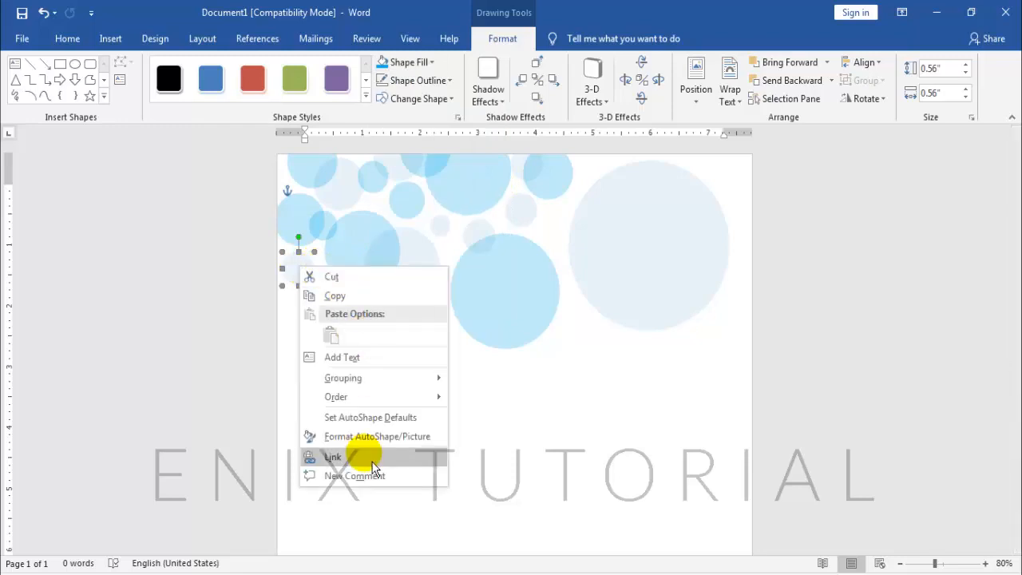
{"action": "left_click", "coordinate": [390, 439]}
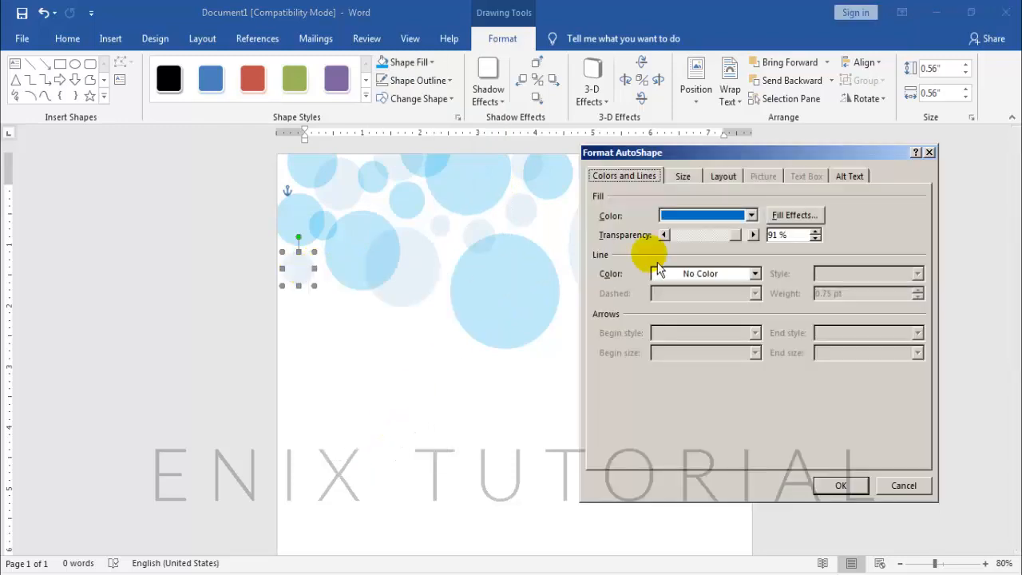
{"action": "left_click", "coordinate": [752, 216]}
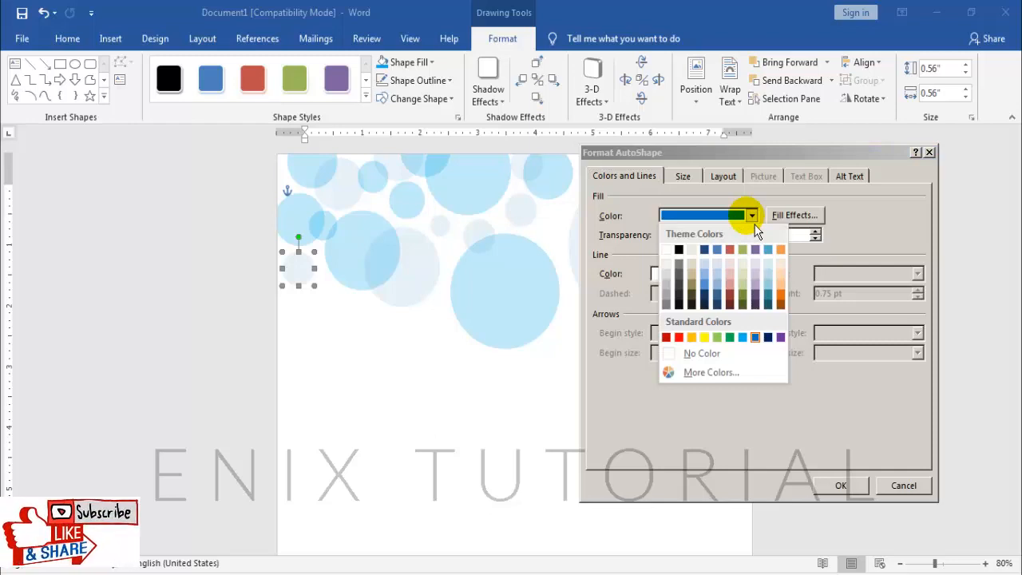
{"action": "left_click", "coordinate": [780, 337]}
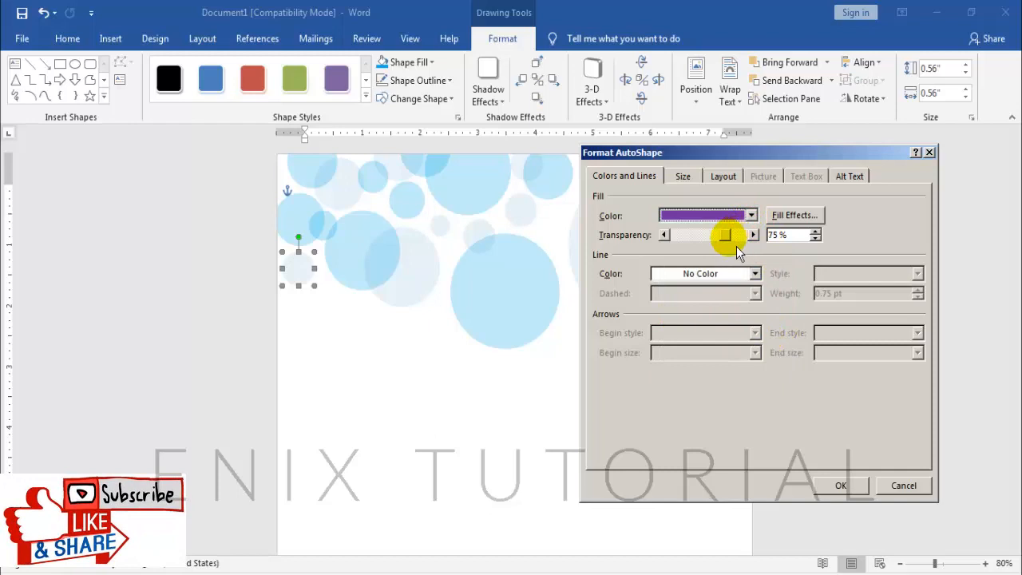
{"action": "left_click", "coordinate": [846, 485]}
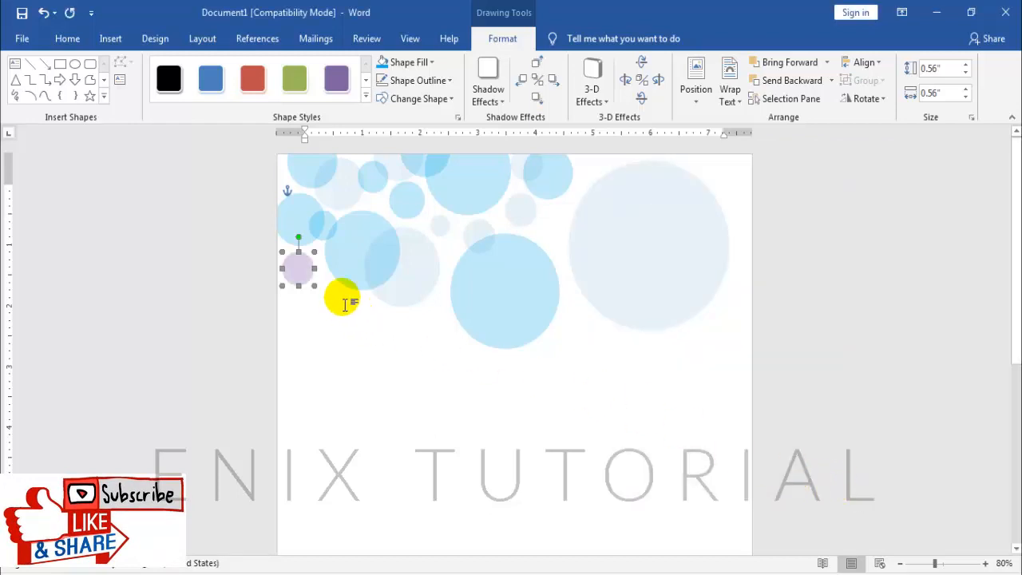
Copy the purple circle's formatting with Format Painter onto the smallest pale circle and the small pale circle at the page's top edge
{"action": "left_click", "coordinate": [67, 38]}
{"action": "left_click", "coordinate": [80, 98]}
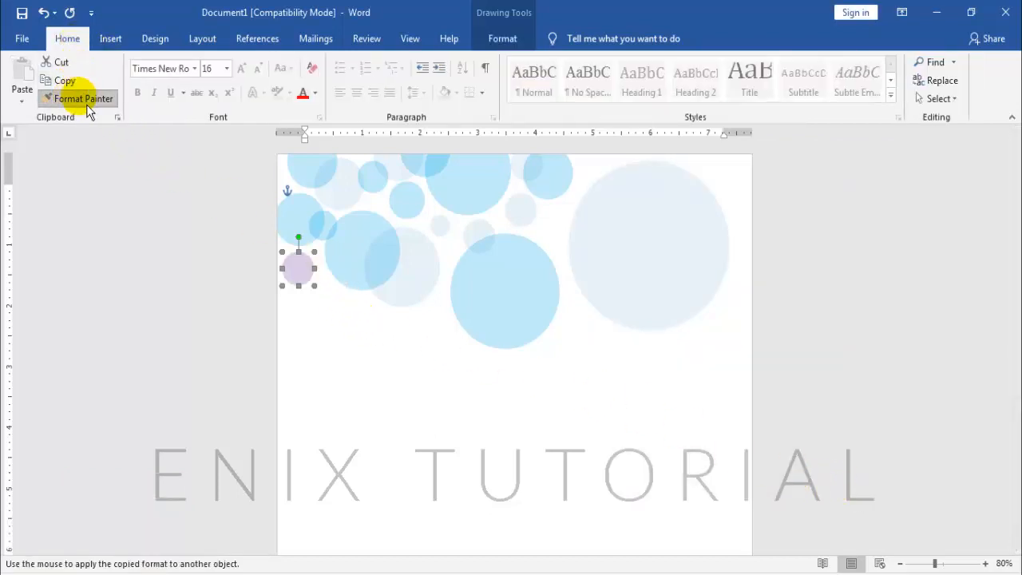
{"action": "left_click", "coordinate": [442, 229]}
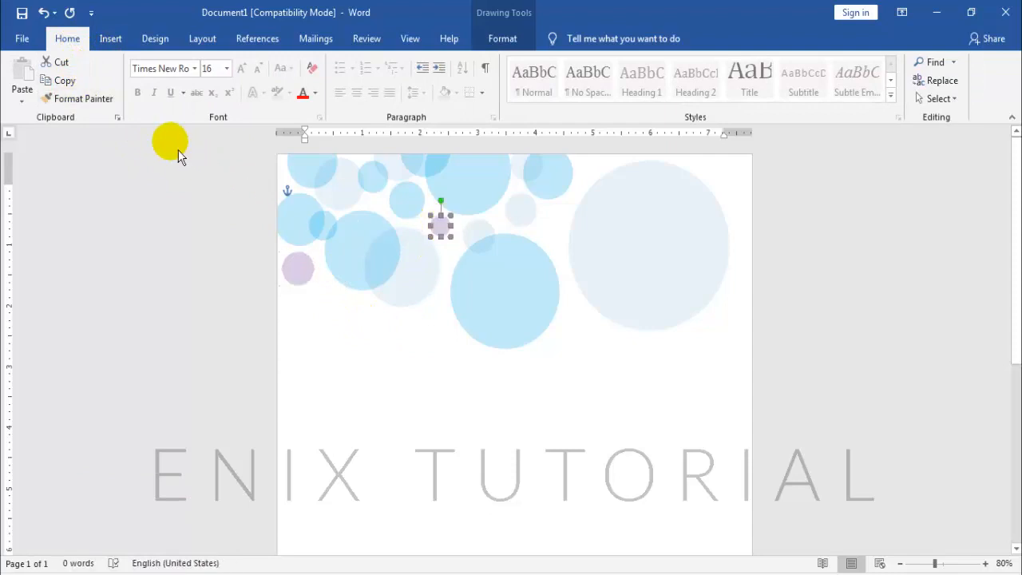
{"action": "left_click", "coordinate": [108, 100]}
{"action": "left_click", "coordinate": [518, 170]}
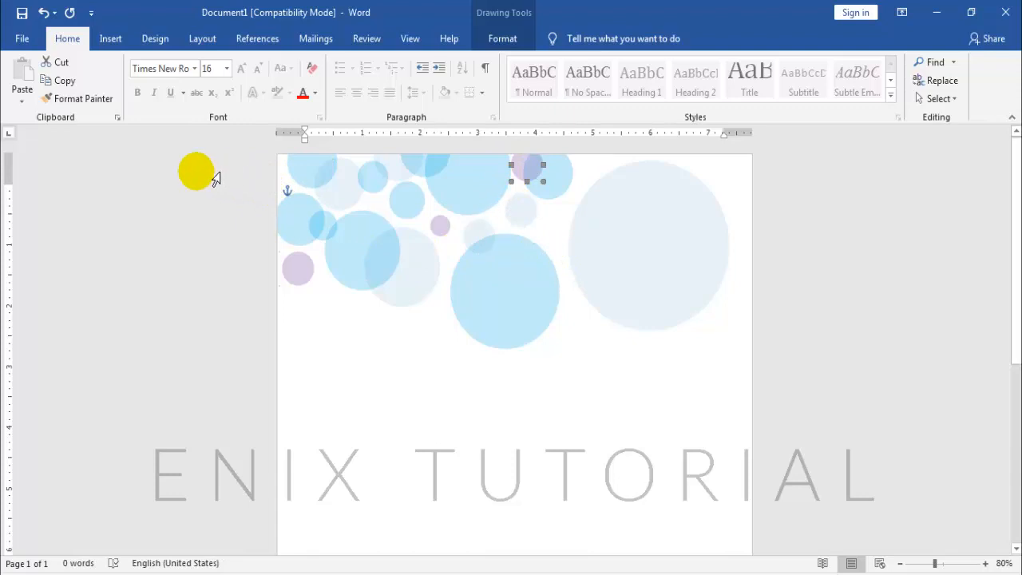
{"action": "left_click", "coordinate": [342, 354]}
Draw a closed wavy Curve shape about 6.94" wide and 2.88" high over the page's lower-right corner, and shift it slightly down and outward
{"action": "left_click", "coordinate": [899, 562]}
{"action": "left_click", "coordinate": [899, 563]}
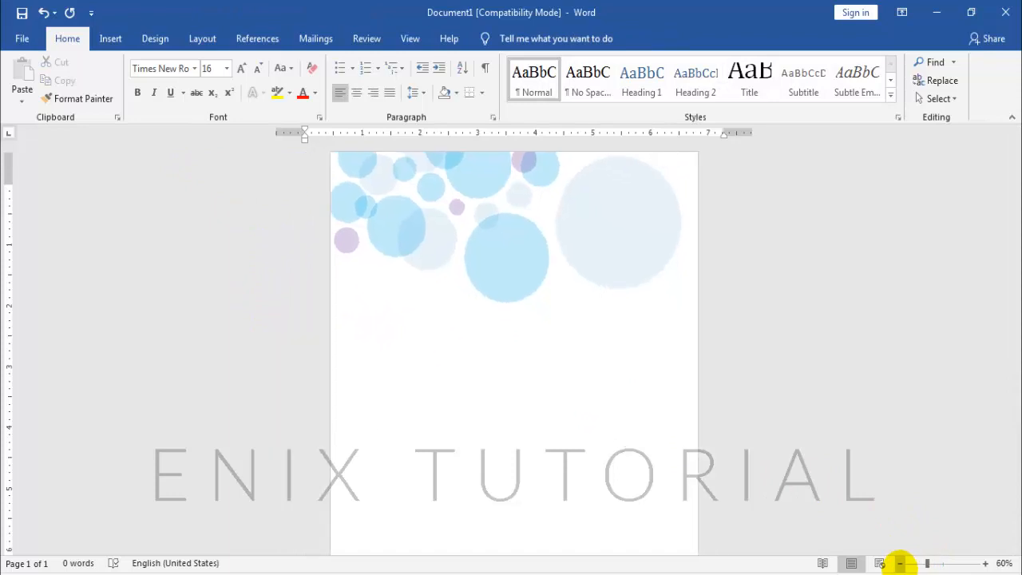
{"action": "left_click", "coordinate": [900, 562]}
{"action": "left_click", "coordinate": [899, 563]}
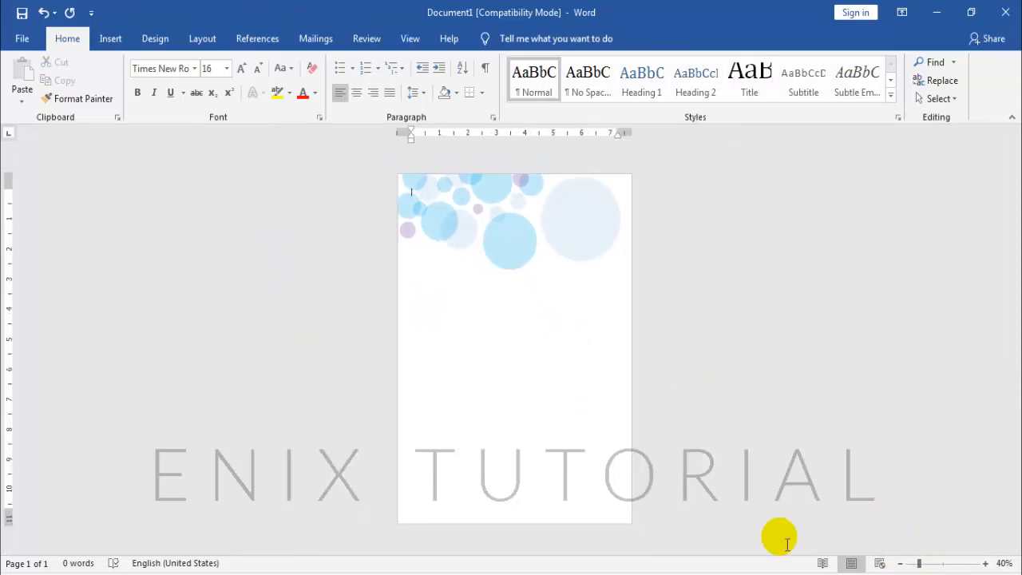
{"action": "left_click", "coordinate": [985, 563]}
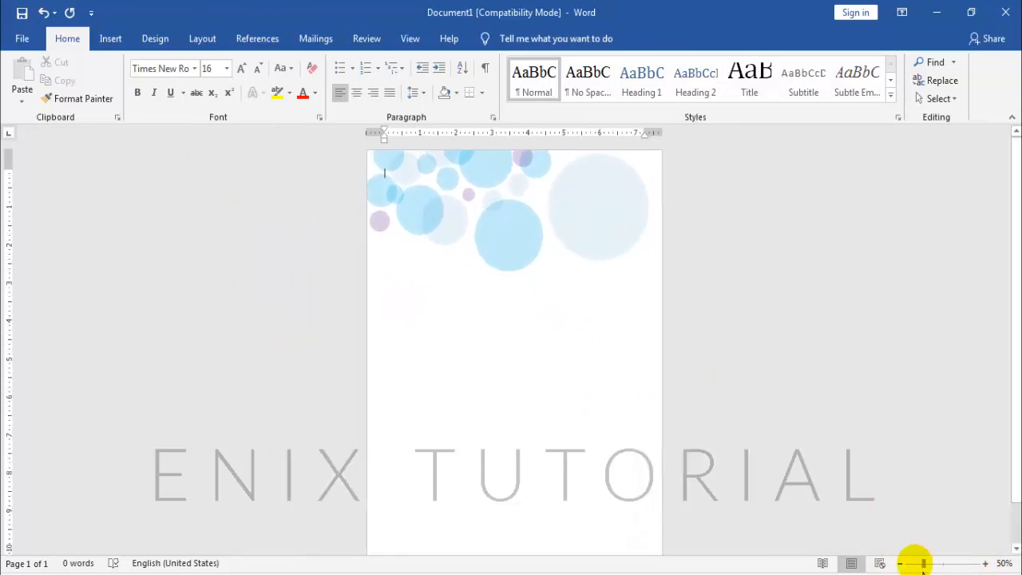
{"action": "left_click", "coordinate": [900, 562]}
{"action": "left_click", "coordinate": [900, 563]}
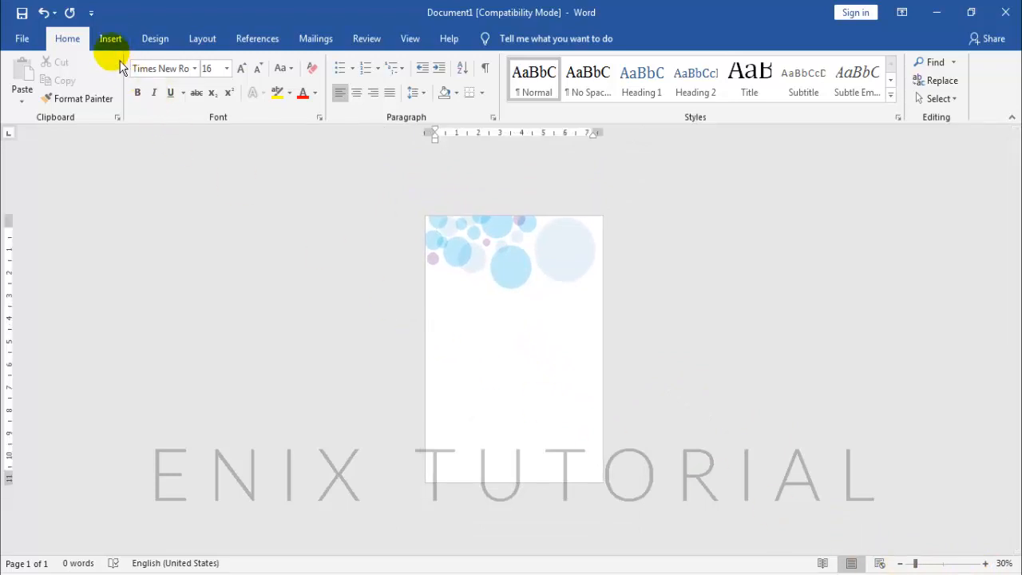
{"action": "left_click", "coordinate": [110, 39]}
{"action": "left_click", "coordinate": [183, 104]}
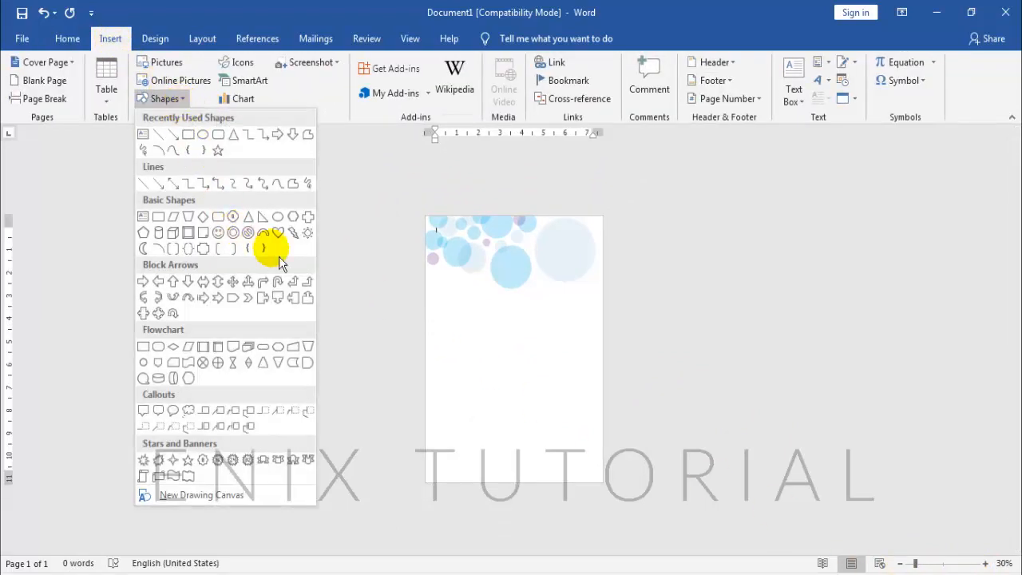
{"action": "left_click", "coordinate": [277, 192]}
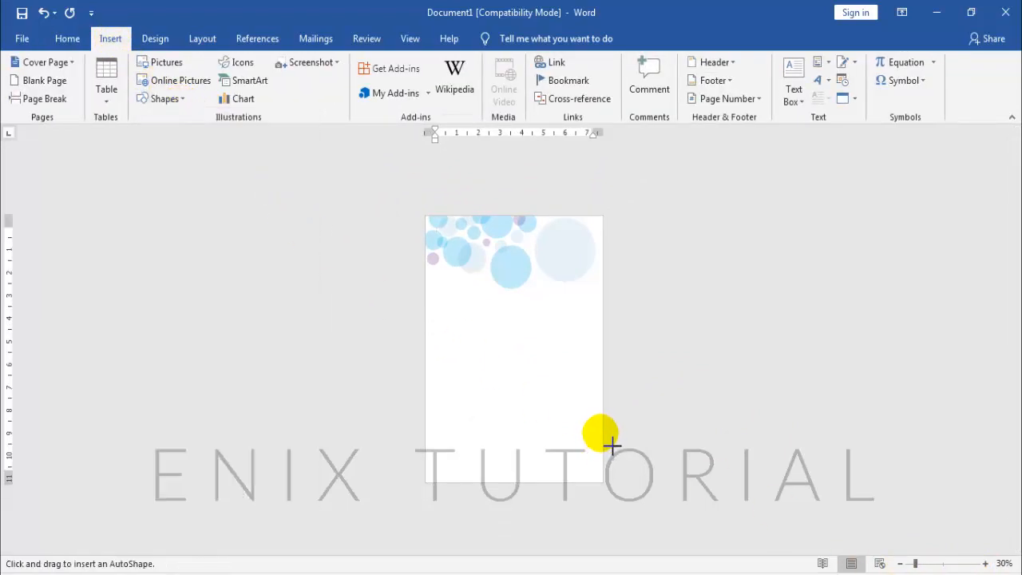
{"action": "mouse_move", "coordinate": [601, 431]}
{"action": "left_mouse_down"}
{"action": "mouse_move", "coordinate": [510, 489]}
{"action": "mouse_move", "coordinate": [483, 480]}
{"action": "left_mouse_up"}
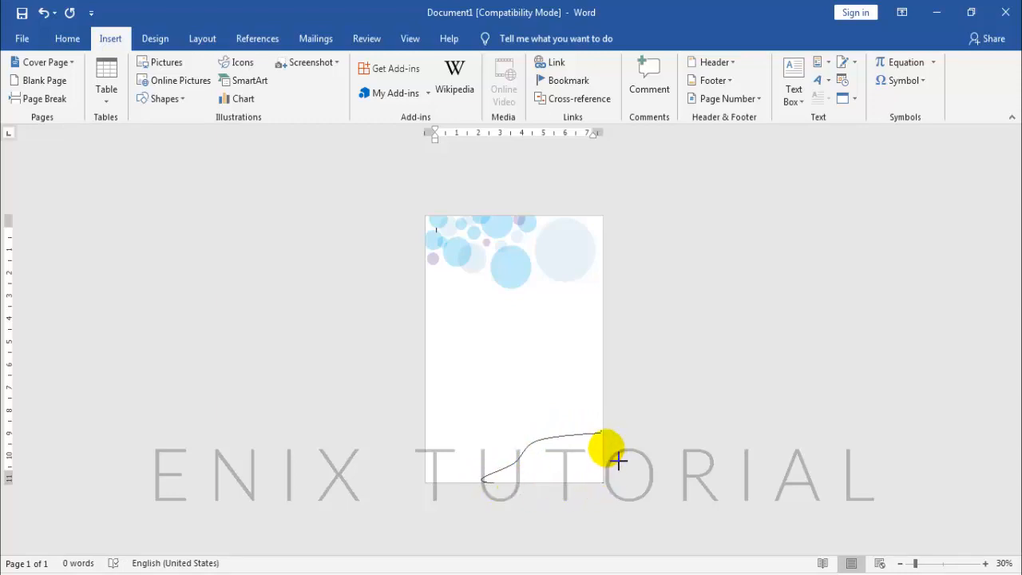
{"action": "double_click", "coordinate": [608, 437]}
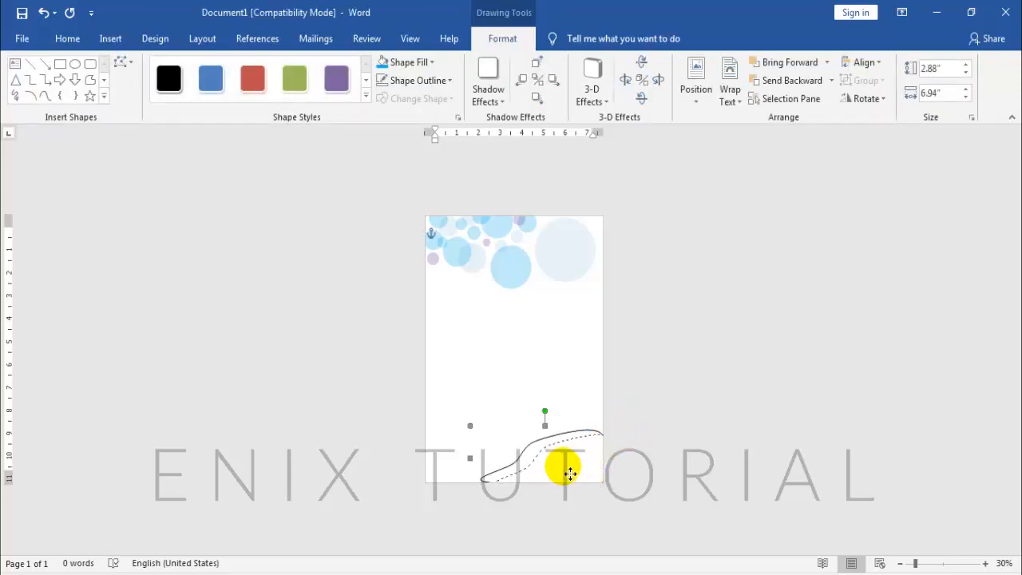
{"action": "left_click_drag", "start_coordinate": [570, 473], "coordinate": [566, 476]}
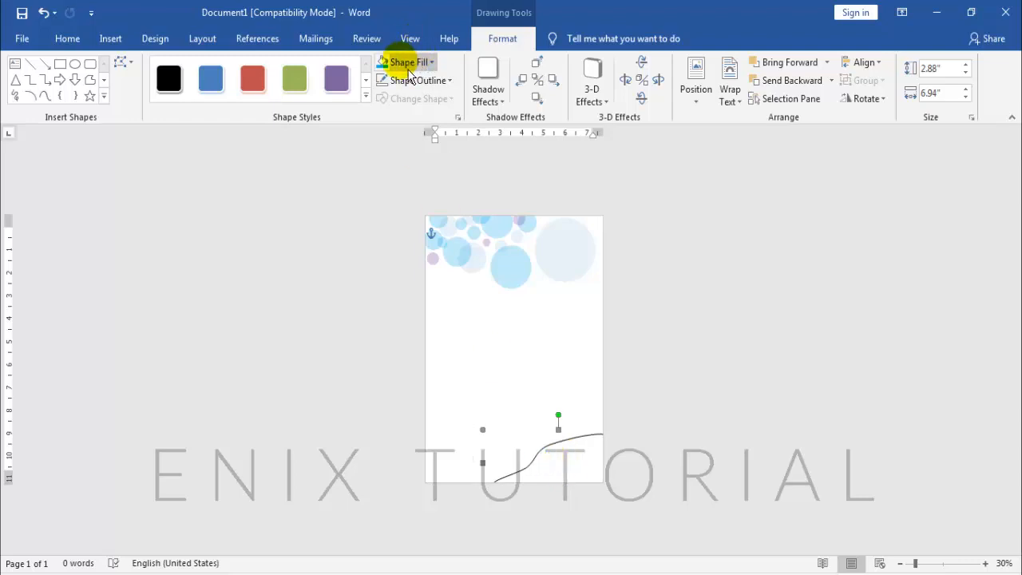
Fill the corner curve with standard Light Blue and no outline, and place a standard Dark Blue copy of it above
{"action": "left_click", "coordinate": [386, 62]}
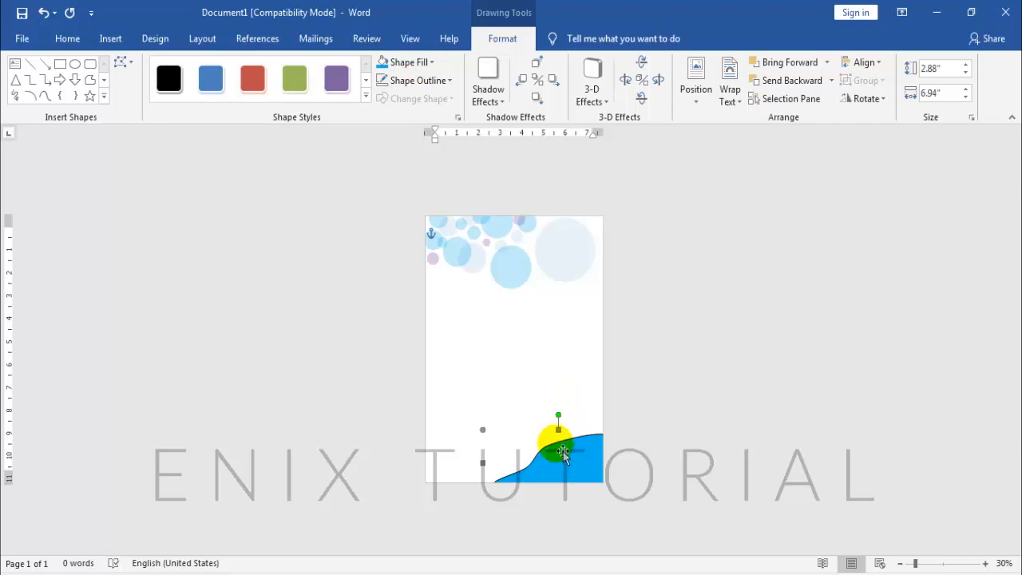
{"action": "left_click_drag", "start_coordinate": [507, 370], "coordinate": [563, 390]}
{"action": "left_click", "coordinate": [410, 63]}
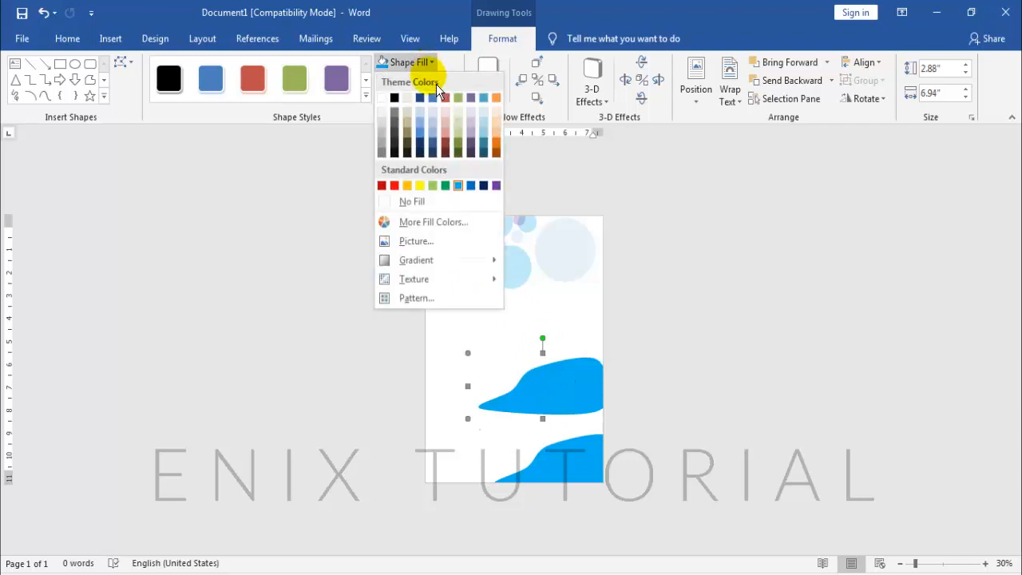
{"action": "left_click", "coordinate": [483, 186]}
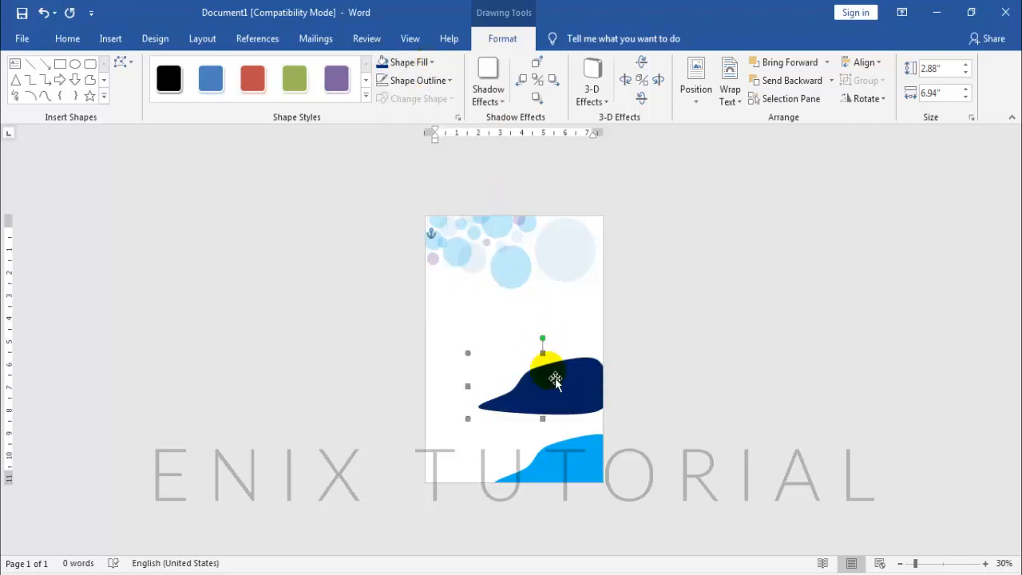
Duplicate the dark blue curve, fill the copy with white, and place it over the light blue curve in the page corner
{"action": "left_click_drag", "start_coordinate": [525, 375], "coordinate": [519, 366]}
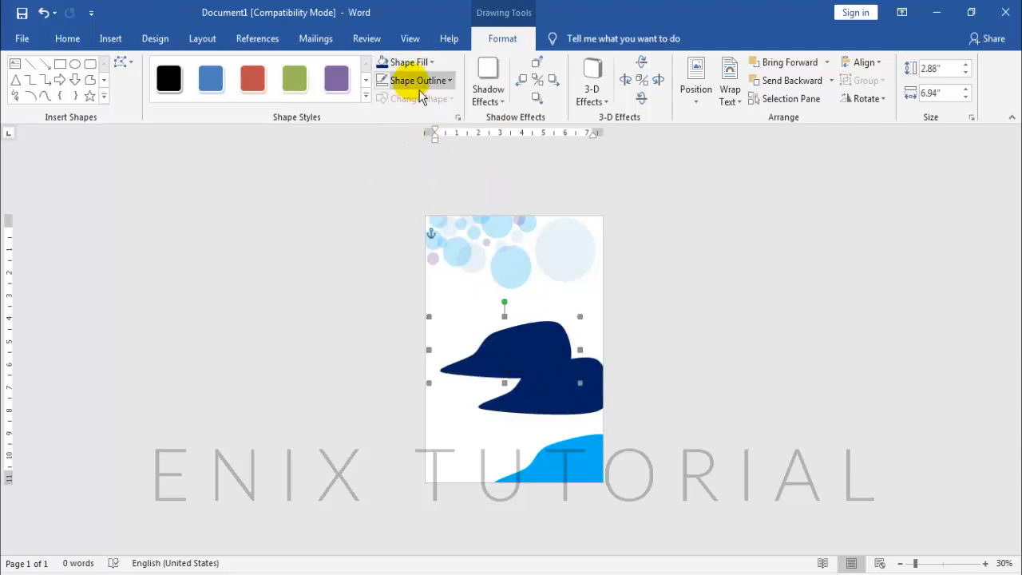
{"action": "left_click", "coordinate": [409, 62]}
{"action": "left_click", "coordinate": [394, 102]}
{"action": "left_click_drag", "start_coordinate": [517, 293], "coordinate": [584, 472]}
Send the white curve behind the light blue one, and move the dark blue curve into the corner behind both
{"action": "right_click", "coordinate": [570, 466]}
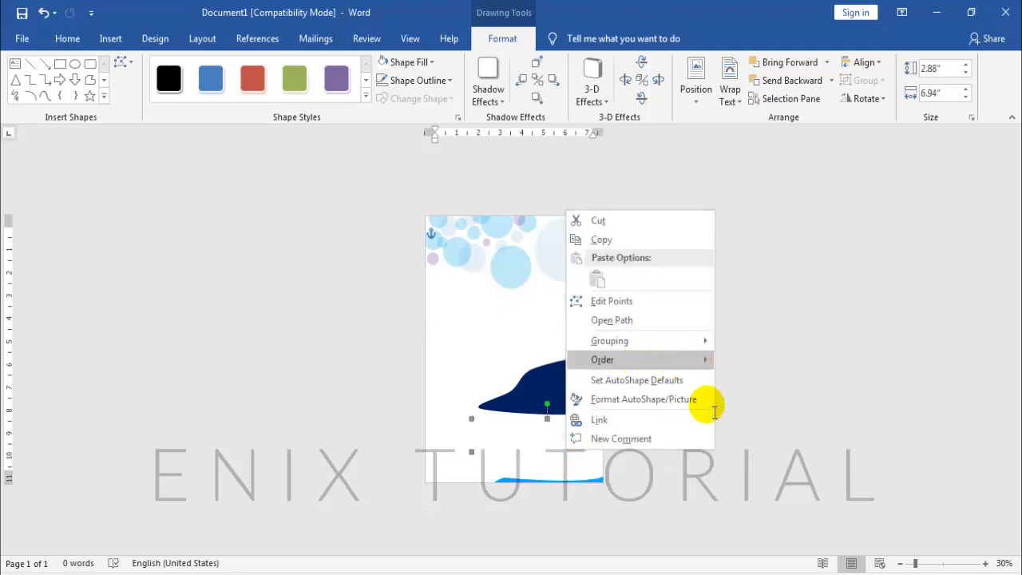
{"action": "left_click", "coordinate": [576, 471]}
{"action": "left_click_drag", "start_coordinate": [576, 471], "coordinate": [557, 458]}
{"action": "right_click", "coordinate": [558, 457]}
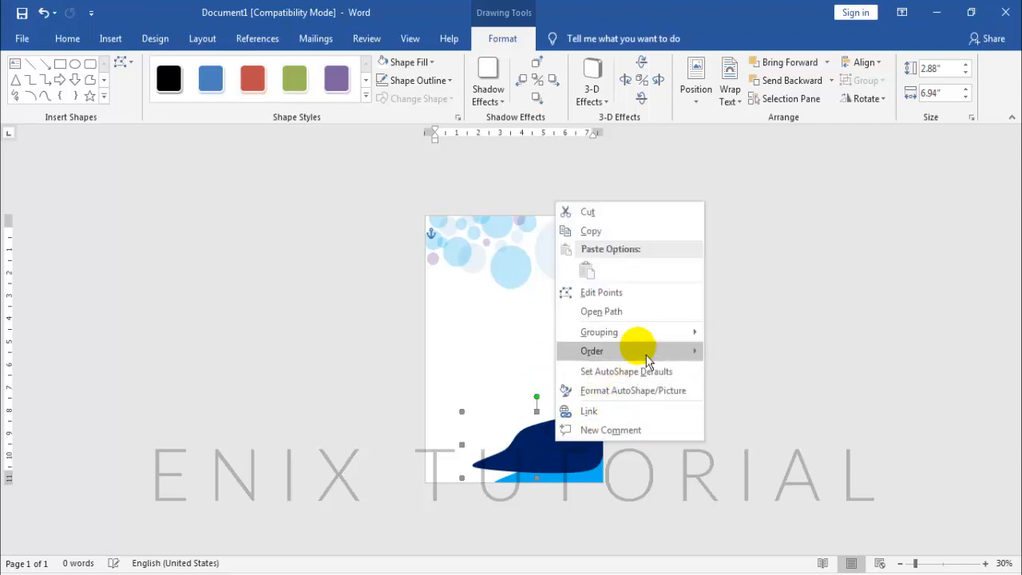
{"action": "mouse_move", "coordinate": [646, 351]}
{"action": "left_click", "coordinate": [713, 375]}
Reposition the layered corner curves so that white and dark blue bands follow the light blue curve's edge
{"action": "left_click", "coordinate": [543, 465]}
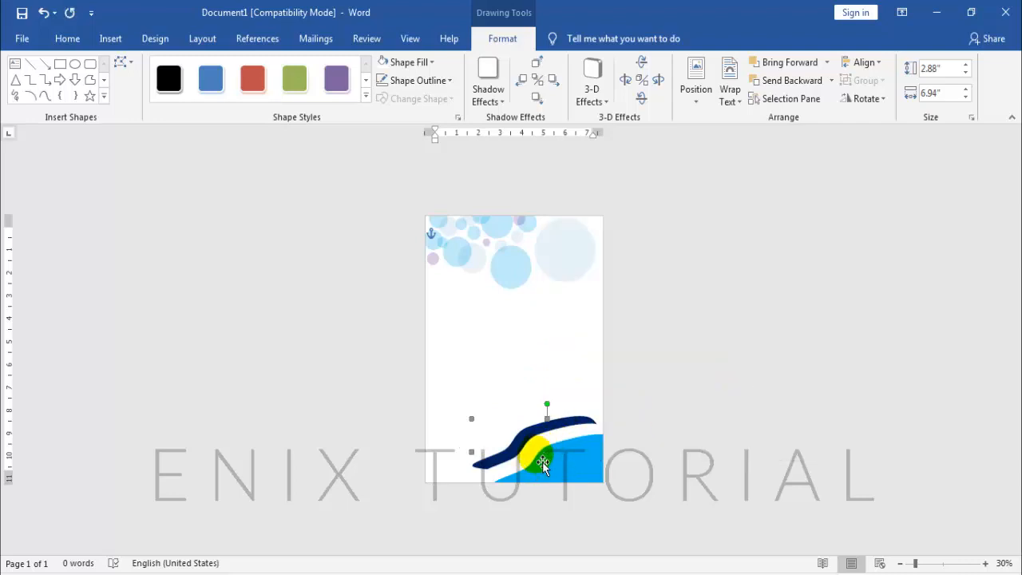
{"action": "mouse_move", "coordinate": [542, 465]}
{"action": "left_mouse_down"}
{"action": "mouse_move", "coordinate": [573, 464]}
{"action": "mouse_move", "coordinate": [539, 459]}
{"action": "left_mouse_up"}
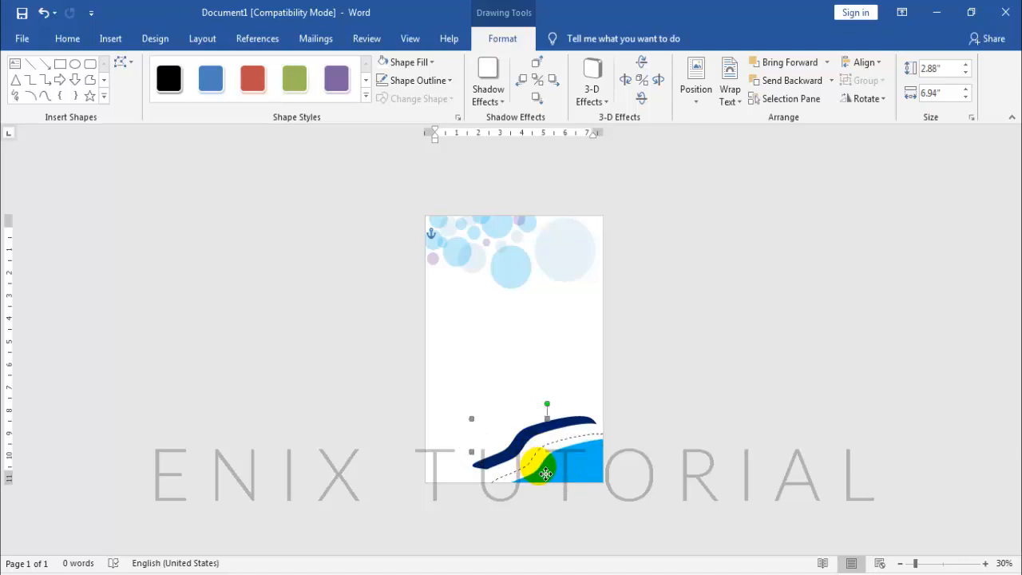
{"action": "left_click_drag", "start_coordinate": [550, 472], "coordinate": [542, 474]}
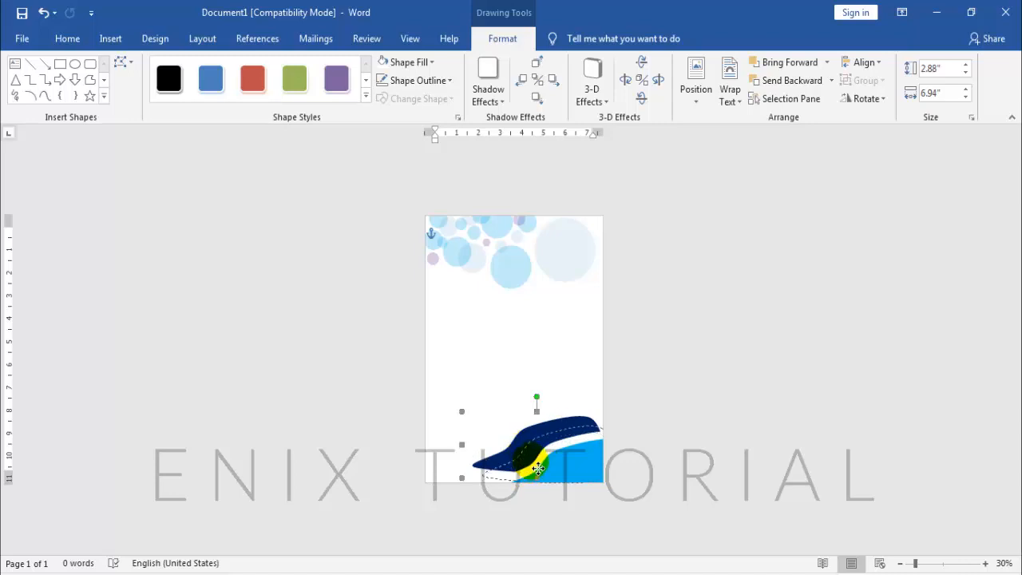
{"action": "left_click_drag", "start_coordinate": [539, 466], "coordinate": [534, 471]}
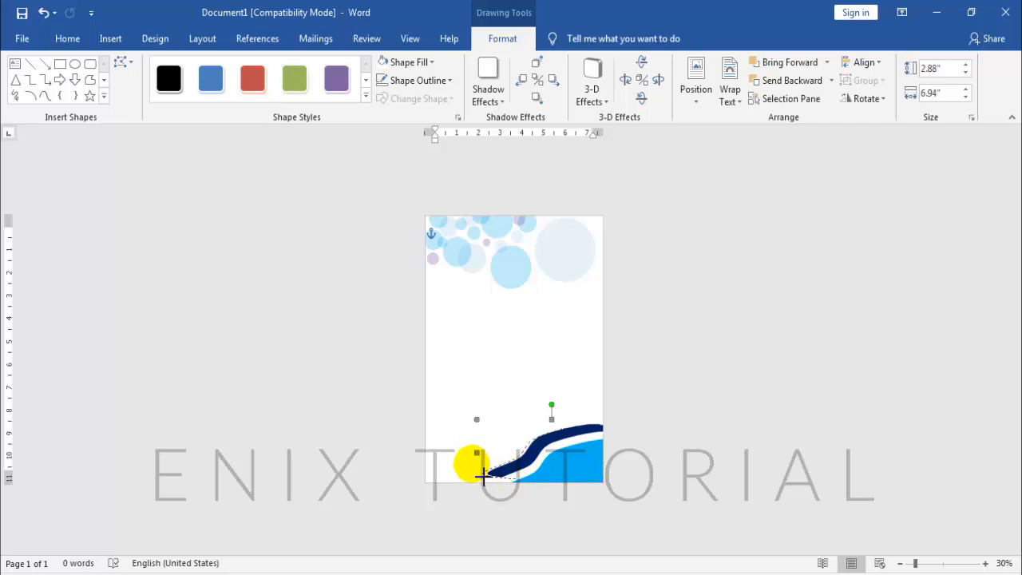
Enlarge the dark blue curve to about 8.1" wide and 3.26" high, and shift it to form a band reaching the page's bottom edge
{"action": "left_click_drag", "start_coordinate": [483, 476], "coordinate": [471, 425]}
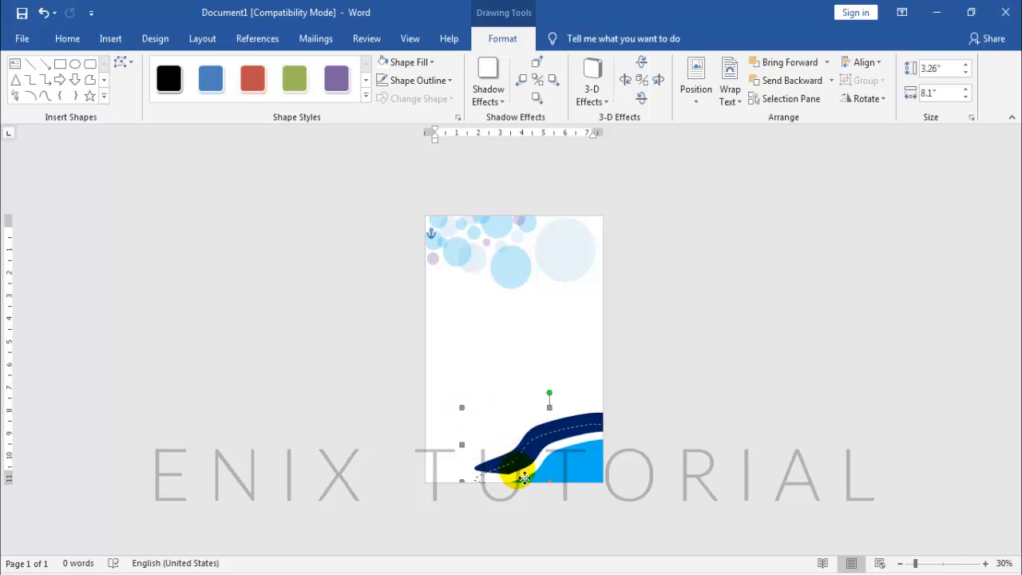
{"action": "left_click_drag", "start_coordinate": [529, 477], "coordinate": [551, 461]}
{"action": "left_click", "coordinate": [663, 430]}
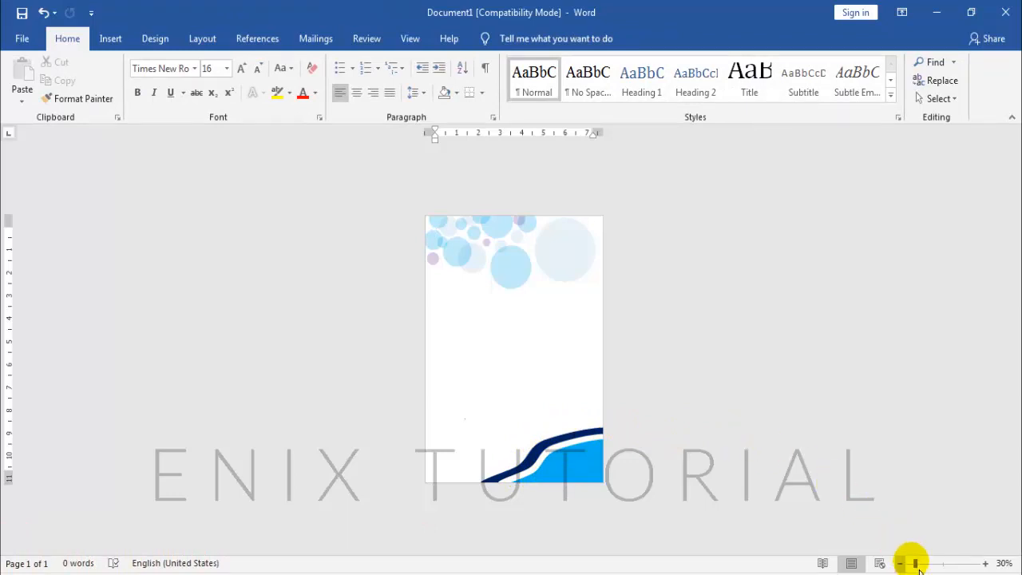
Draw a text box just below the header circles
{"action": "left_click", "coordinate": [985, 564]}
{"action": "left_click", "coordinate": [985, 564]}
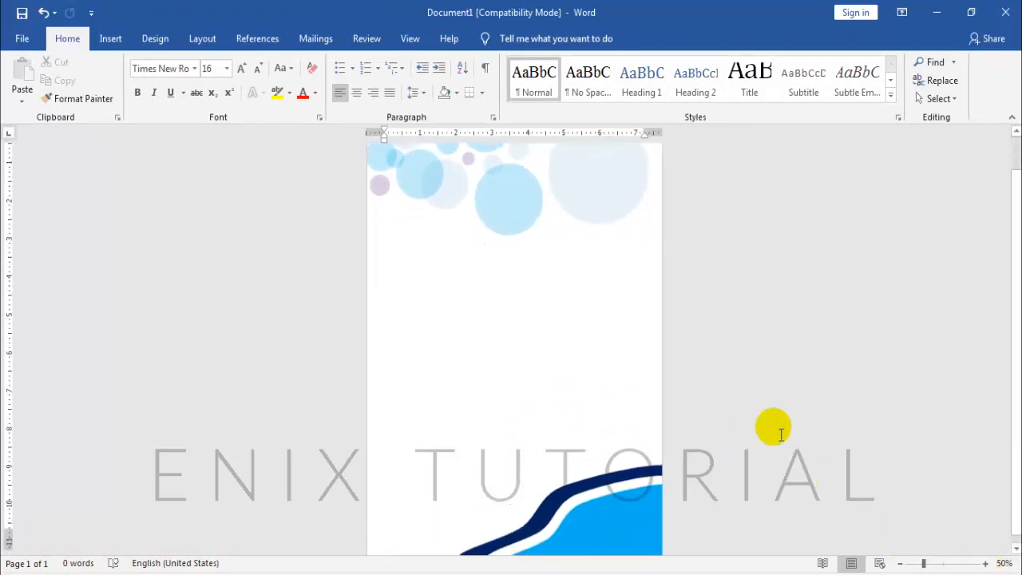
{"action": "scroll", "coordinate": [804, 442], "scroll_direction": "up", "scroll_amount": 3}
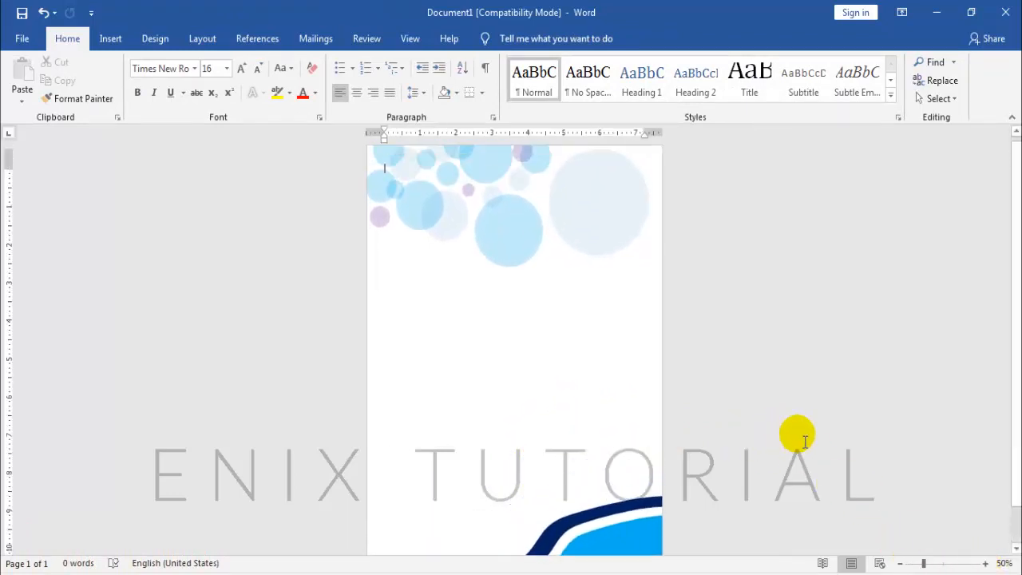
{"action": "scroll", "coordinate": [805, 442], "scroll_direction": "down", "scroll_amount": 3}
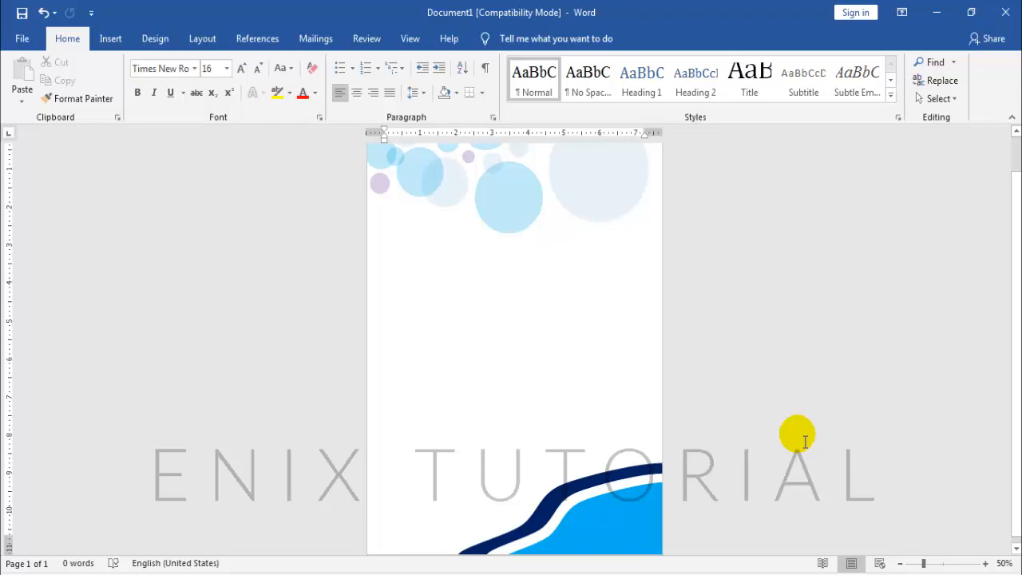
{"action": "left_click", "coordinate": [119, 45]}
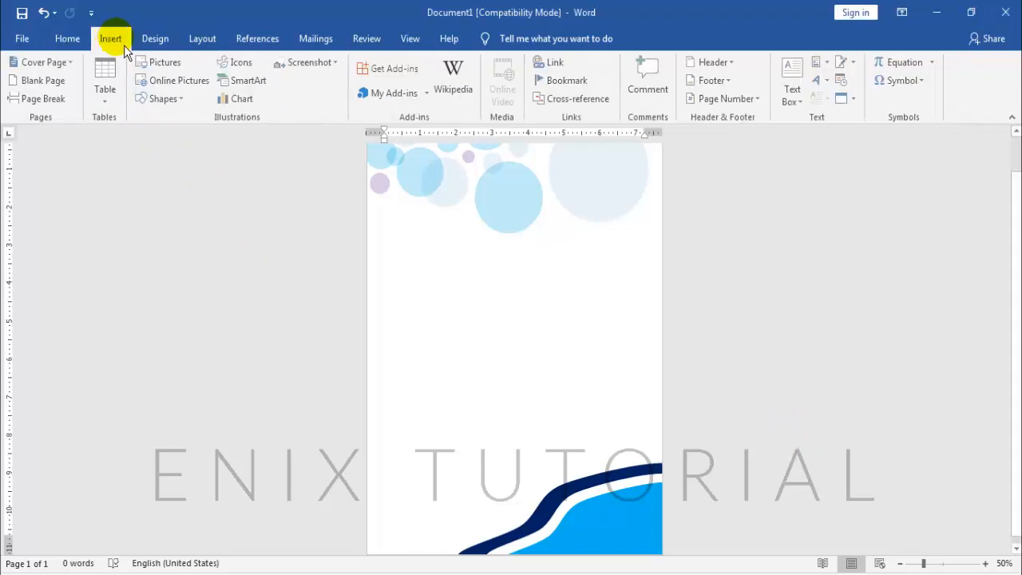
{"action": "left_click", "coordinate": [797, 112]}
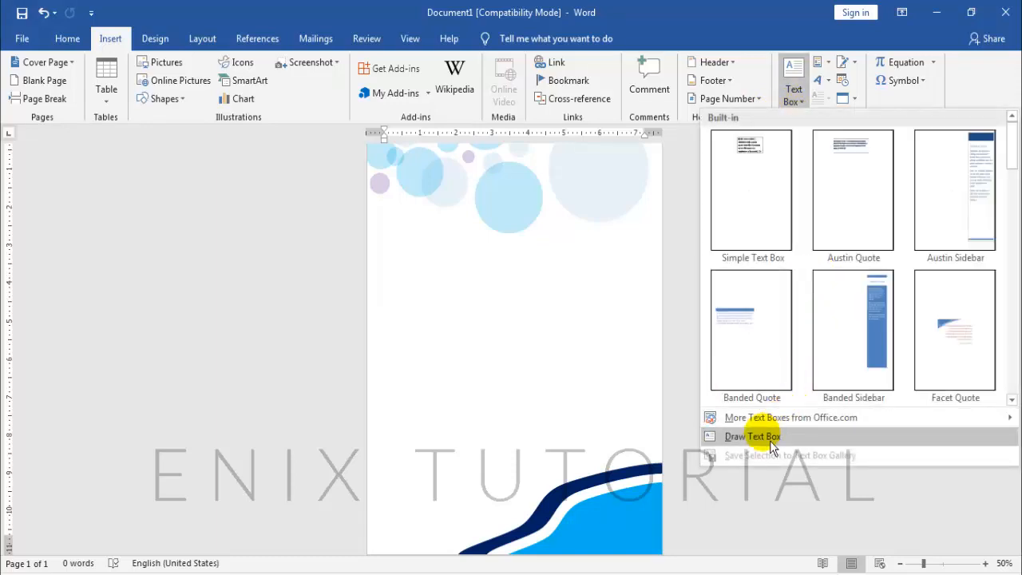
{"action": "left_click", "coordinate": [770, 436]}
{"action": "left_click_drag", "start_coordinate": [399, 226], "coordinate": [533, 290]}
Enter "INSERT TEXT HERE" in the text box in the Lato font at size 36
{"action": "left_click", "coordinate": [80, 37]}
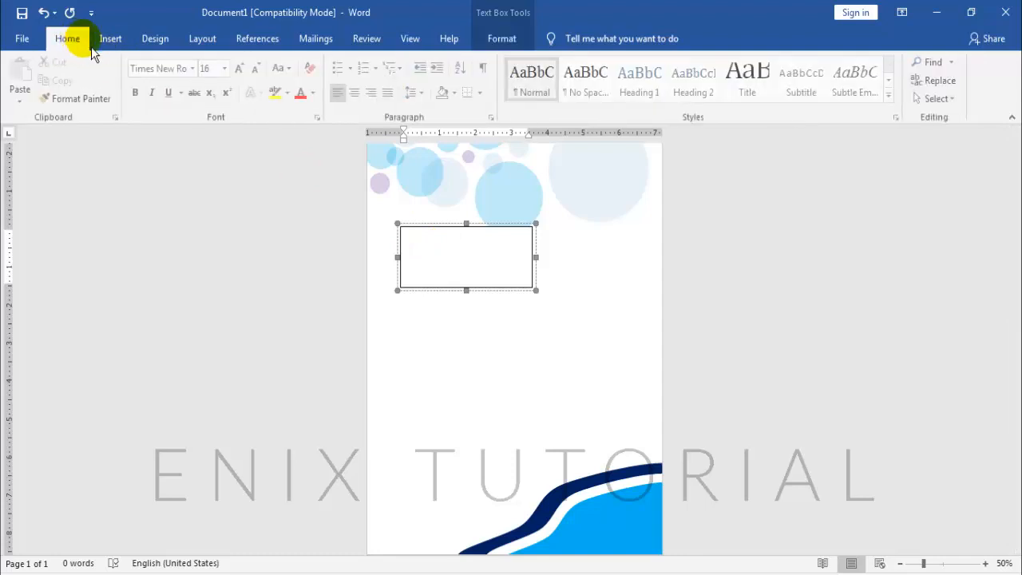
{"action": "left_click", "coordinate": [227, 69]}
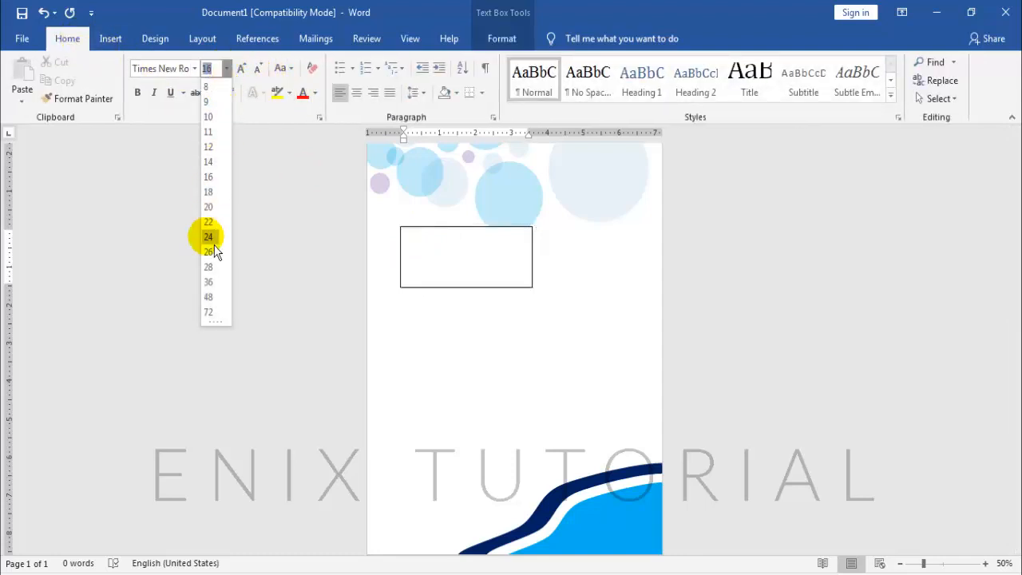
{"action": "left_click", "coordinate": [213, 284]}
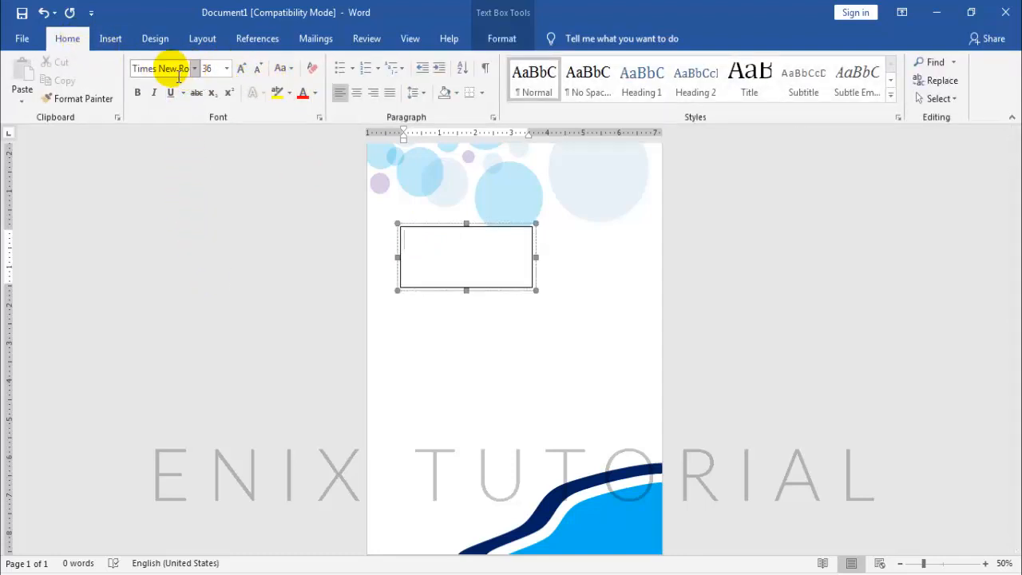
{"action": "type", "text": "Lato"}
{"action": "left_click", "coordinate": [220, 70]}
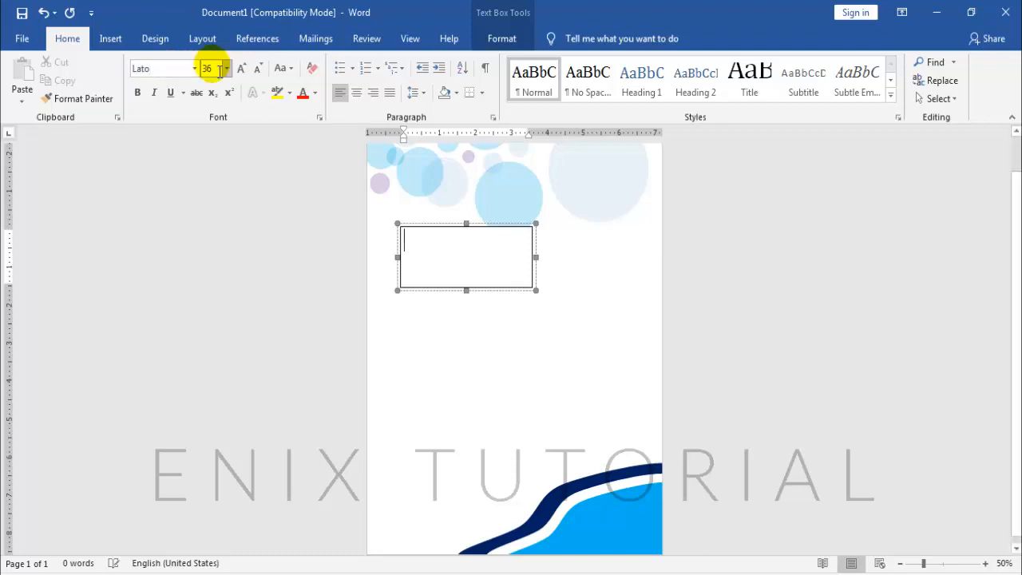
{"action": "key", "text": "Return"}
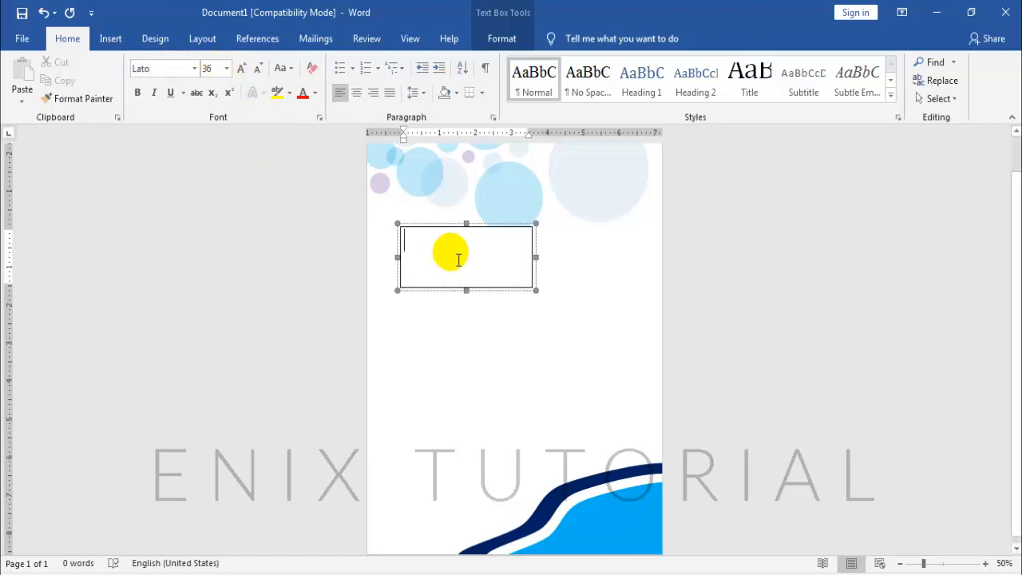
{"action": "type", "text": "INSE"}
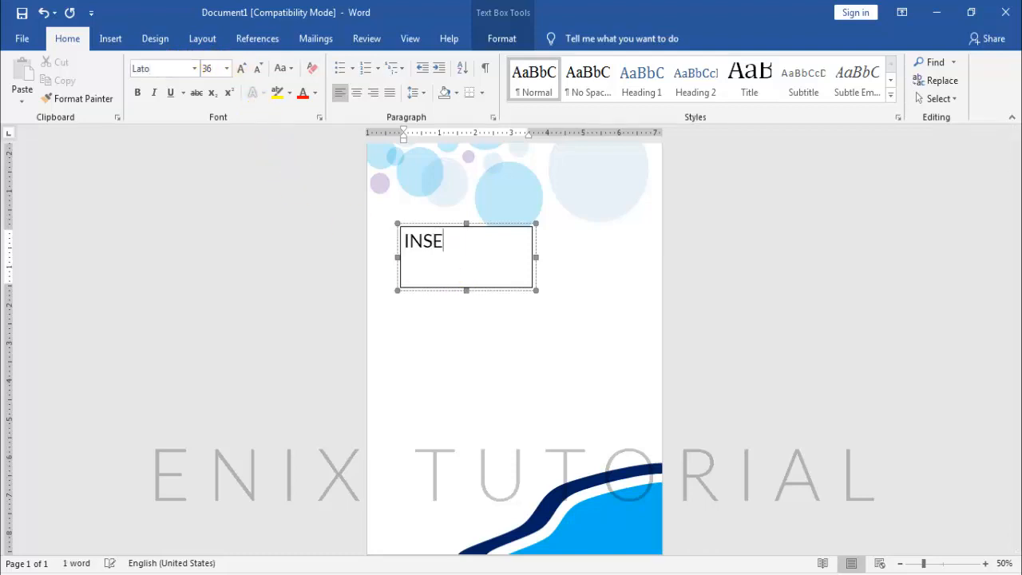
{"action": "type", "text": "RT TEXT HERE"}
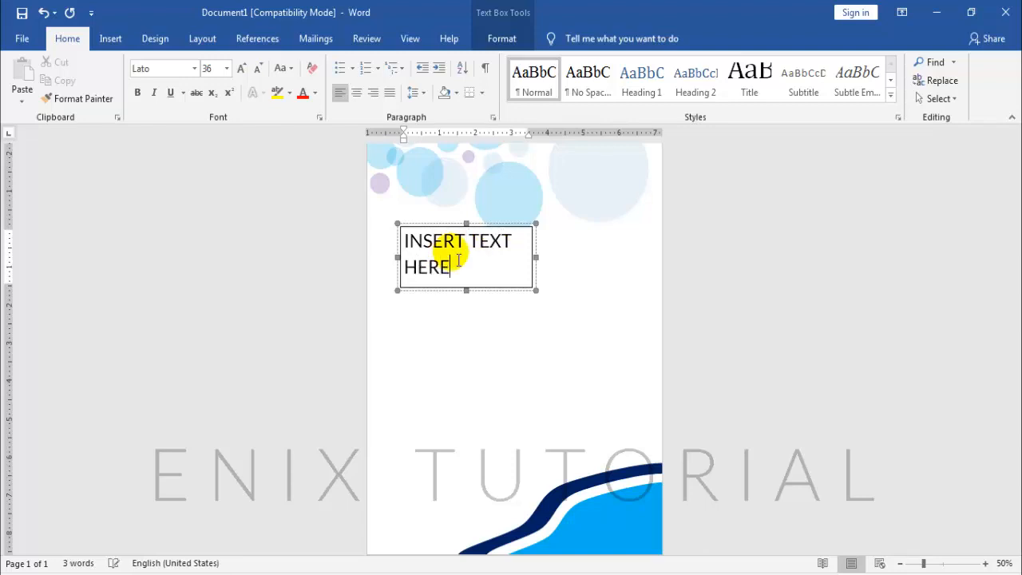
Make the heading text bold and resize its text box to a single line, about 4.79" wide and 0.67" high
{"action": "key", "text": "ctrl+a"}
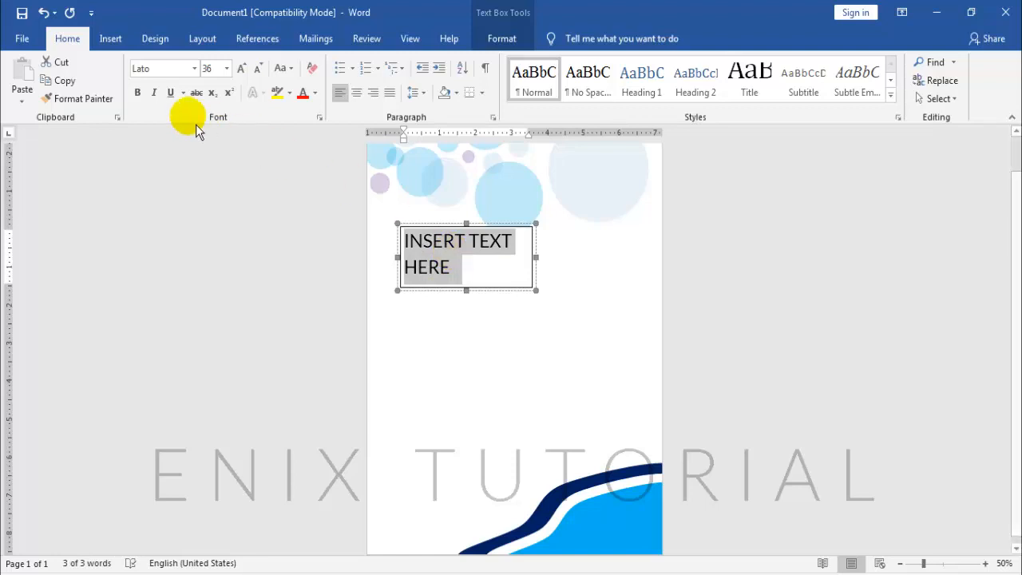
{"action": "left_click", "coordinate": [138, 94]}
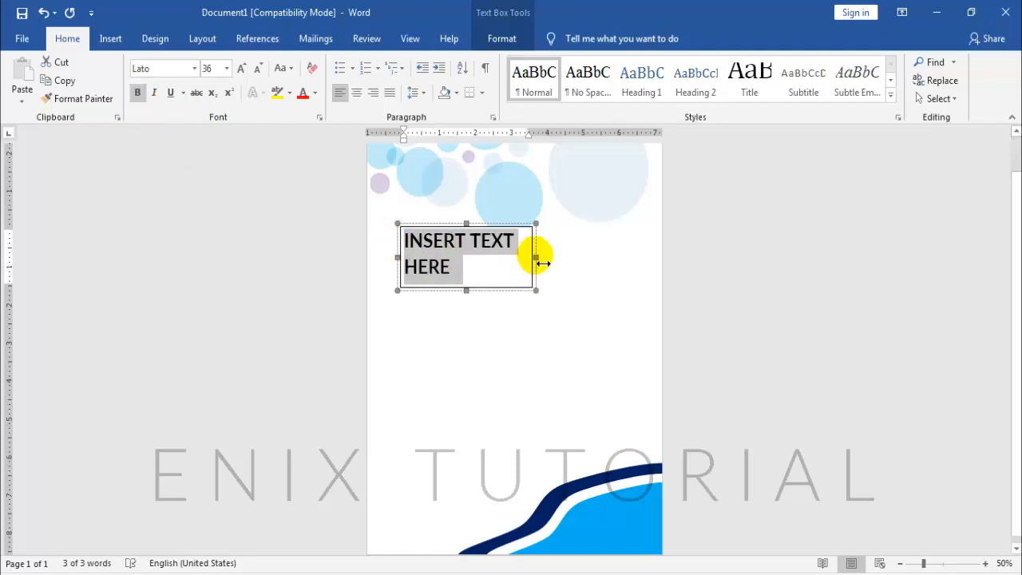
{"action": "left_click_drag", "start_coordinate": [542, 263], "coordinate": [582, 266]}
{"action": "left_click_drag", "start_coordinate": [486, 288], "coordinate": [506, 255]}
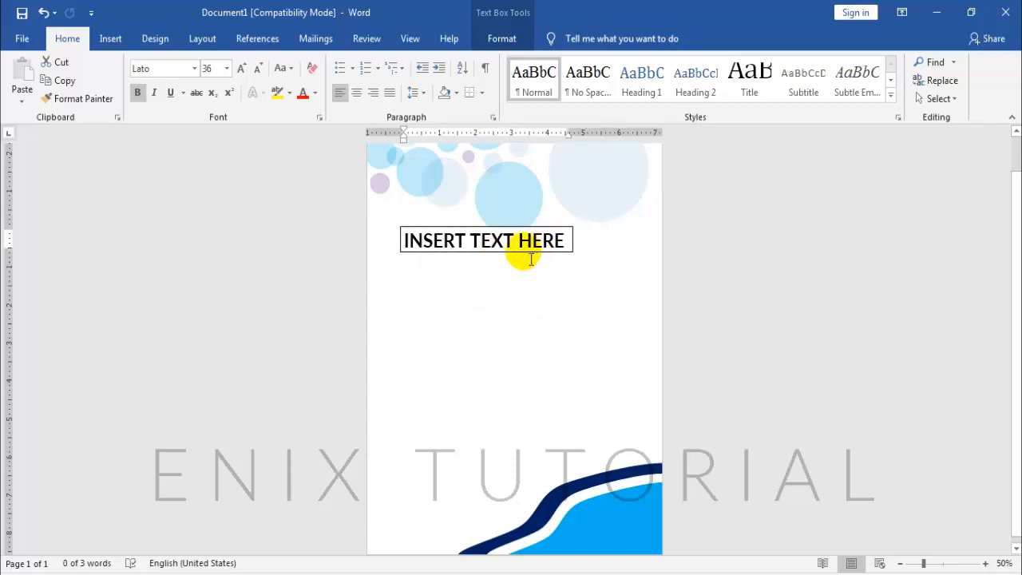
Shift the heading text box slightly toward the page's left edge and place a duplicate directly below it
{"action": "left_click", "coordinate": [523, 273]}
{"action": "left_click", "coordinate": [525, 279]}
{"action": "left_click_drag", "start_coordinate": [530, 280], "coordinate": [485, 285]}
Replace the duplicate box's text with "TITLE HERE" and narrow the box to fit the text
{"action": "triple_click", "coordinate": [523, 279]}
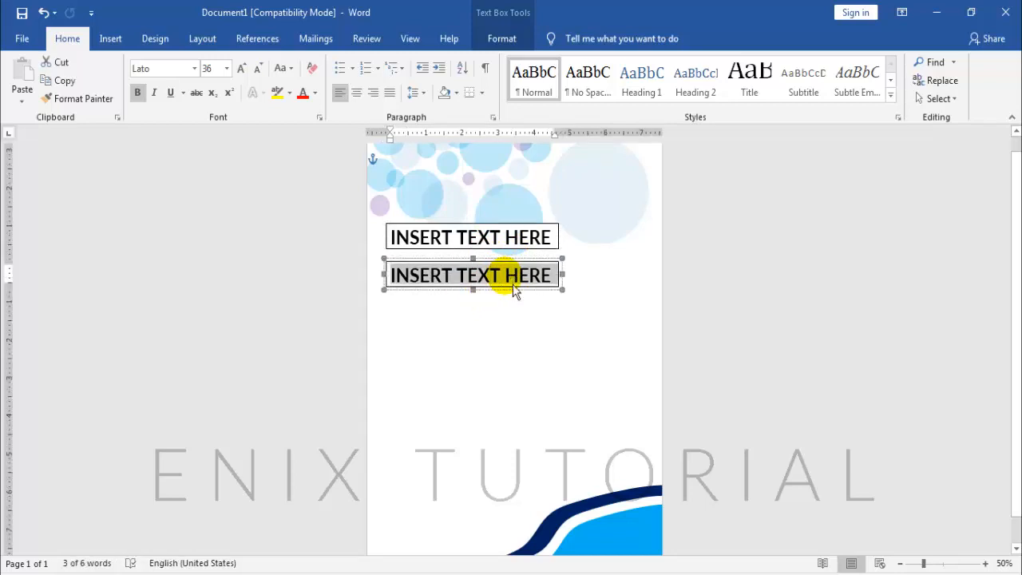
{"action": "type", "text": "TITLE HERE"}
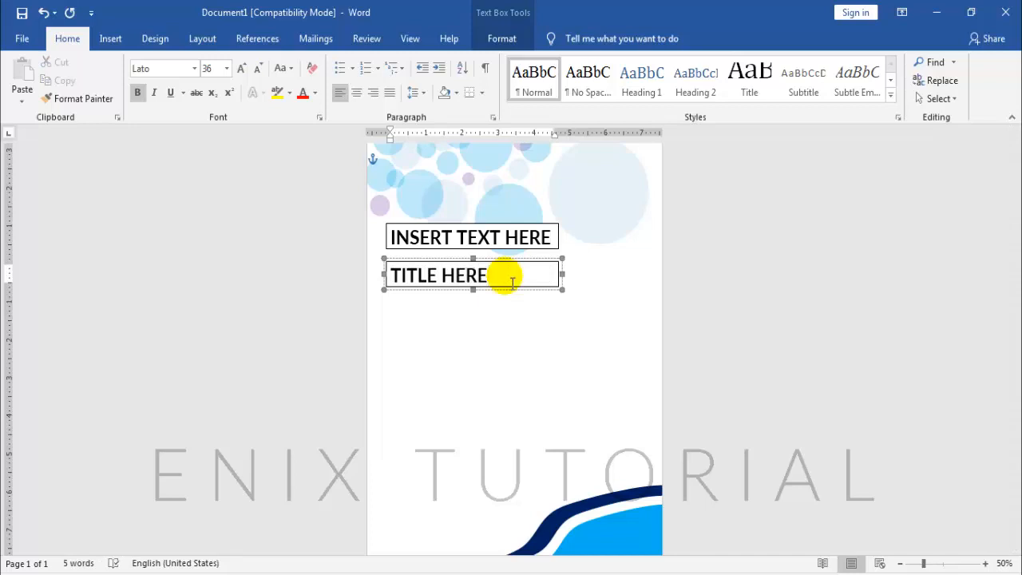
{"action": "left_click_drag", "start_coordinate": [562, 275], "coordinate": [503, 276]}
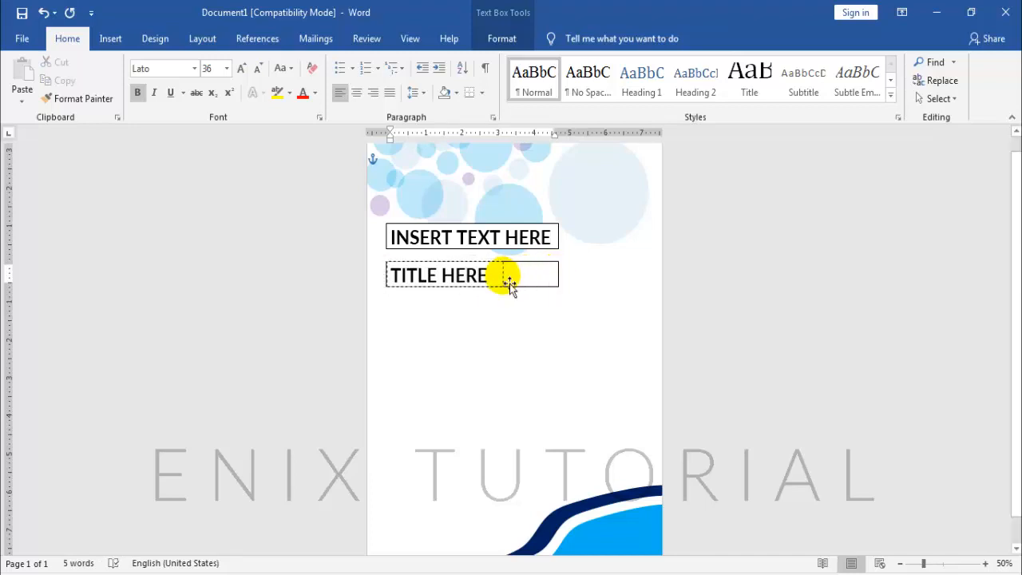
Remove the fill and outline of the "INSERT TEXT HERE" text box
{"action": "left_click", "coordinate": [482, 227]}
{"action": "left_click", "coordinate": [507, 38]}
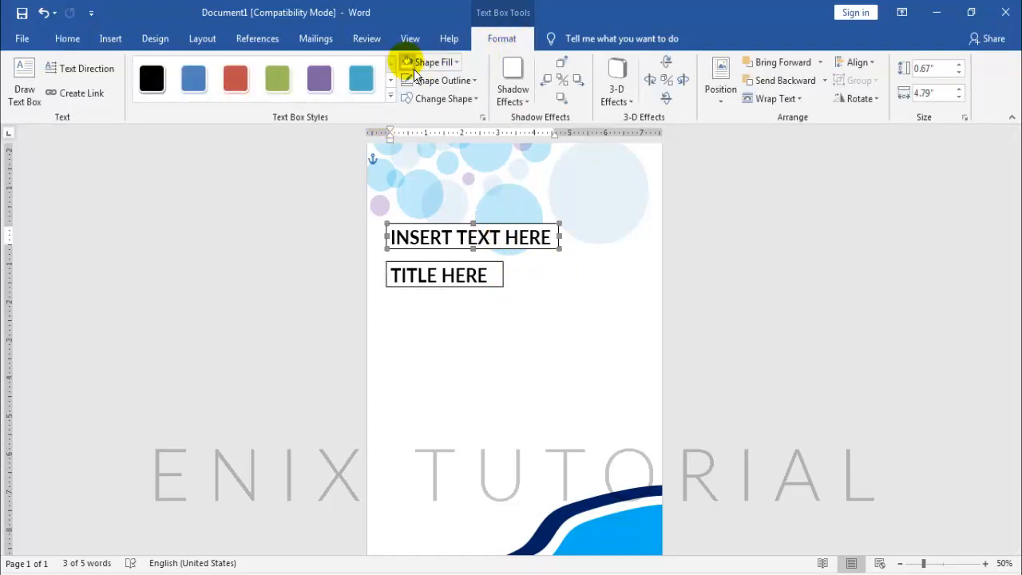
{"action": "left_click", "coordinate": [436, 66]}
{"action": "left_click", "coordinate": [424, 200]}
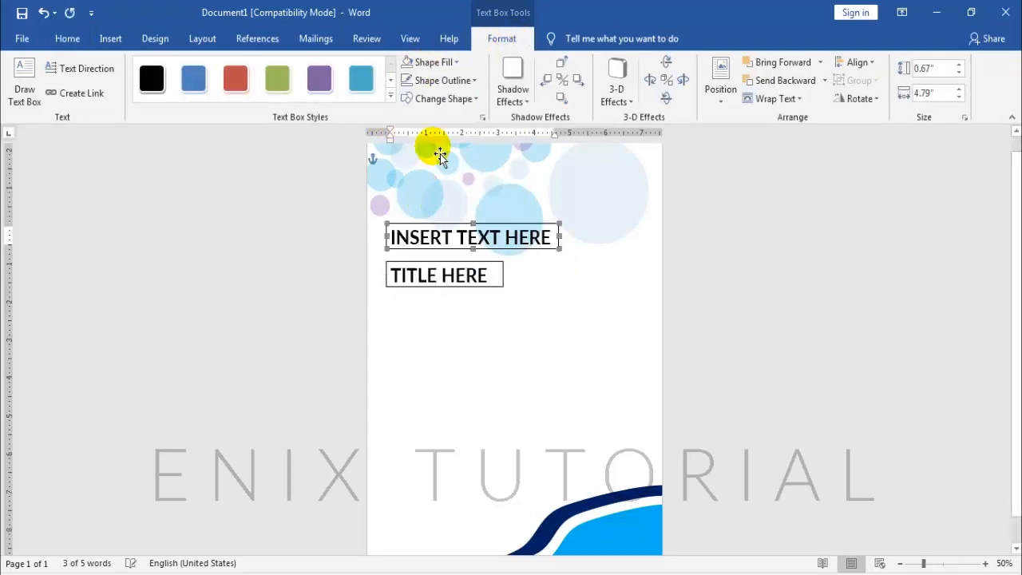
{"action": "left_click", "coordinate": [417, 83]}
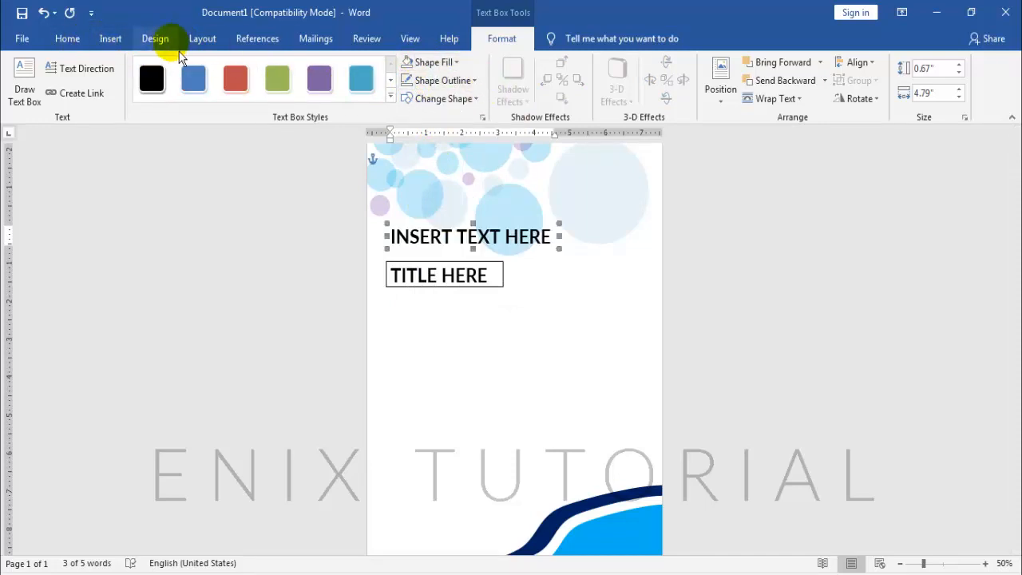
Set the font color of "INSERT TEXT HERE" to standard Blue
{"action": "left_click", "coordinate": [68, 39]}
{"action": "left_click", "coordinate": [316, 94]}
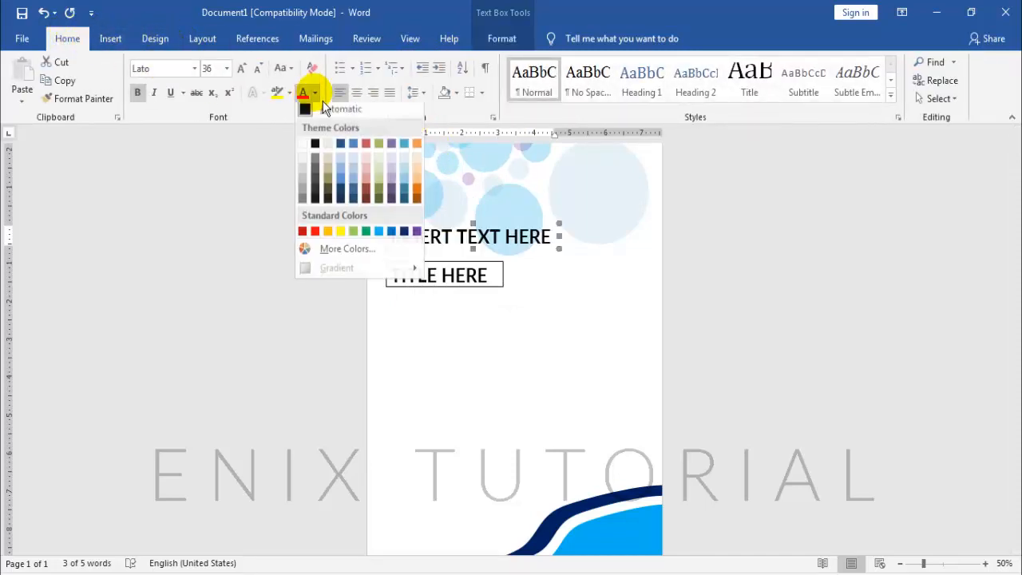
{"action": "left_click", "coordinate": [392, 236]}
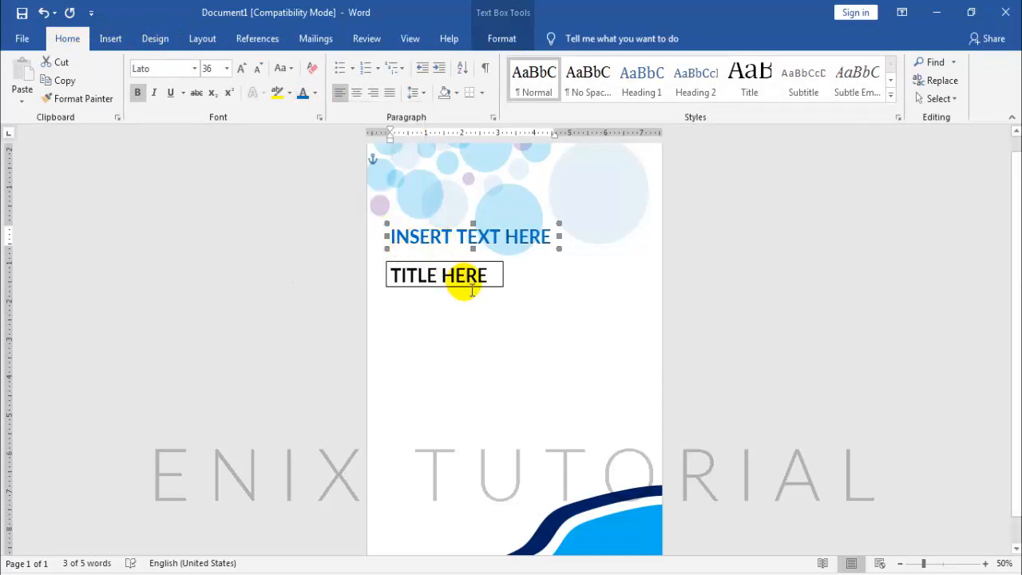
Set "INSERT TEXT HERE" to font size 48, move "TITLE HERE" lower, and enlarge the heading box until its text fits on one line
{"action": "left_click", "coordinate": [226, 69]}
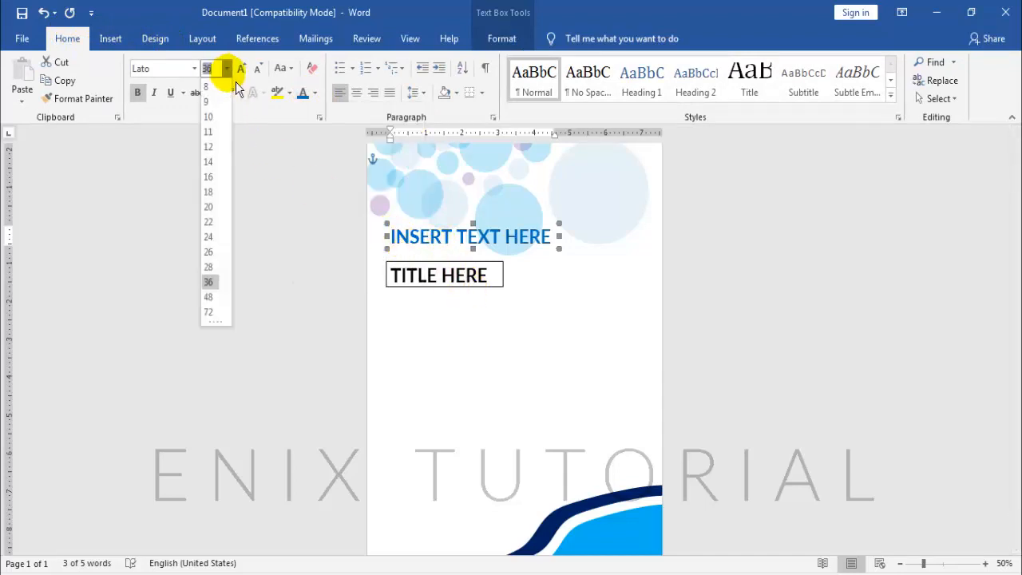
{"action": "left_click", "coordinate": [223, 303]}
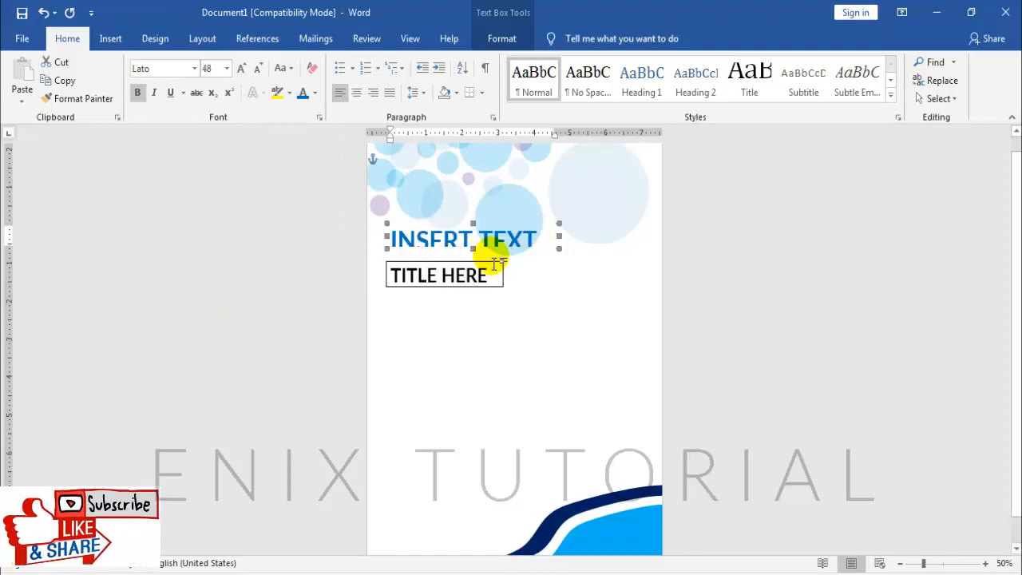
{"action": "left_click_drag", "start_coordinate": [558, 236], "coordinate": [581, 237]}
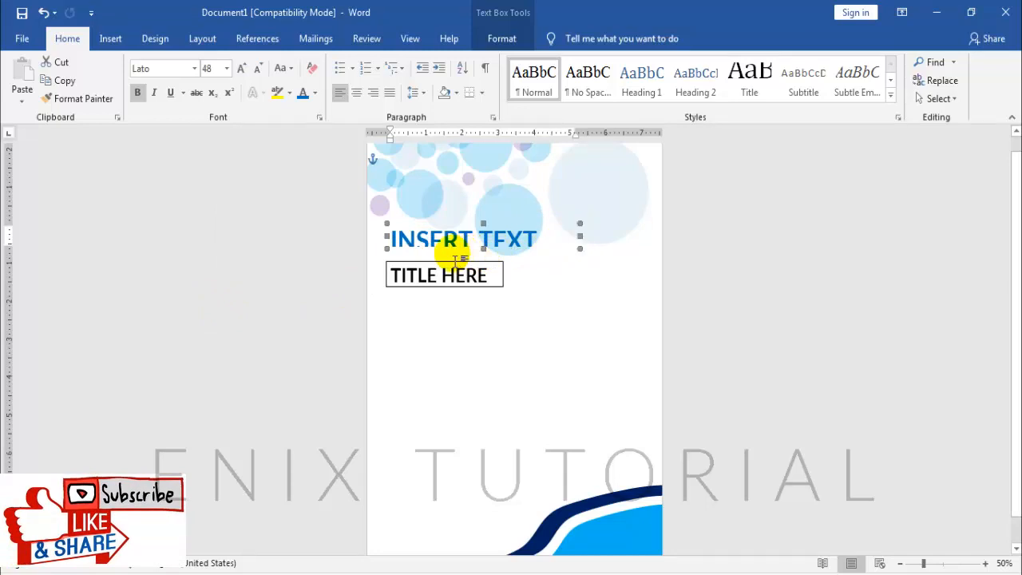
{"action": "left_click_drag", "start_coordinate": [483, 248], "coordinate": [492, 343]}
{"action": "left_click", "coordinate": [514, 276]}
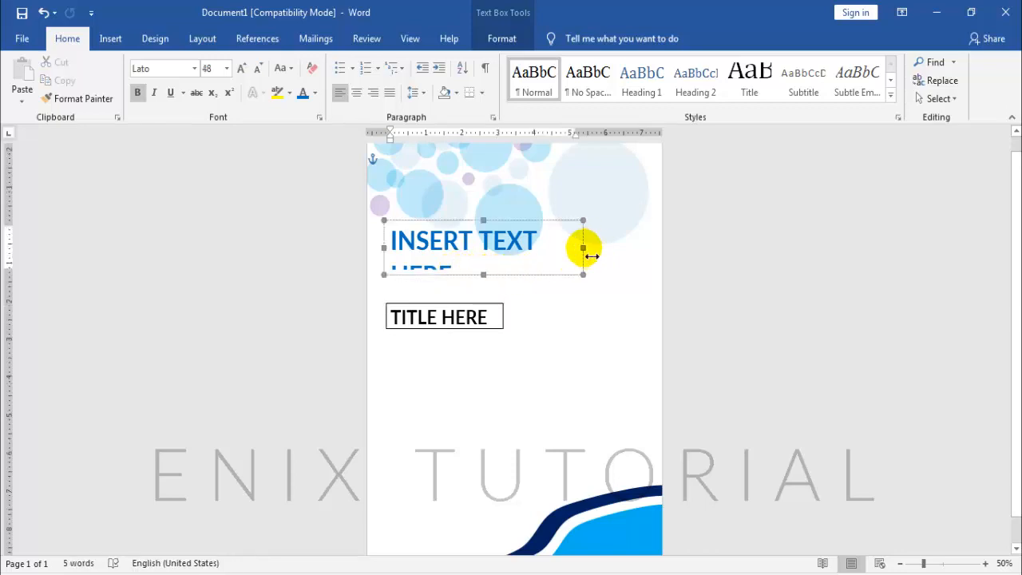
{"action": "left_click_drag", "start_coordinate": [583, 248], "coordinate": [631, 249]}
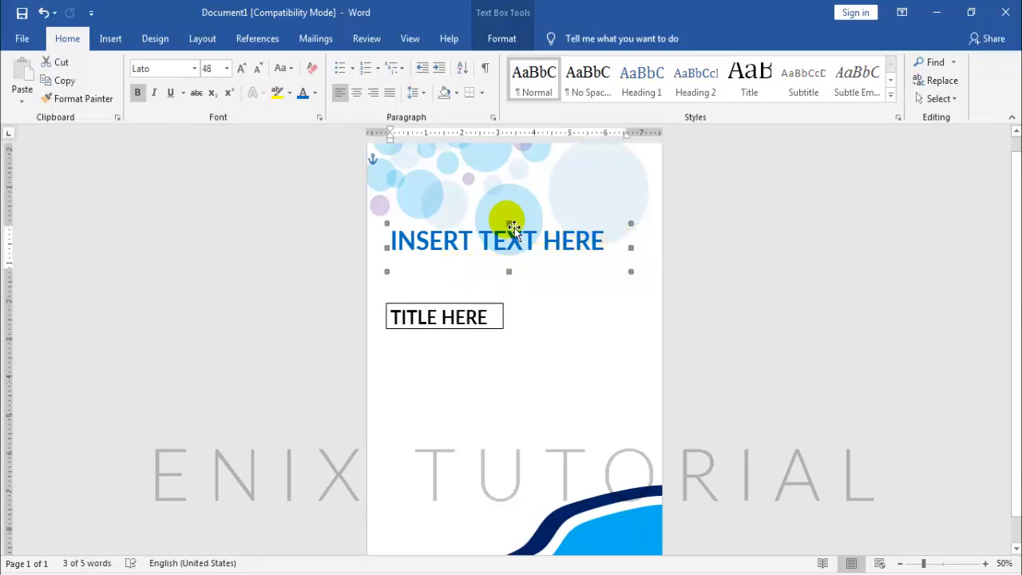
Raise the heading box's top edge, trim its width and bottom edge around the text, and reapply font size 48
{"action": "left_click_drag", "start_coordinate": [512, 228], "coordinate": [513, 203]}
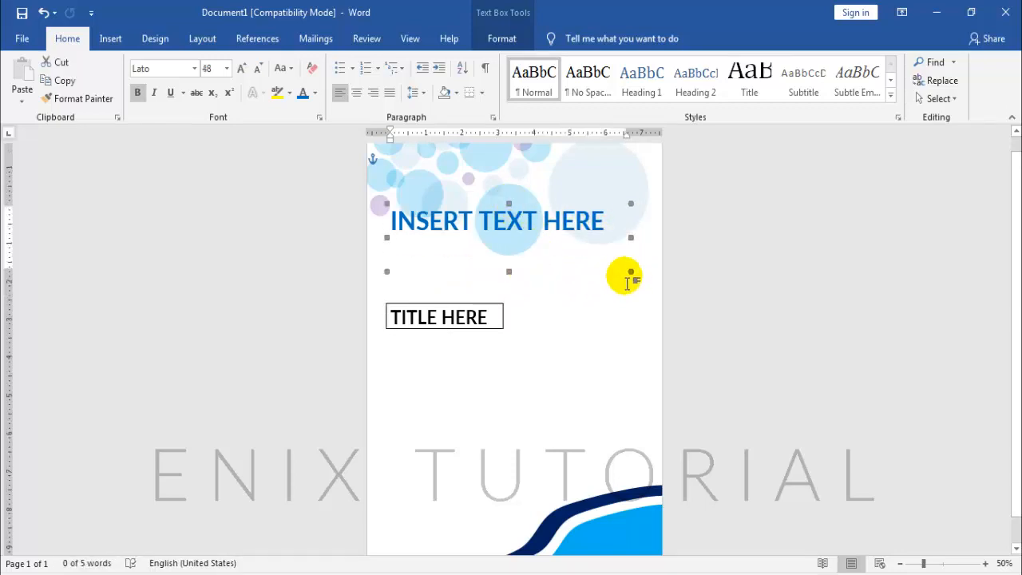
{"action": "left_click_drag", "start_coordinate": [631, 271], "coordinate": [619, 289]}
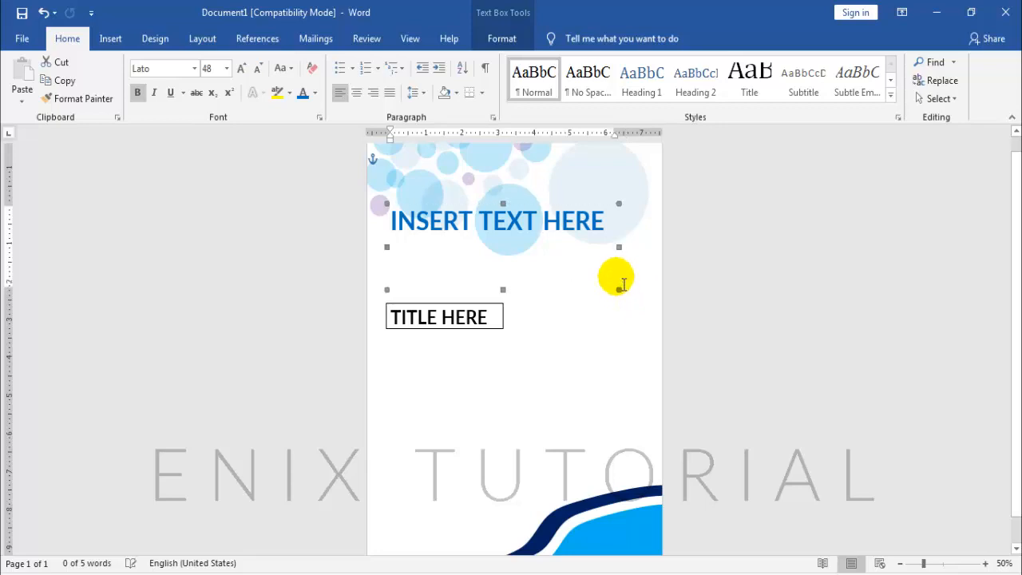
{"action": "left_click_drag", "start_coordinate": [503, 290], "coordinate": [517, 255]}
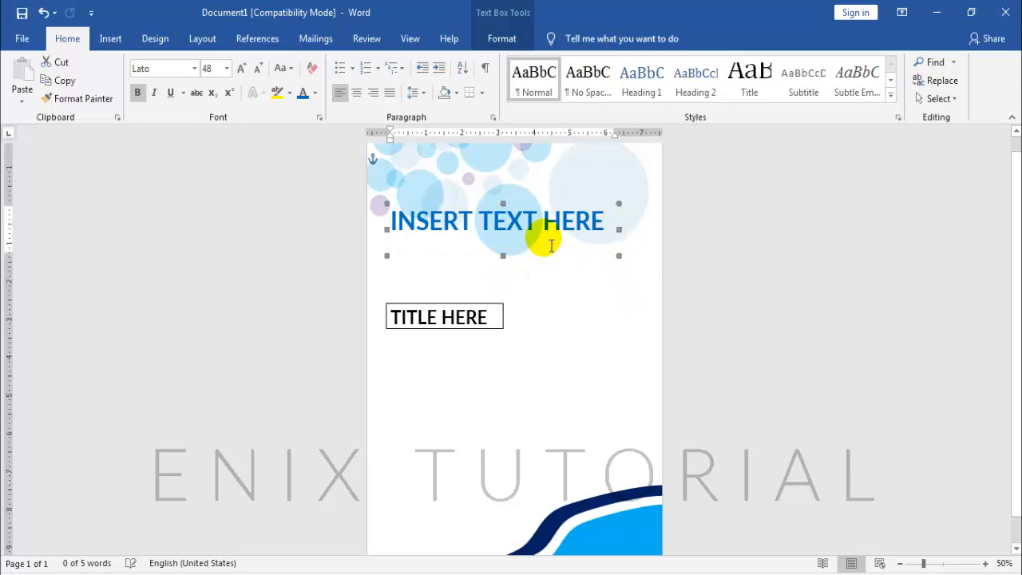
{"action": "triple_click", "coordinate": [588, 229]}
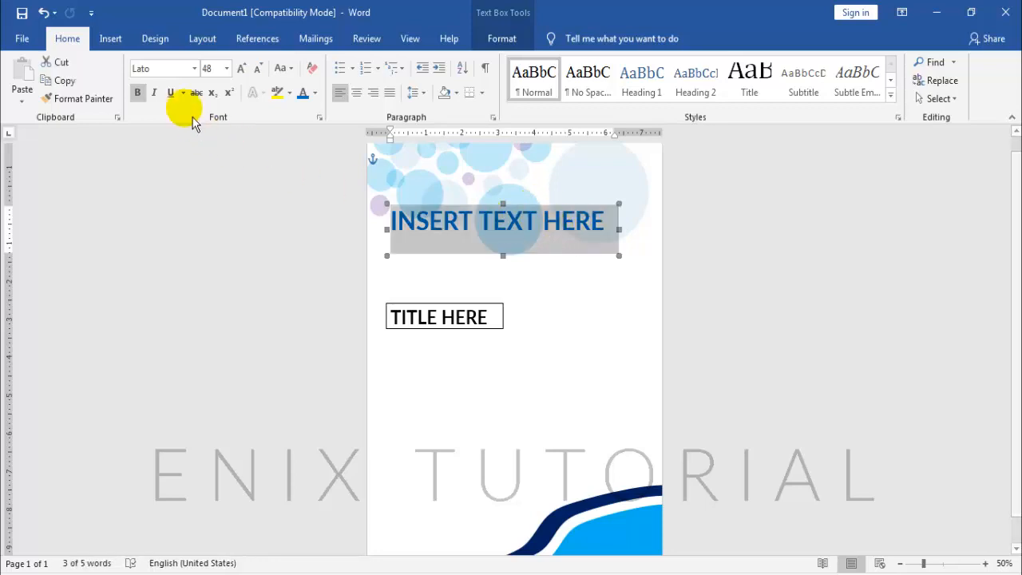
{"action": "left_click", "coordinate": [227, 69]}
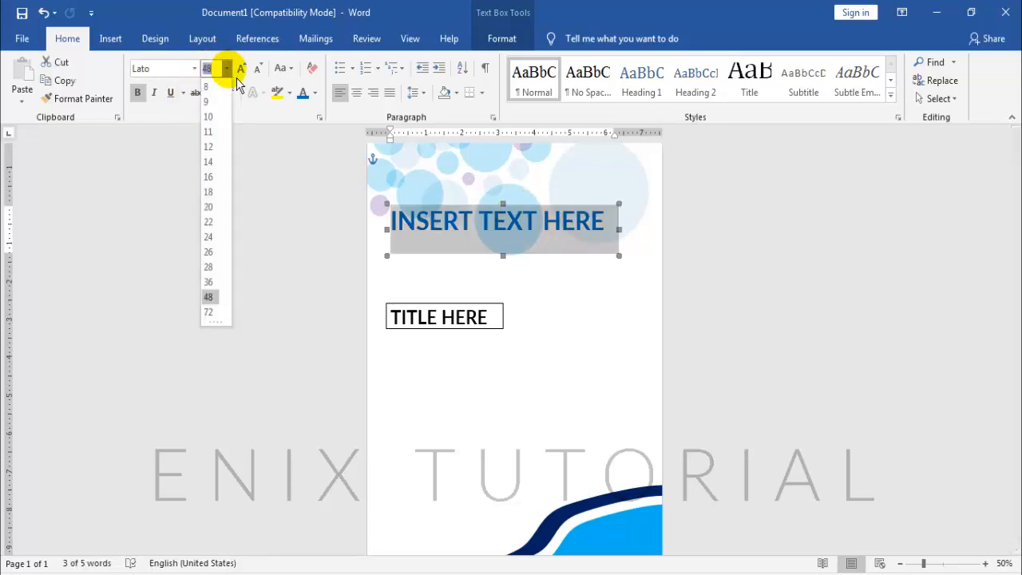
{"action": "left_click", "coordinate": [220, 302]}
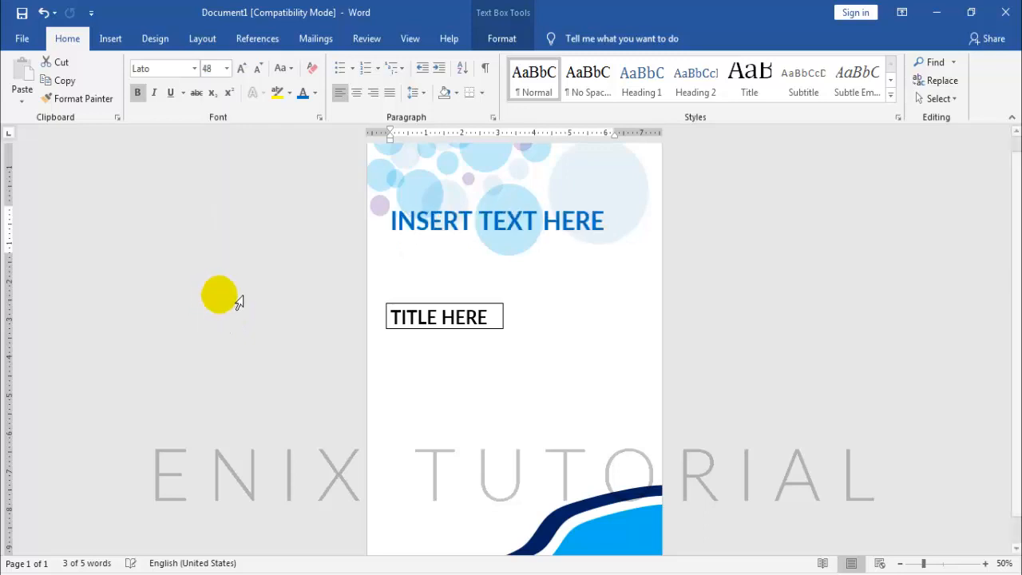
Place "TITLE HERE" directly beneath "INSERT TEXT HERE" and remove the fill and outline of the "TITLE HERE" text box
{"action": "left_click_drag", "start_coordinate": [449, 265], "coordinate": [420, 273]}
{"action": "left_click", "coordinate": [498, 35]}
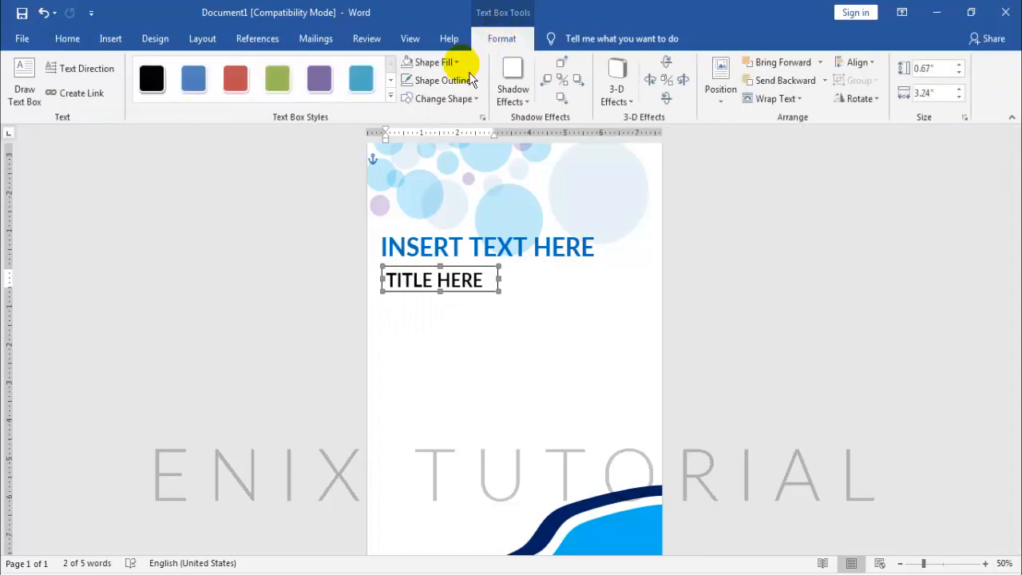
{"action": "left_click", "coordinate": [411, 81]}
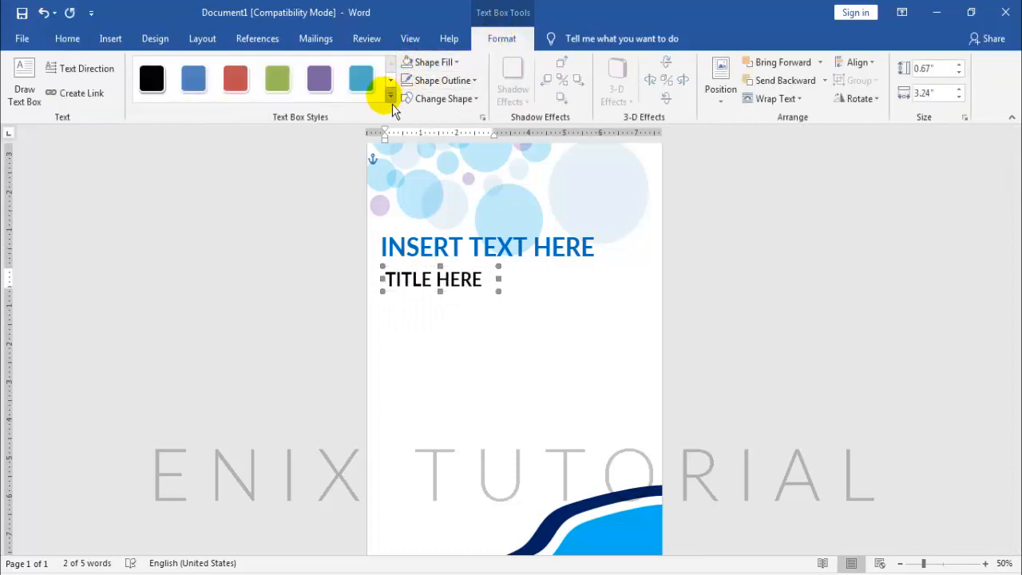
Set the font color of "TITLE HERE" to a gray theme color and deselect the box
{"action": "left_click", "coordinate": [80, 42]}
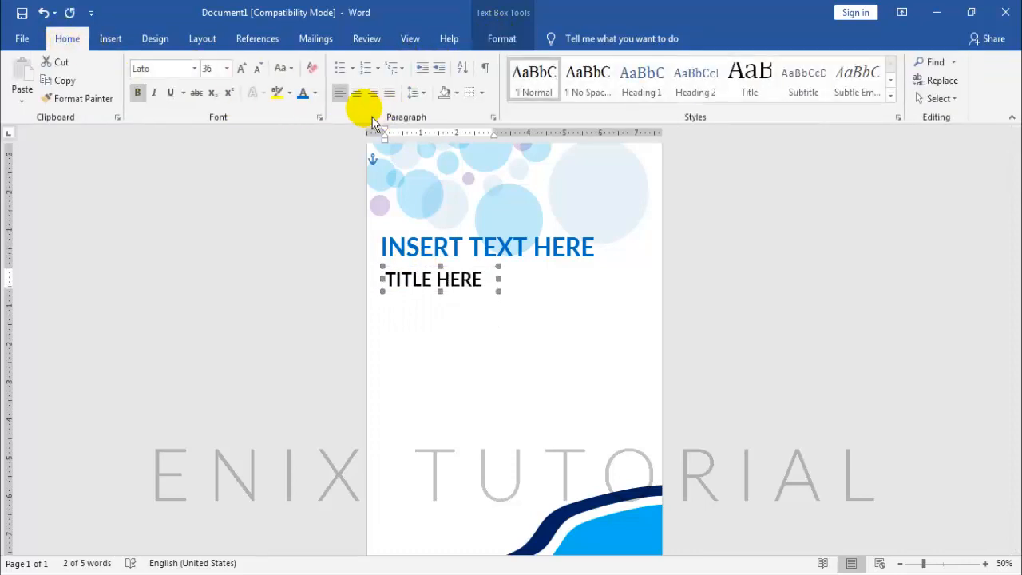
{"action": "left_click", "coordinate": [316, 92]}
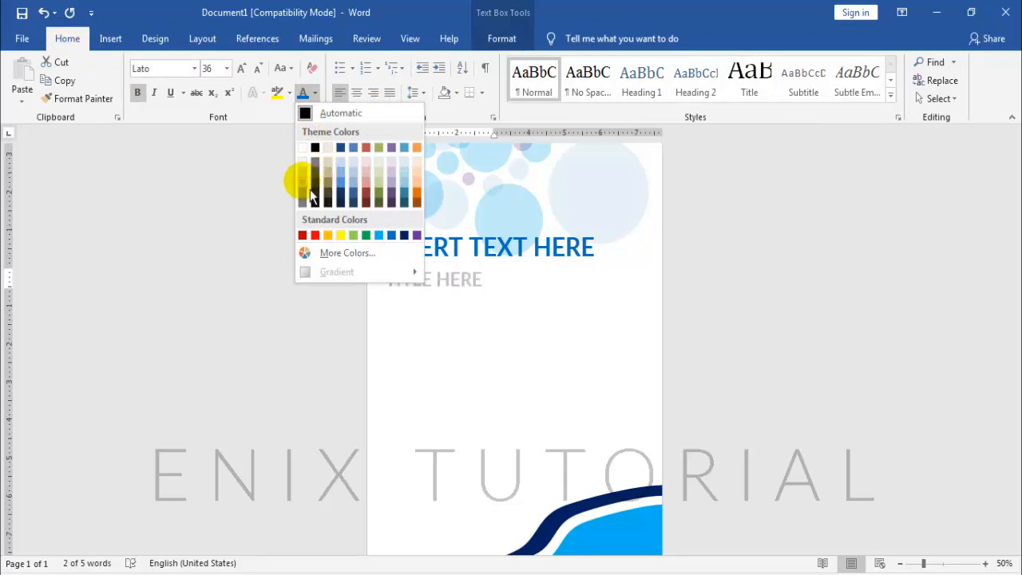
{"action": "left_click", "coordinate": [315, 199]}
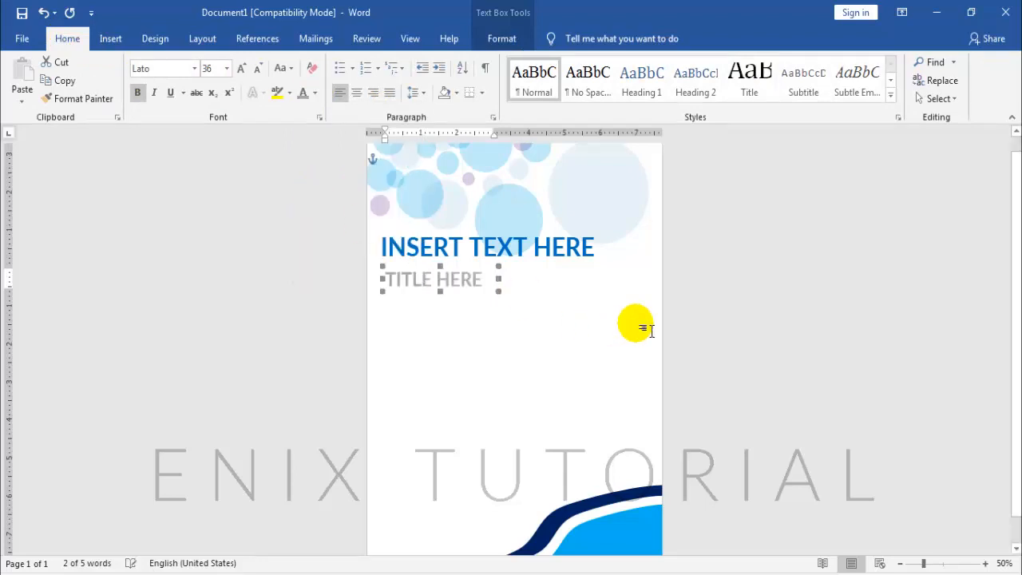
{"action": "left_click", "coordinate": [779, 365]}
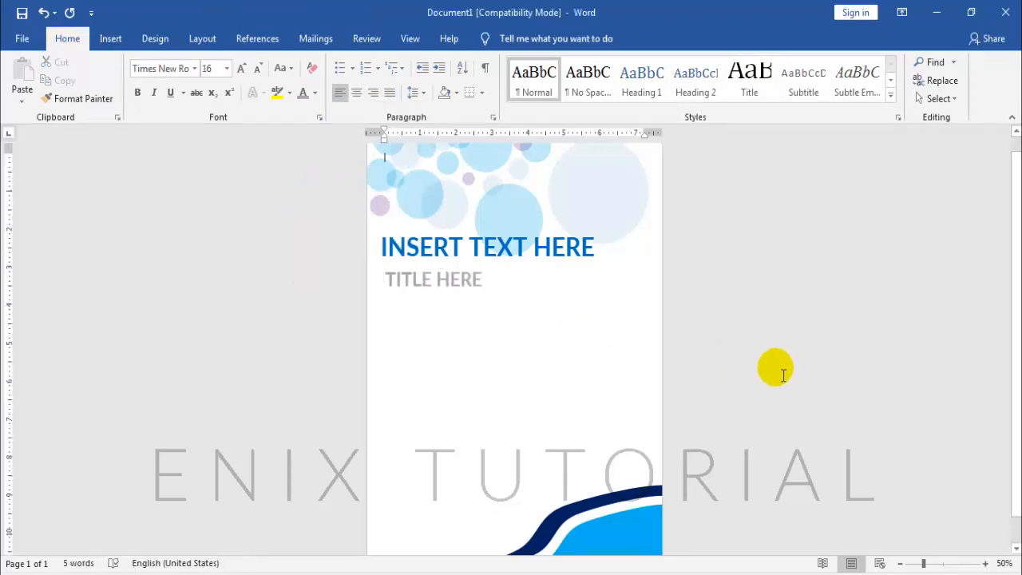
Draw a text box about 2.5" by 1.35" in the page's upper-right corner with the lines "Address company", "Name city" and "Name country"
{"action": "left_click", "coordinate": [125, 40]}
{"action": "left_click", "coordinate": [803, 113]}
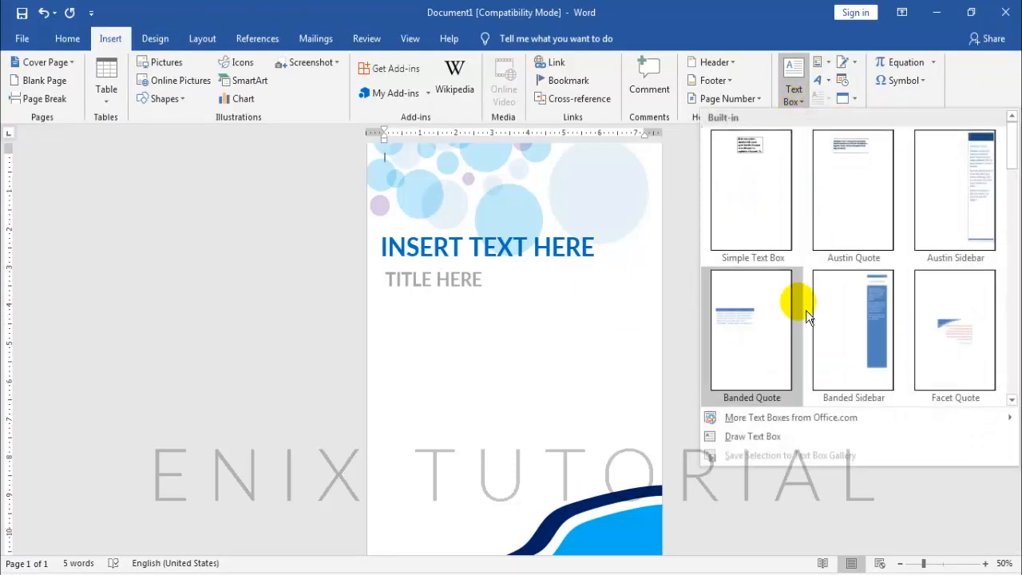
{"action": "left_click", "coordinate": [774, 440]}
{"action": "left_click_drag", "start_coordinate": [550, 154], "coordinate": [644, 209]}
{"action": "type", "text": "Address company"}
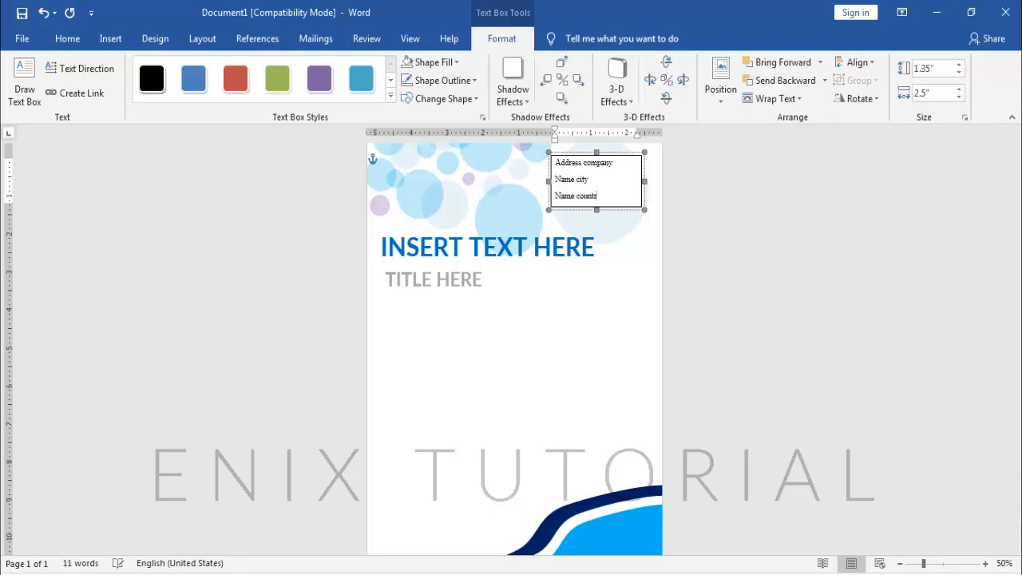
Set the paragraph spacing after all three address lines to 6 pt
{"action": "key", "text": "ctrl+a"}
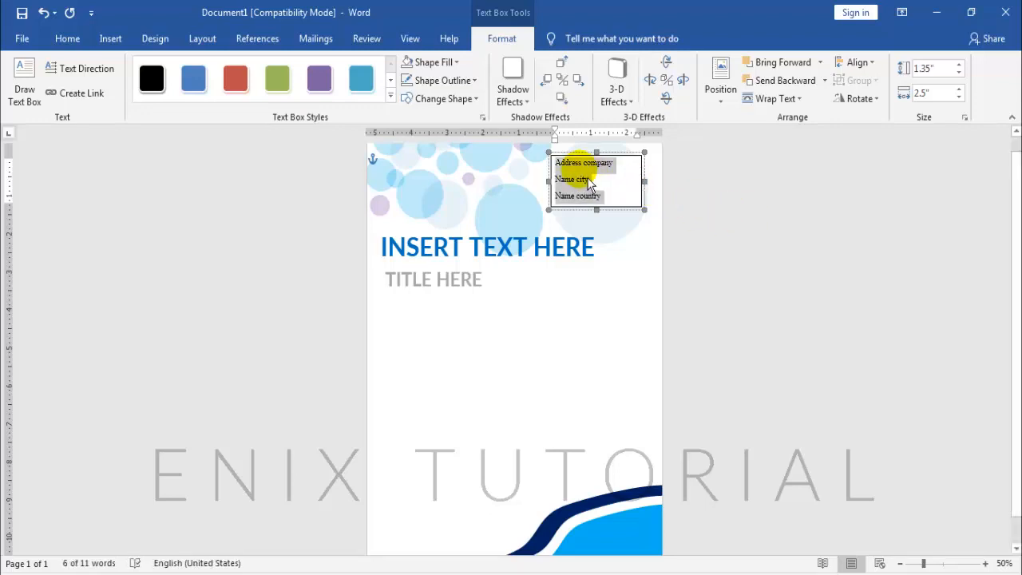
{"action": "right_click", "coordinate": [583, 172]}
{"action": "left_click", "coordinate": [630, 279]}
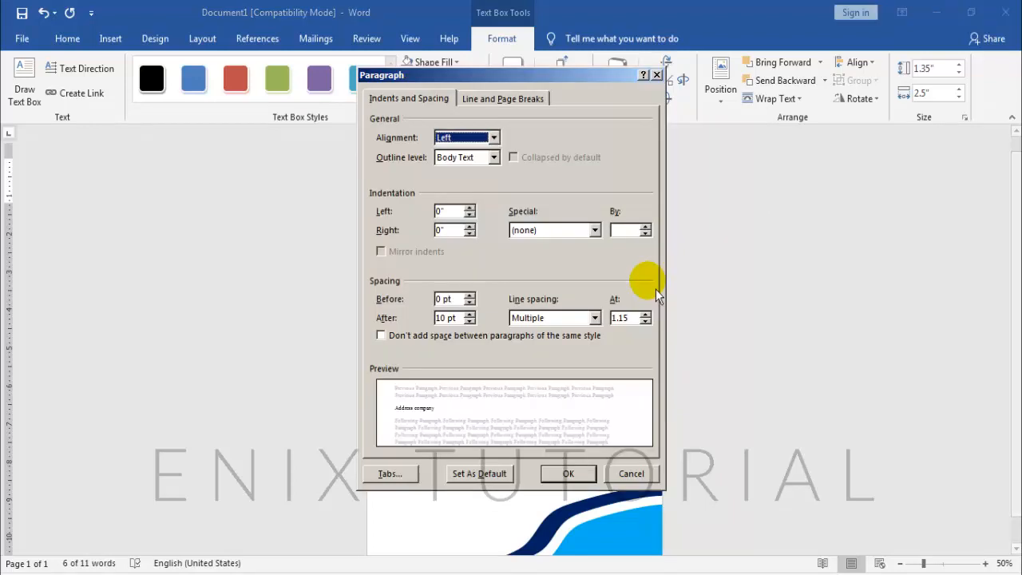
{"action": "left_click", "coordinate": [469, 321]}
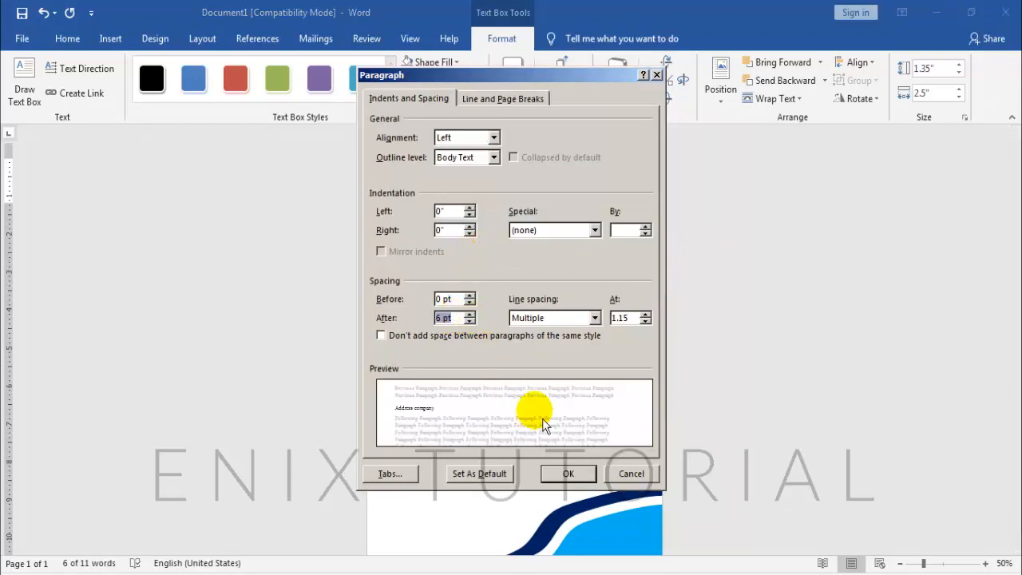
{"action": "left_click", "coordinate": [569, 474]}
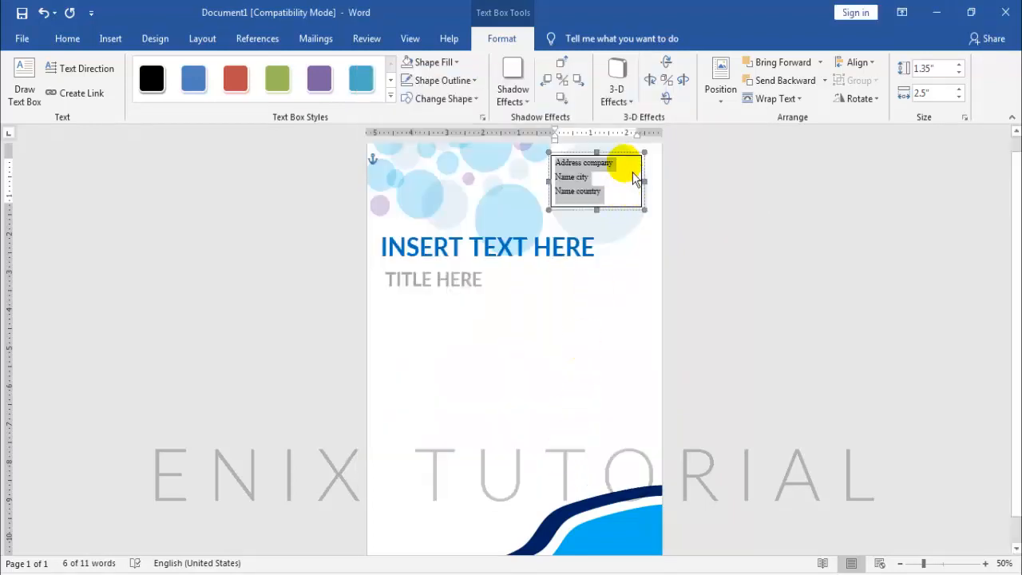
Shift the address text box slightly toward the page's left edge and set its font size to 14
{"action": "left_click_drag", "start_coordinate": [629, 164], "coordinate": [623, 166]}
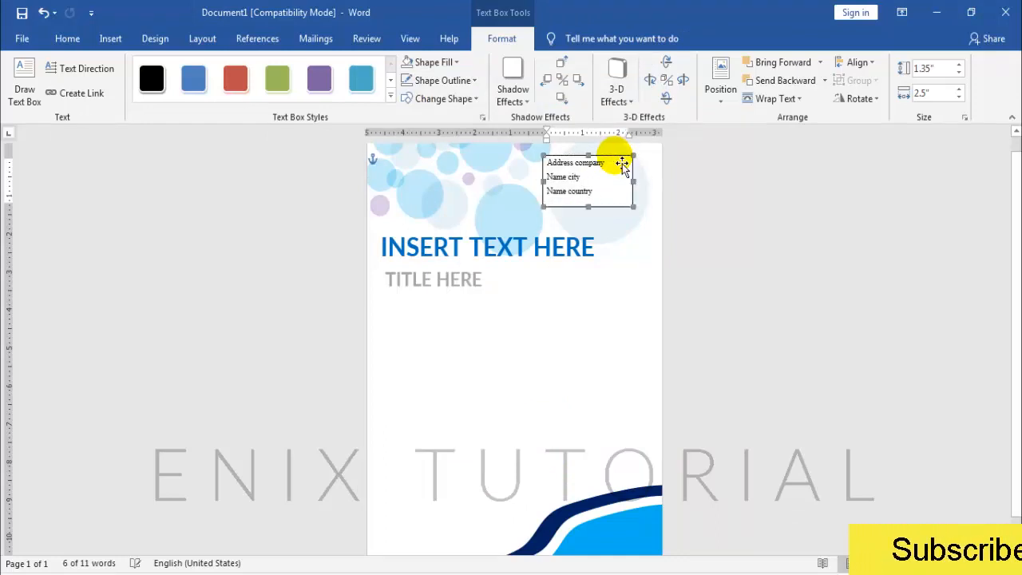
{"action": "left_click", "coordinate": [67, 39]}
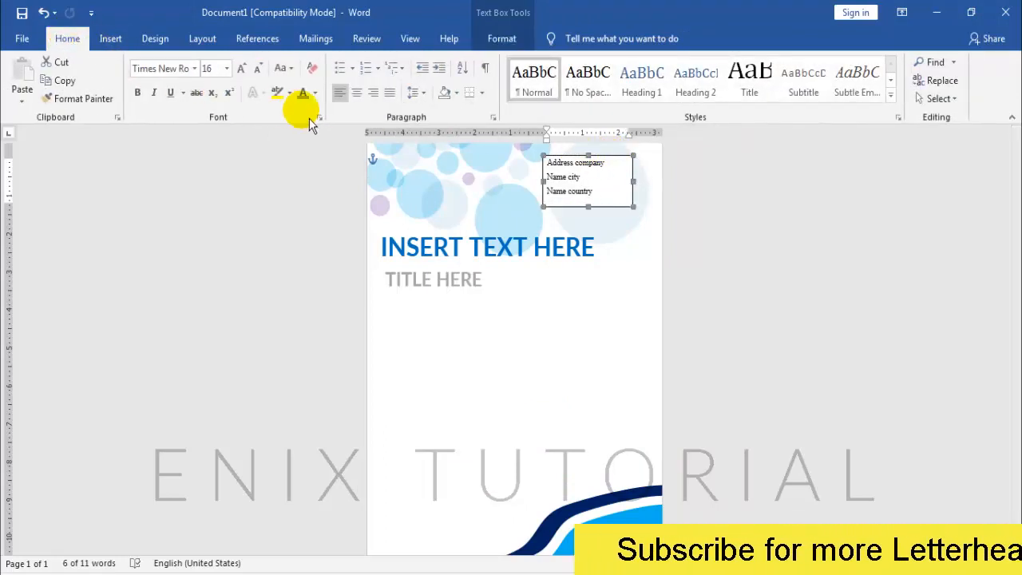
{"action": "left_click", "coordinate": [227, 69]}
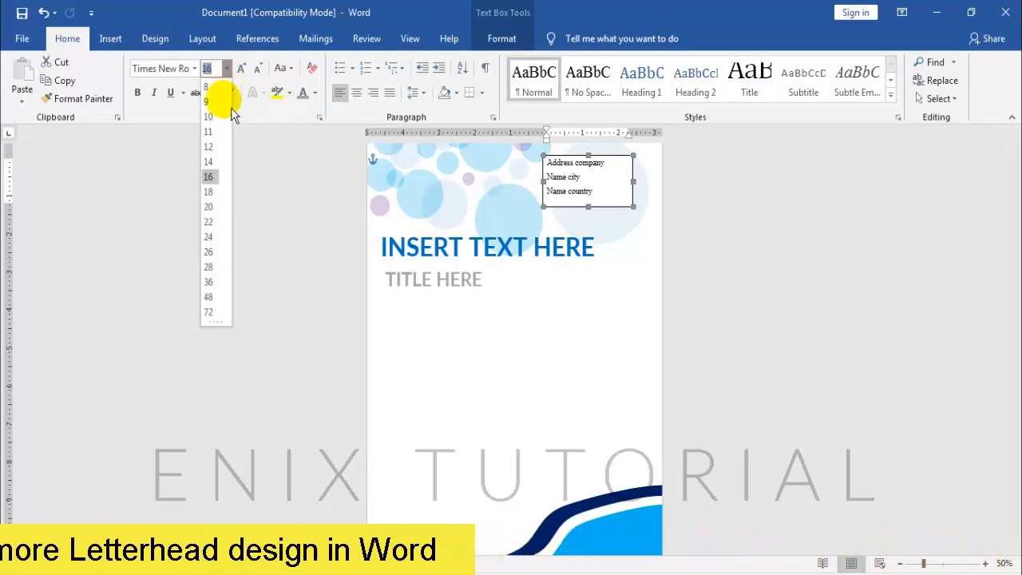
{"action": "left_click", "coordinate": [208, 162]}
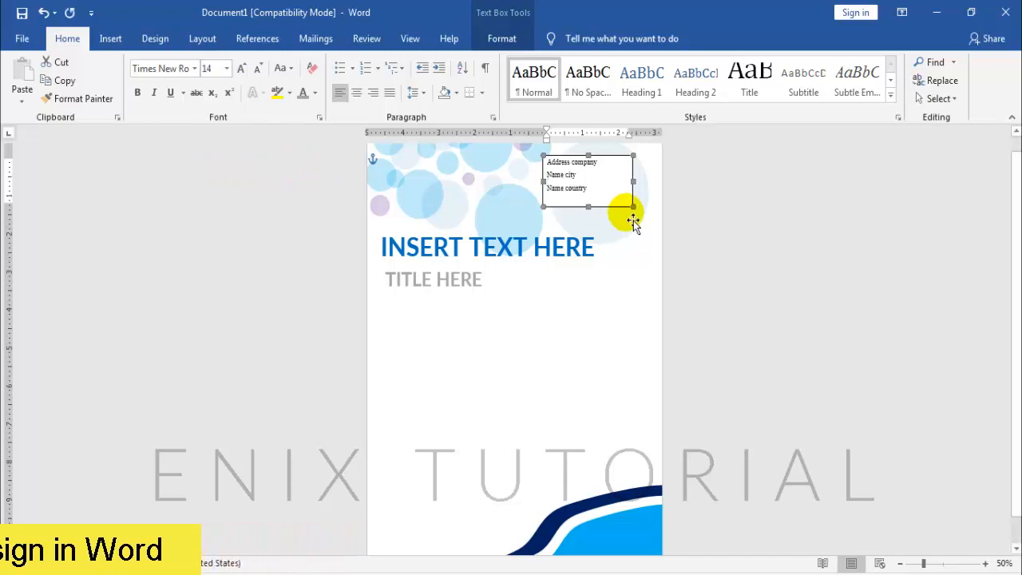
Shorten the address text box to about 1.18" high and remove its fill and outline
{"action": "left_click_drag", "start_coordinate": [594, 212], "coordinate": [595, 200]}
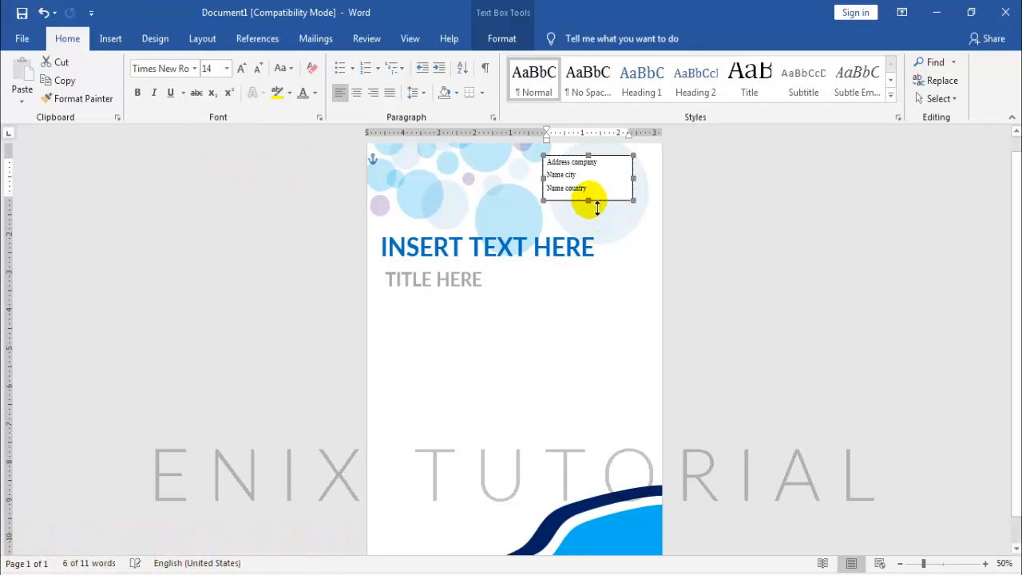
{"action": "left_click", "coordinate": [501, 38]}
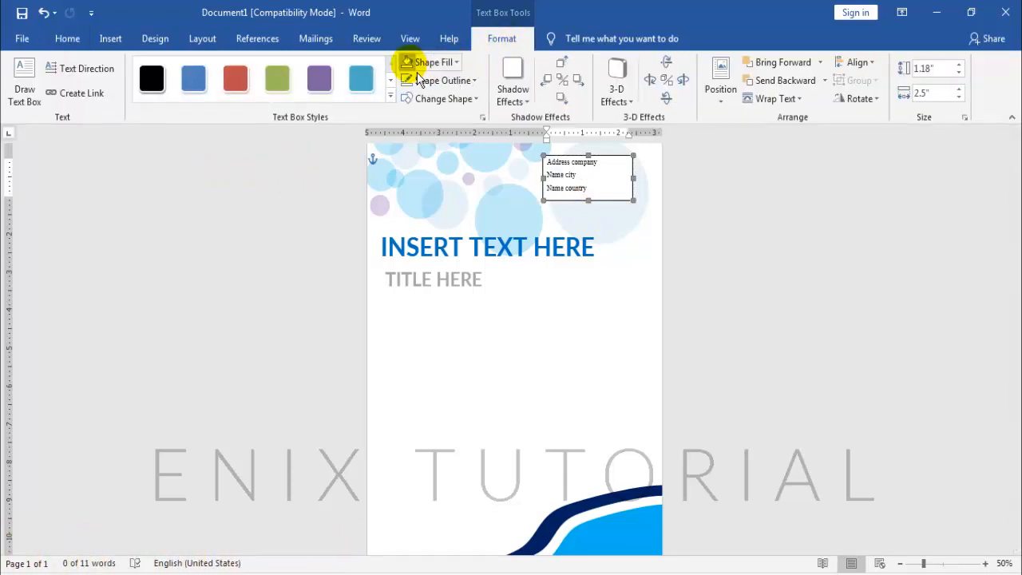
{"action": "left_click", "coordinate": [411, 79]}
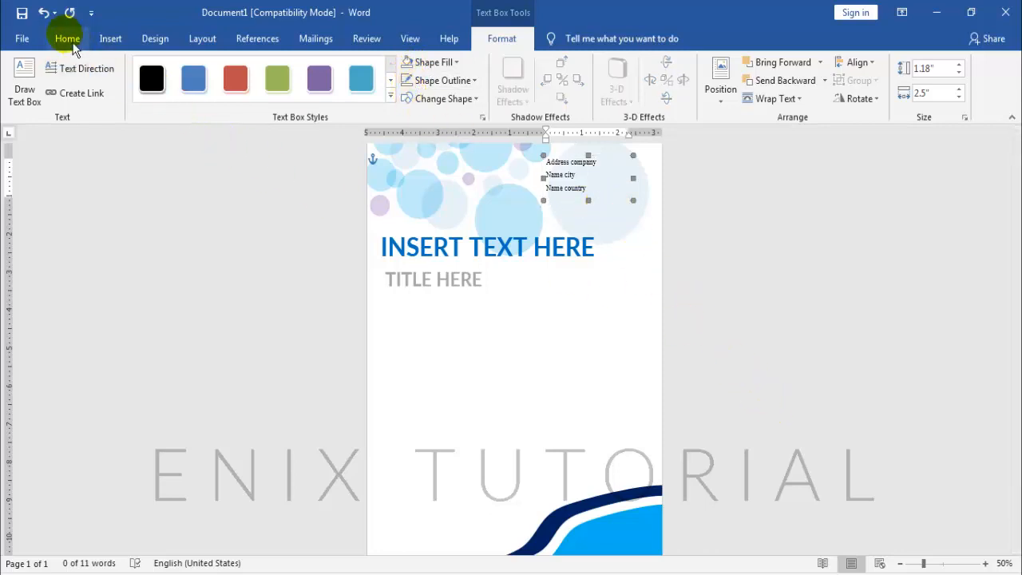
Make the text in the address box bold and deselect the box
{"action": "left_click", "coordinate": [67, 37]}
{"action": "left_click", "coordinate": [137, 94]}
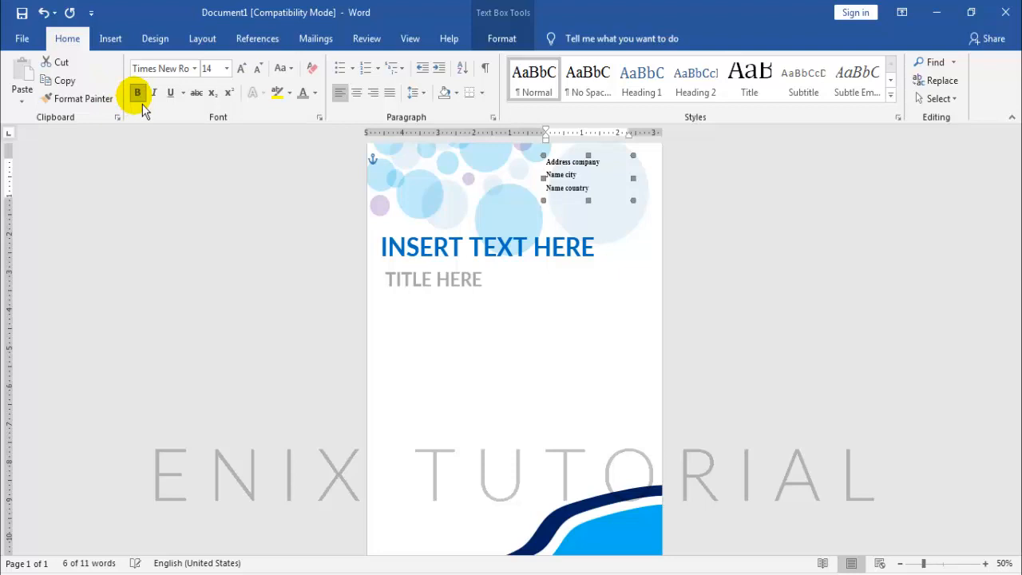
{"action": "left_click", "coordinate": [787, 369]}
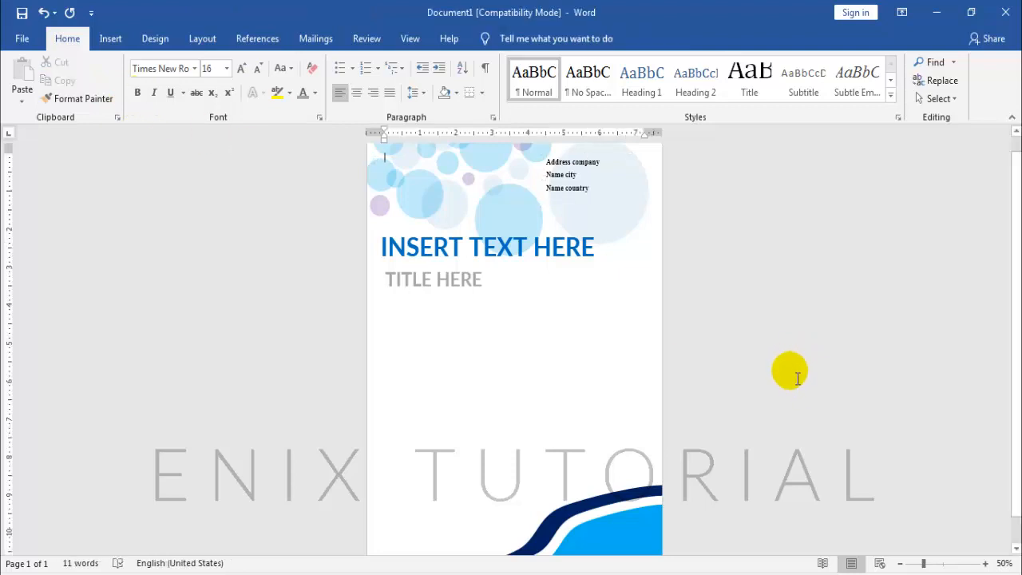
Switch to Windows Photo Viewer and bring up the reference image Educational-institute-letterhead-5-CRC.jpg to compare with the whole letterhead page
{"action": "left_click", "coordinate": [900, 563]}
{"action": "left_click", "coordinate": [900, 563]}
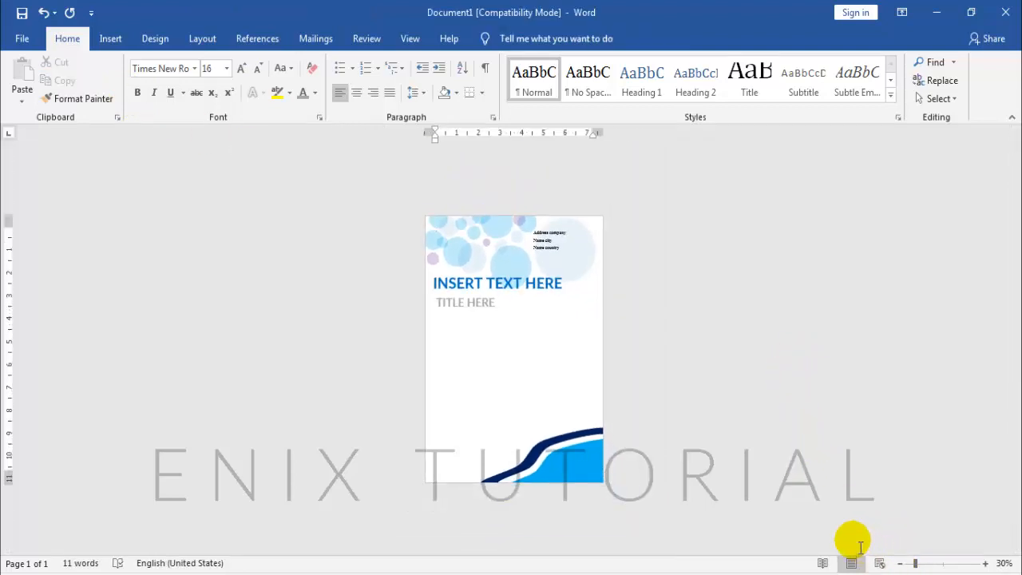
{"action": "left_click", "coordinate": [586, 569]}
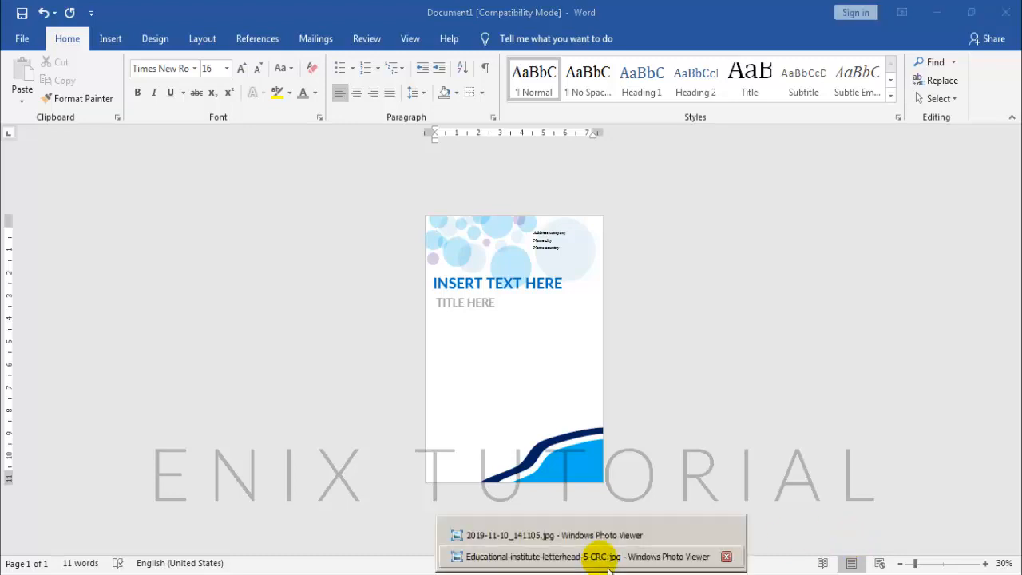
{"action": "left_click", "coordinate": [648, 552]}
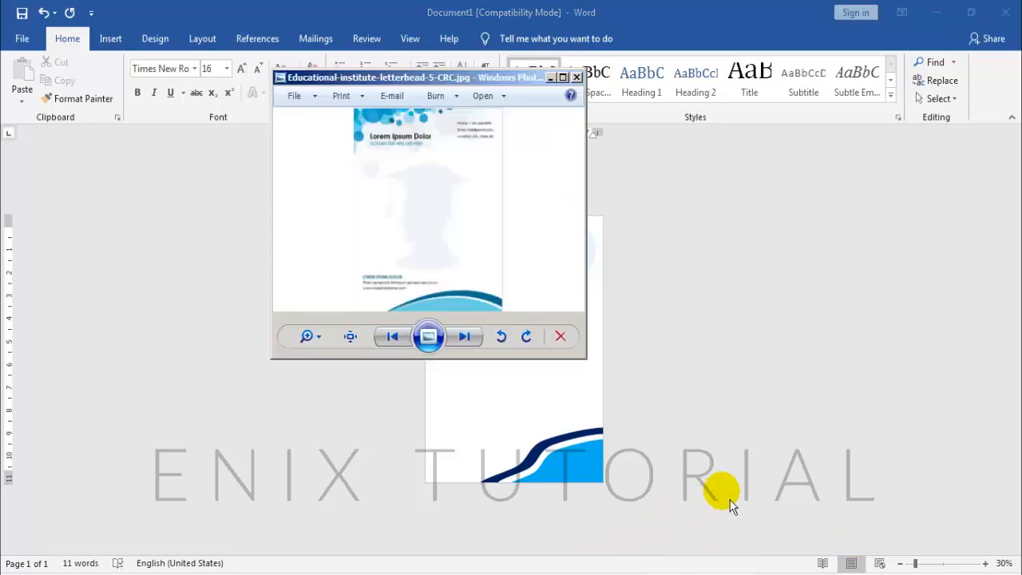
Switch back to Word and set up a custom picture watermark, choosing to browse for its picture in a local file
{"action": "left_click", "coordinate": [768, 469]}
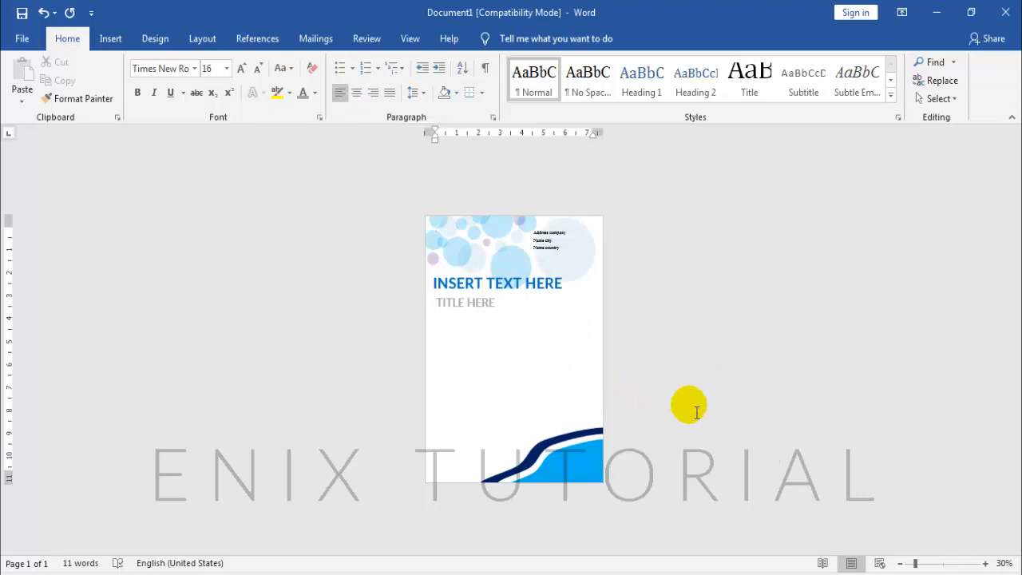
{"action": "left_click", "coordinate": [985, 563]}
{"action": "left_click", "coordinate": [985, 563]}
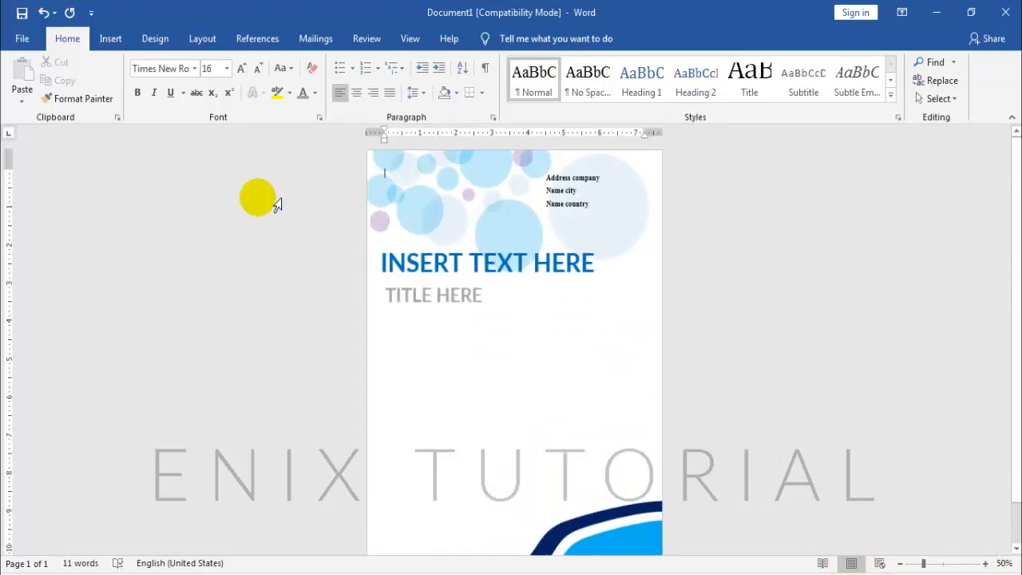
{"action": "left_click", "coordinate": [155, 40]}
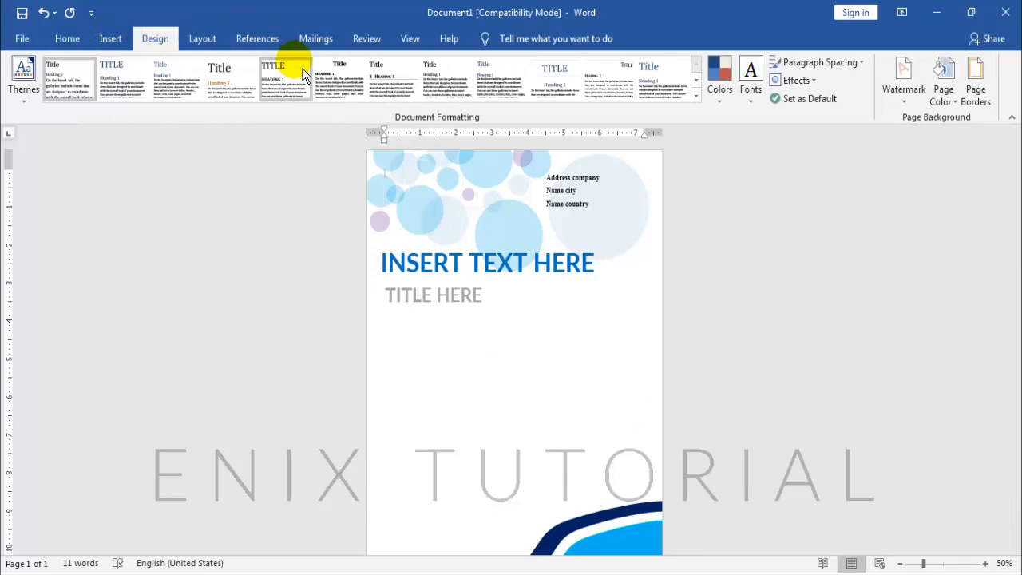
{"action": "left_click", "coordinate": [904, 98]}
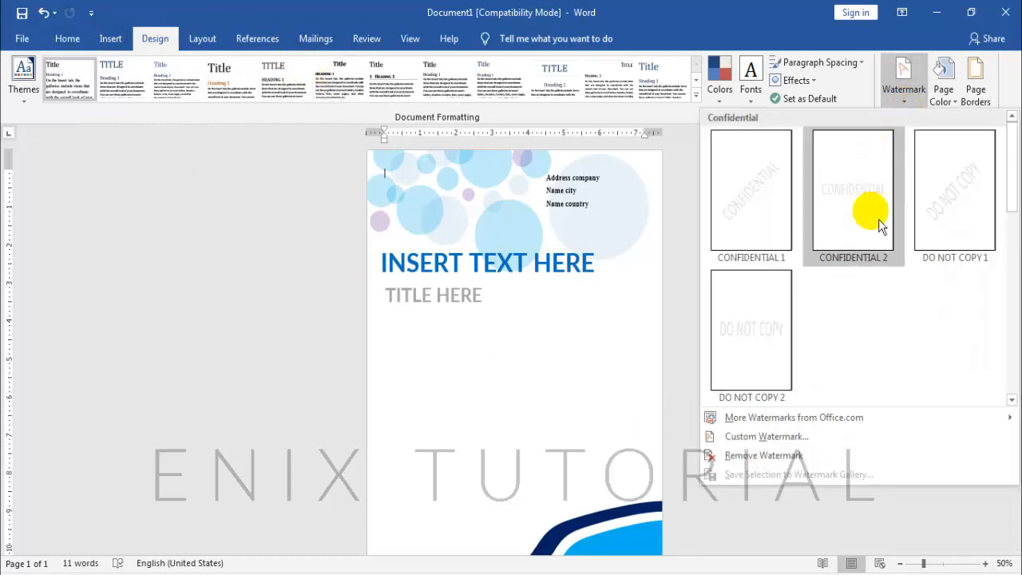
{"action": "left_click", "coordinate": [739, 440]}
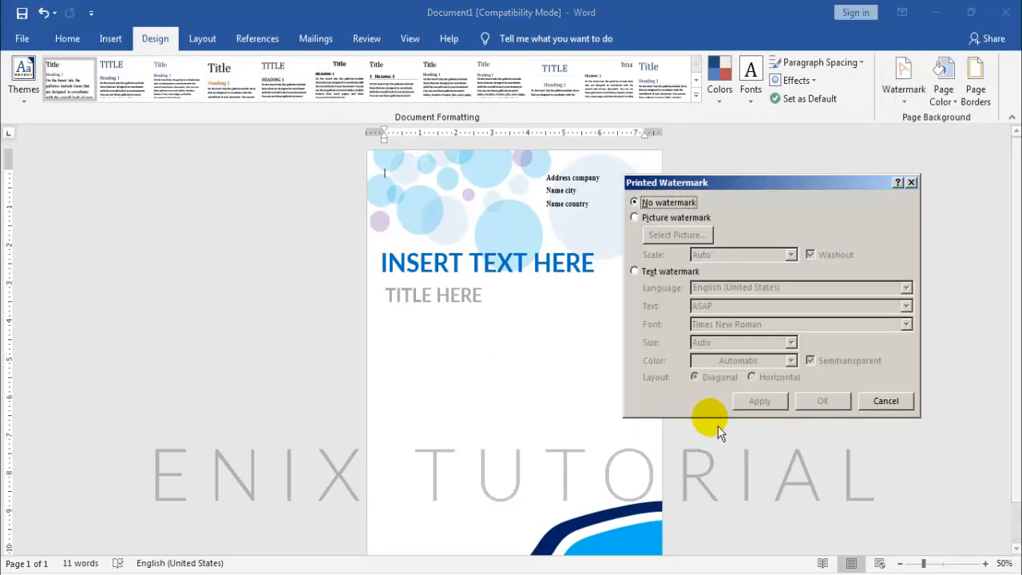
{"action": "left_click", "coordinate": [693, 221]}
{"action": "left_click", "coordinate": [688, 237]}
{"action": "left_click", "coordinate": [736, 340]}
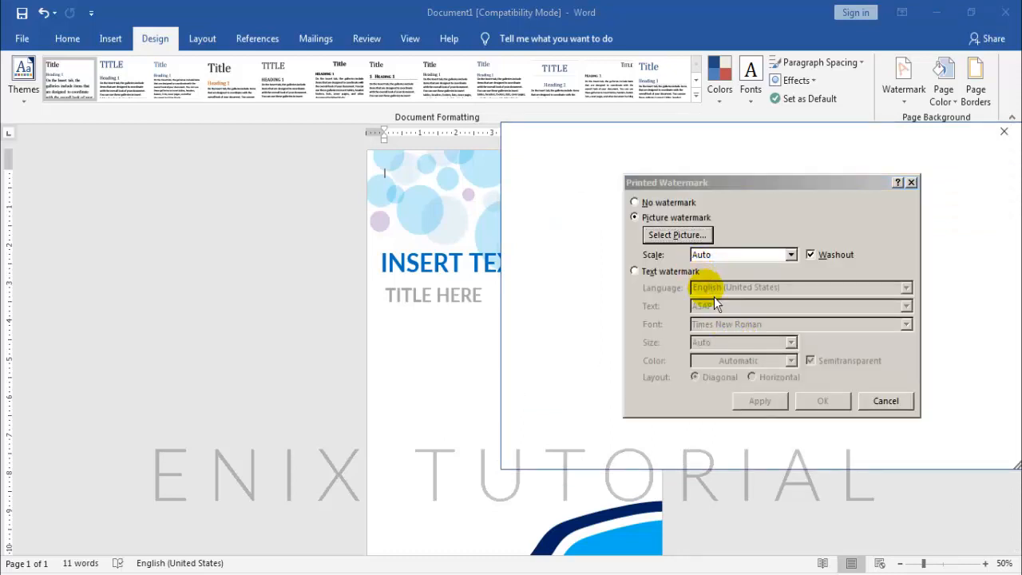
Select logo-1913689_960_720.png from the Desktop's logo folder and apply it as the washout picture watermark
{"action": "left_click", "coordinate": [568, 307]}
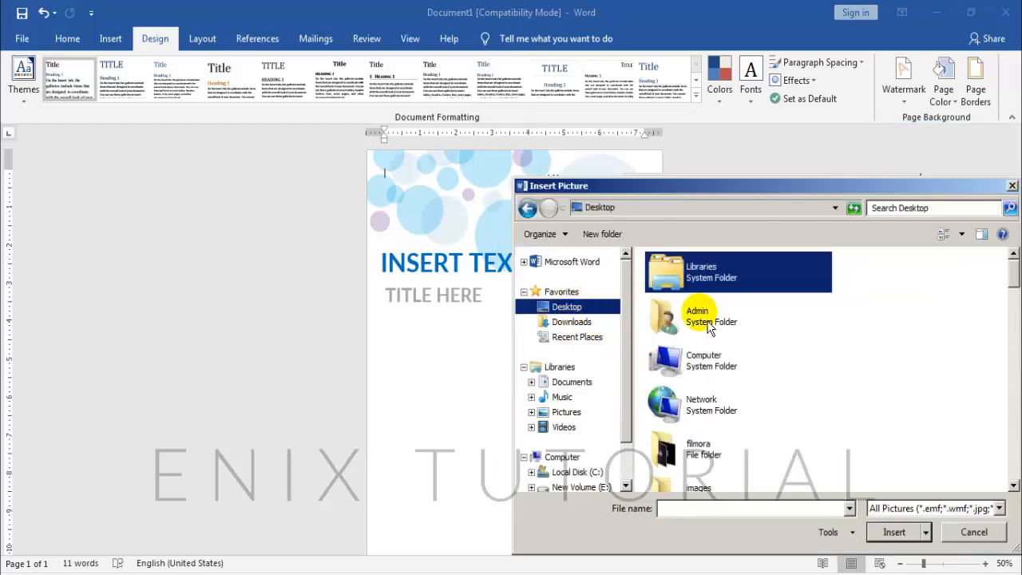
{"action": "scroll", "coordinate": [999, 281], "scroll_direction": "down", "scroll_amount": 5}
{"action": "scroll", "coordinate": [822, 367], "scroll_direction": "up", "scroll_amount": 4}
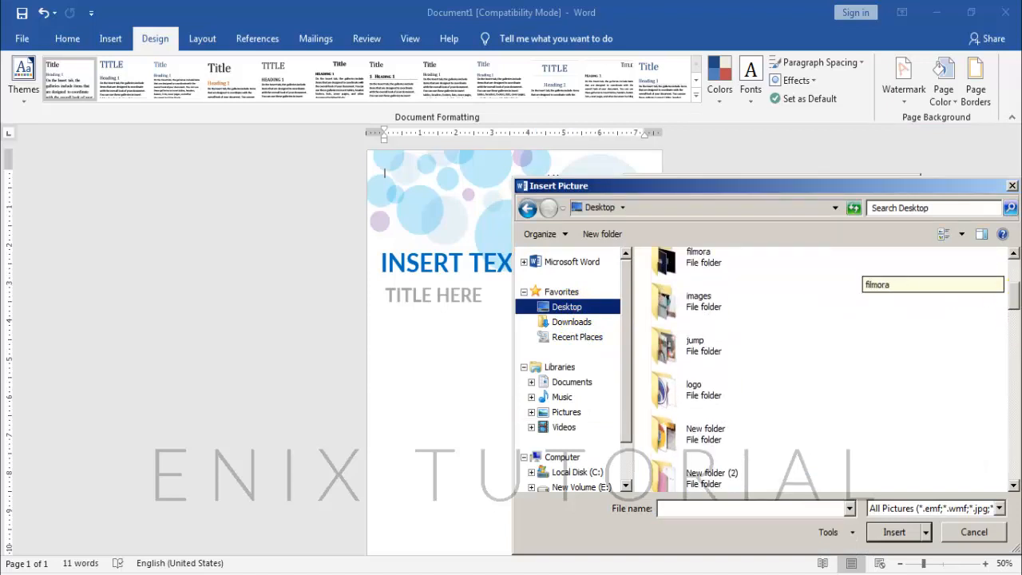
{"action": "double_click", "coordinate": [772, 393]}
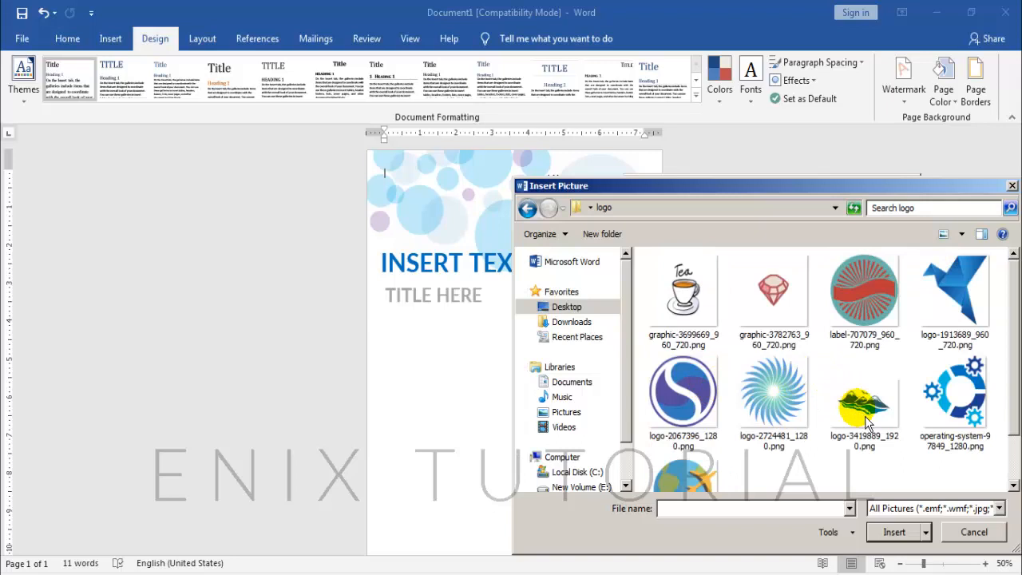
{"action": "double_click", "coordinate": [949, 317]}
{"action": "left_click", "coordinate": [760, 405]}
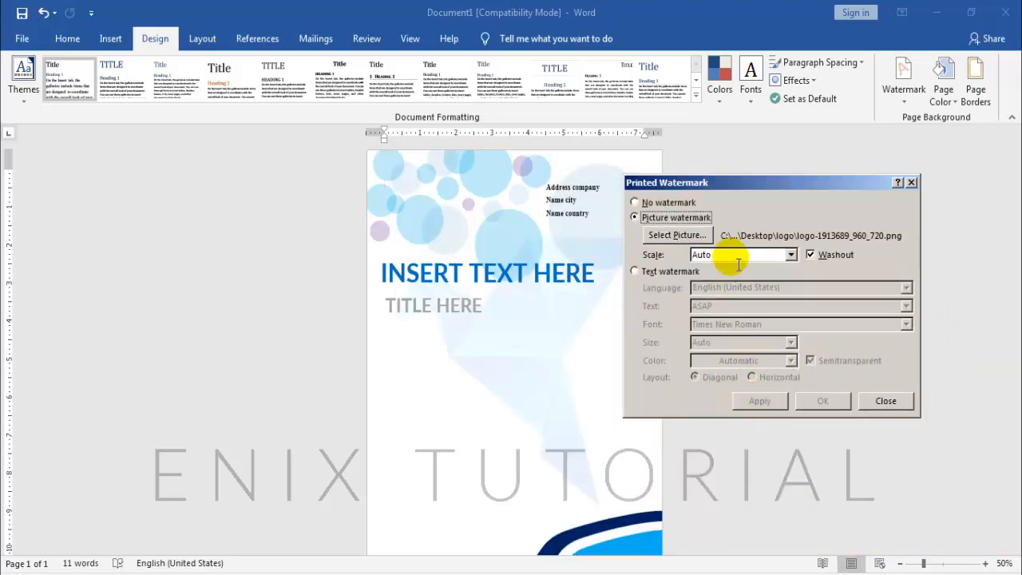
Scale the bird logo watermark to 50%, apply it and close the watermark settings
{"action": "left_click", "coordinate": [790, 254]}
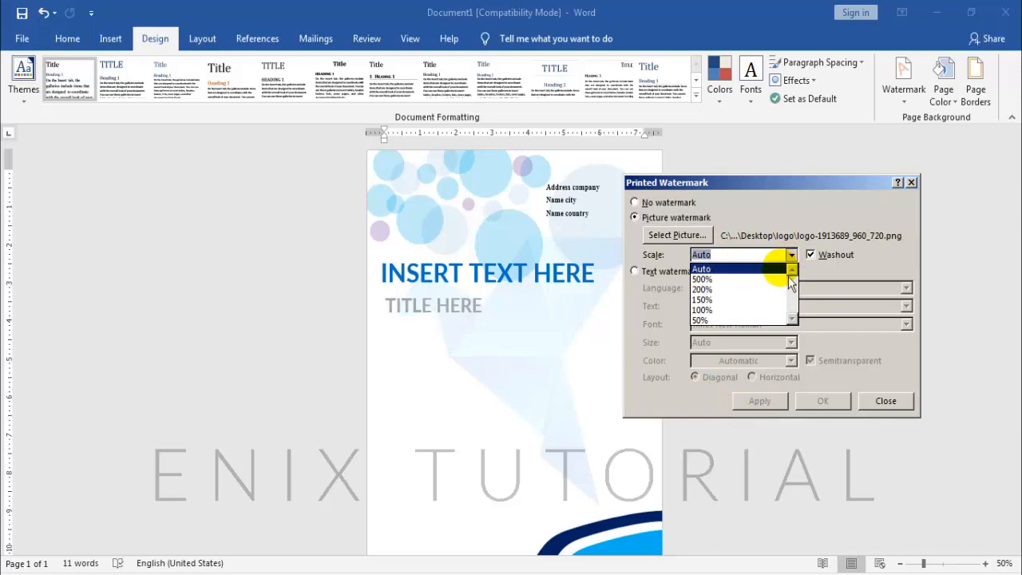
{"action": "left_click", "coordinate": [753, 321]}
{"action": "left_click", "coordinate": [772, 404]}
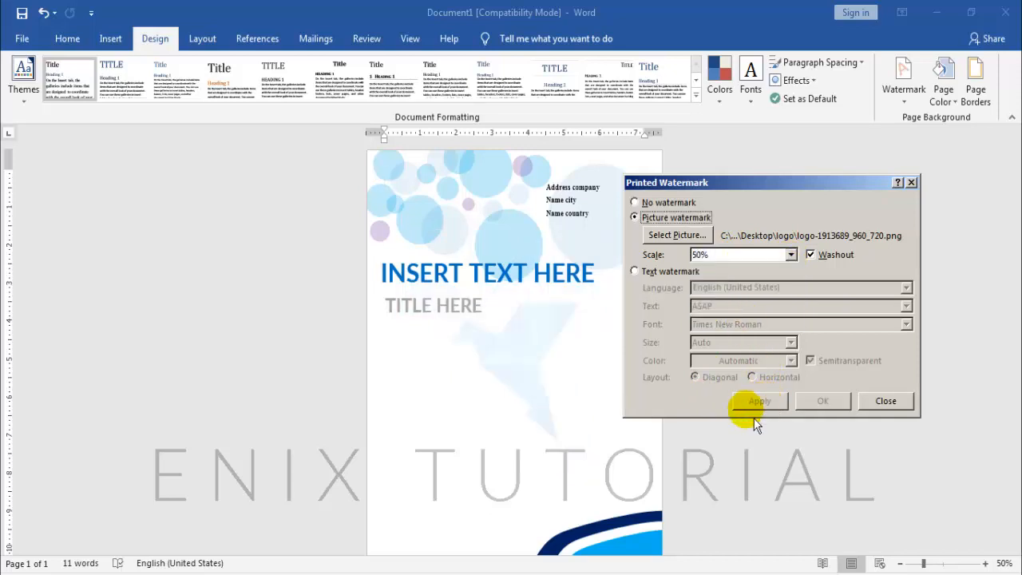
{"action": "left_click", "coordinate": [862, 403]}
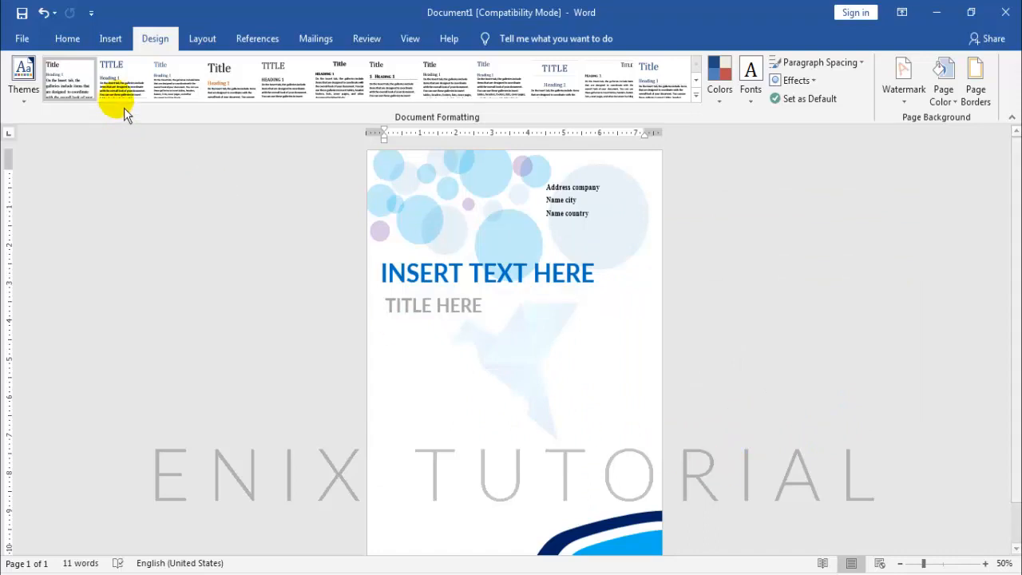
Draw a text box about 1.76" high and 3.67" wide in the page's lower-left area, beside the blue curves
{"action": "left_click", "coordinate": [110, 38]}
{"action": "left_click", "coordinate": [794, 102]}
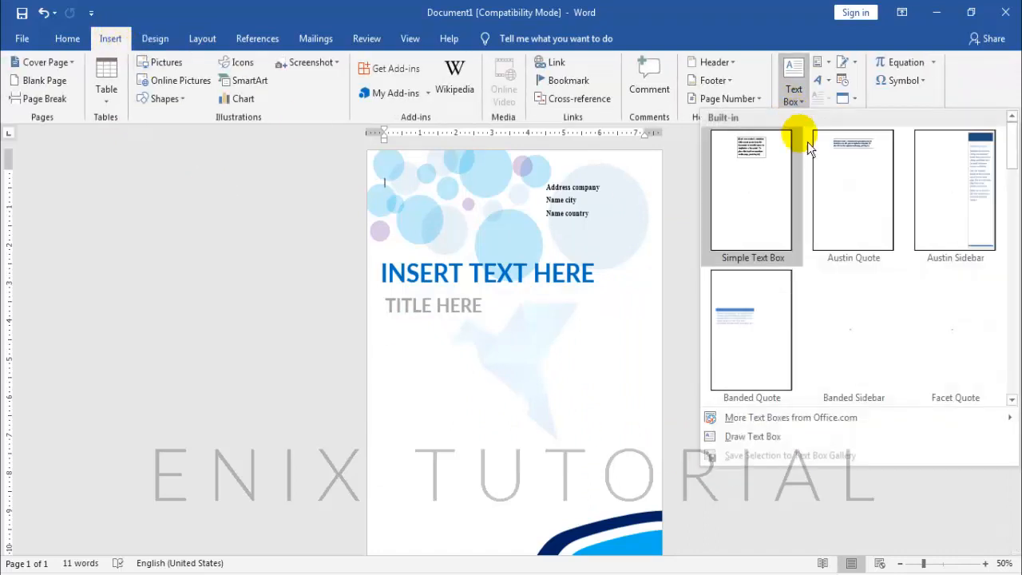
{"action": "left_click", "coordinate": [767, 435]}
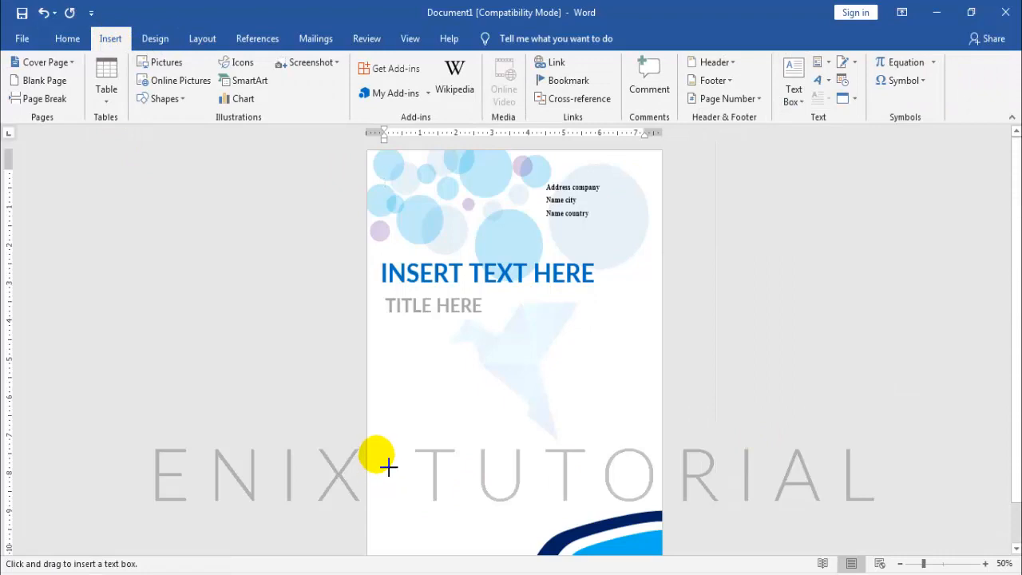
{"action": "left_click_drag", "start_coordinate": [376, 455], "coordinate": [510, 522]}
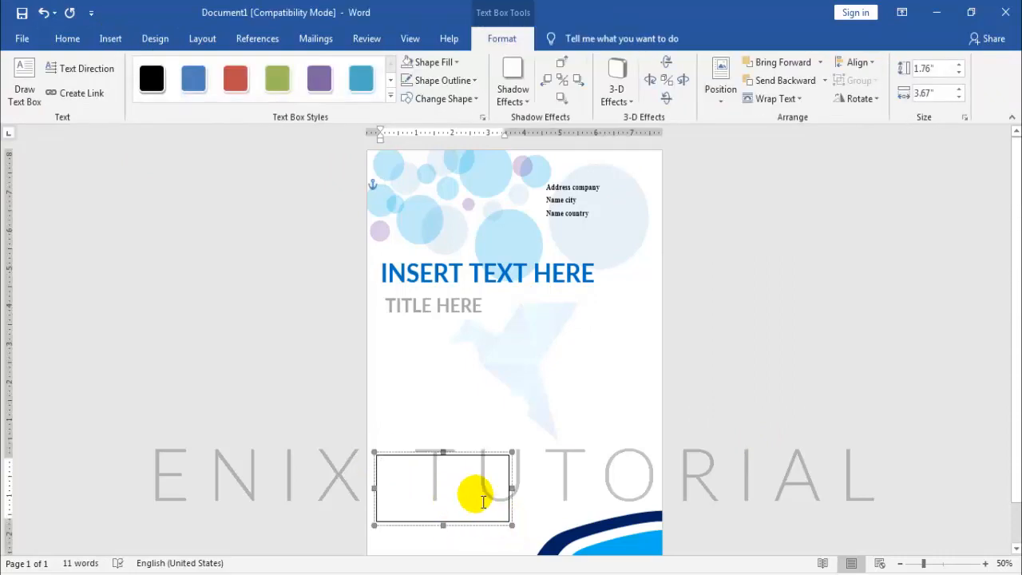
Enter "Insert text here:" in the new text box, followed by the paragraph "You can use this for your work. Design by Enix Tutorial"
{"action": "type", "text": "Insert text"}
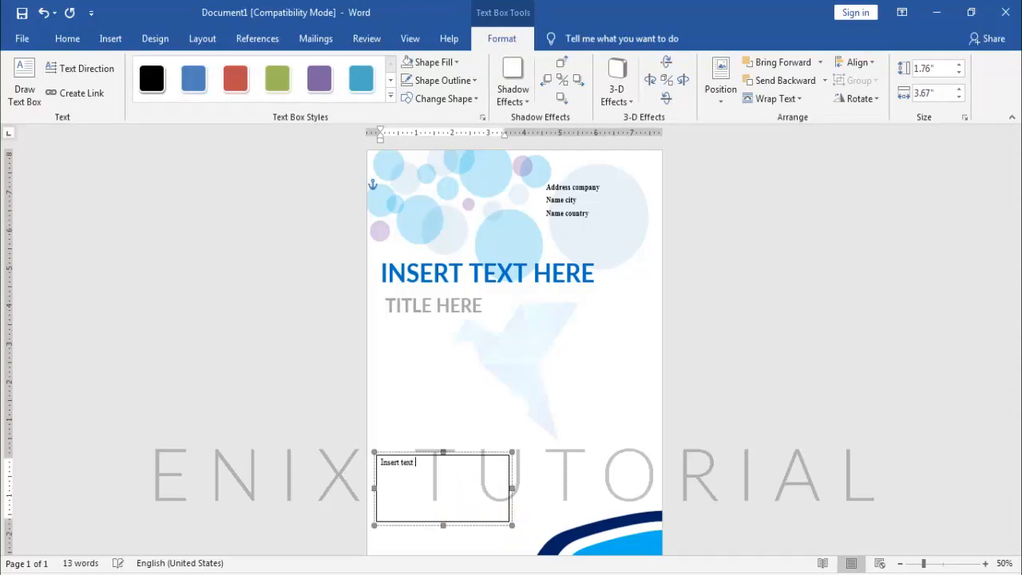
{"action": "type", "text": "here"}
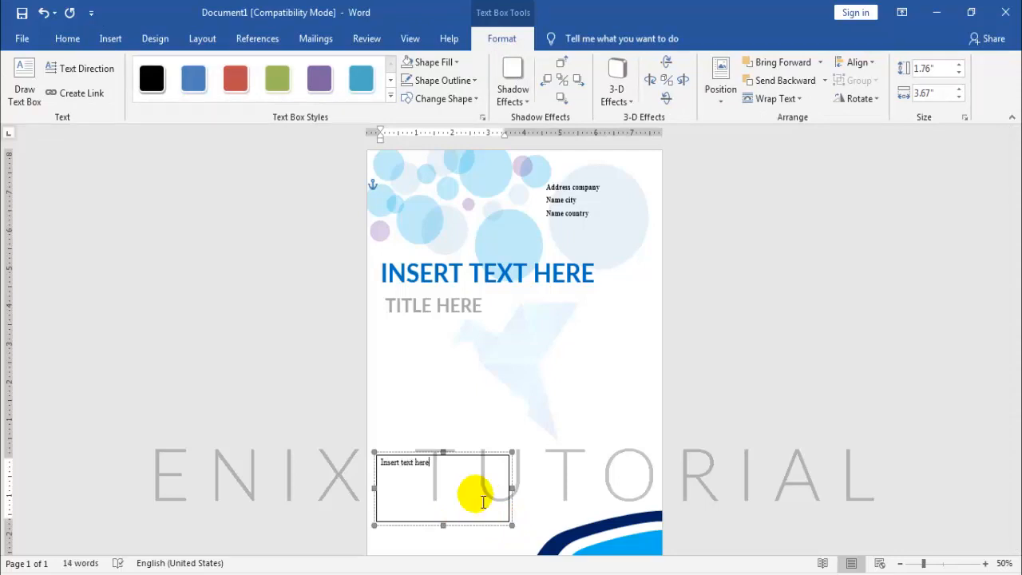
{"action": "type", "text": ":"}
{"action": "key", "text": "Return"}
{"action": "type", "text": "Y"}
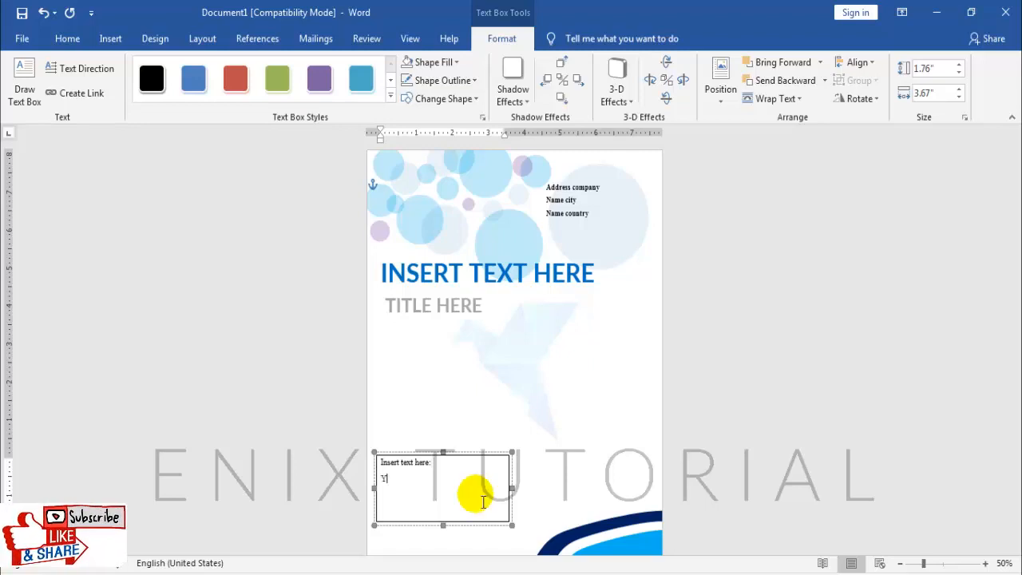
{"action": "type", "text": "ou can use t"}
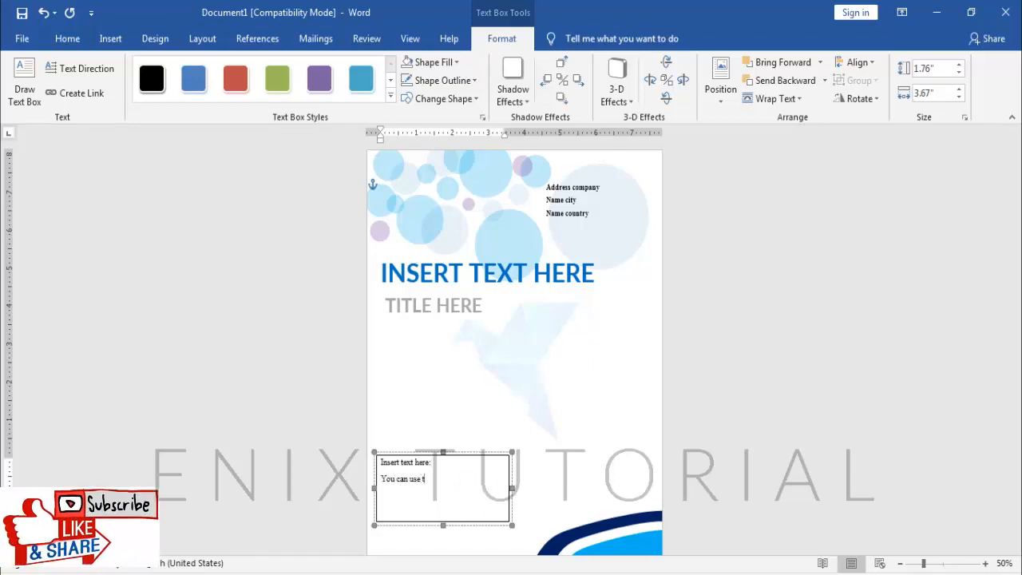
{"action": "type", "text": "his for your"}
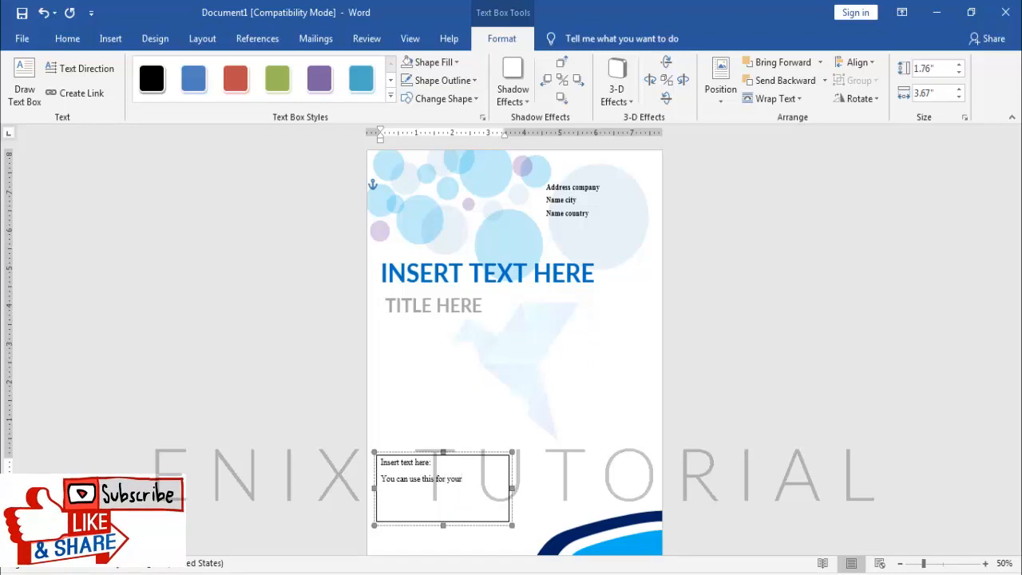
{"action": "type", "text": " work"}
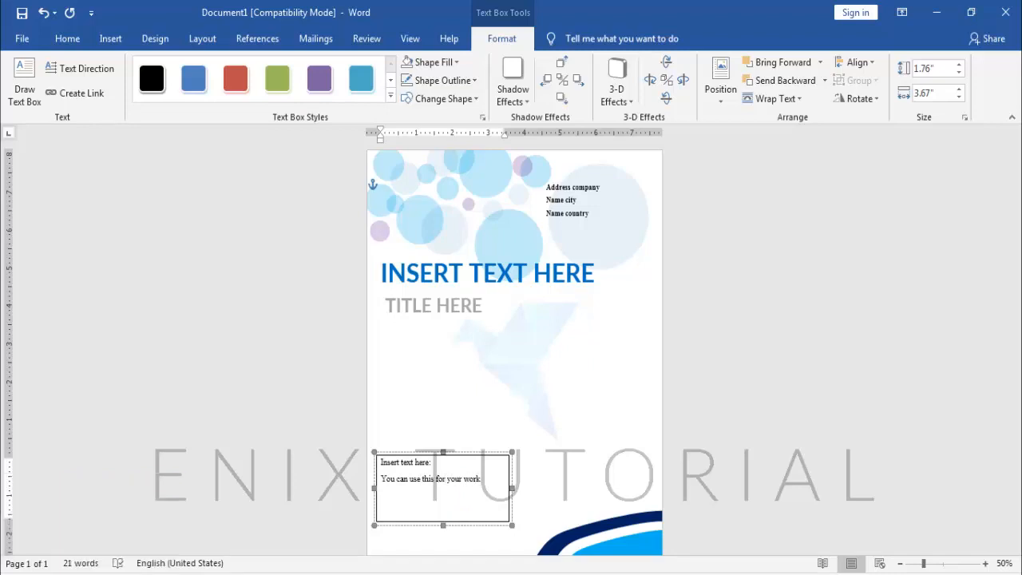
{"action": "key", "text": "ctrl+a"}
{"action": "left_click", "coordinate": [491, 489]}
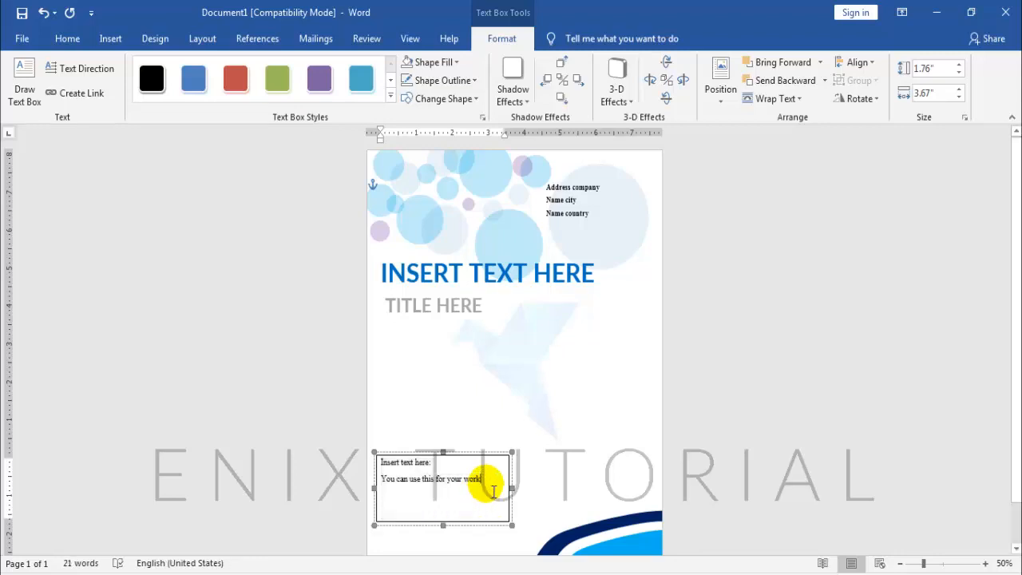
{"action": "type", "text": ". Desi"}
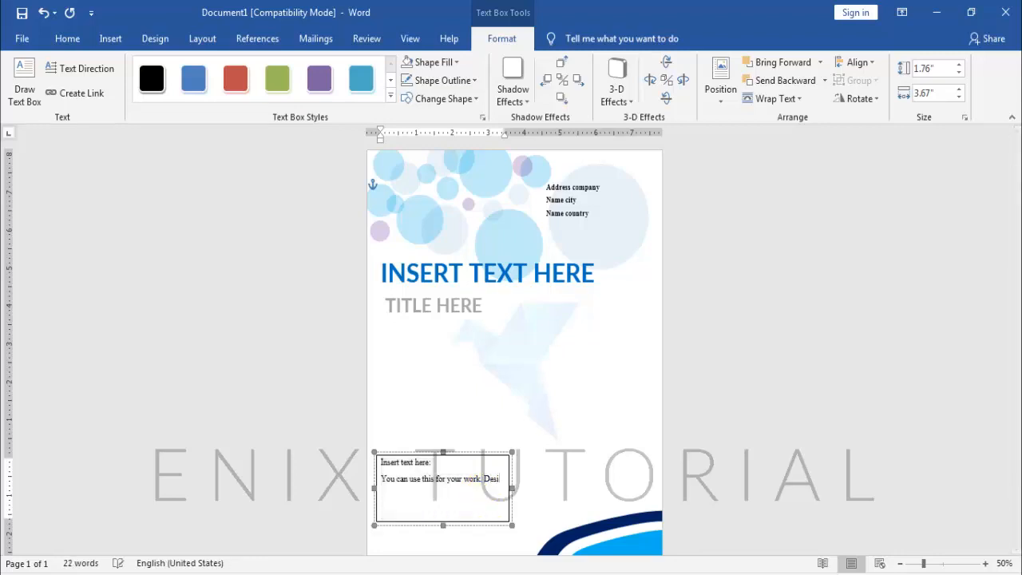
{"action": "type", "text": "gn by Enix Tutorial"}
Set the font size of all text in the lower text box to 18
{"action": "key", "text": "ctrl+a"}
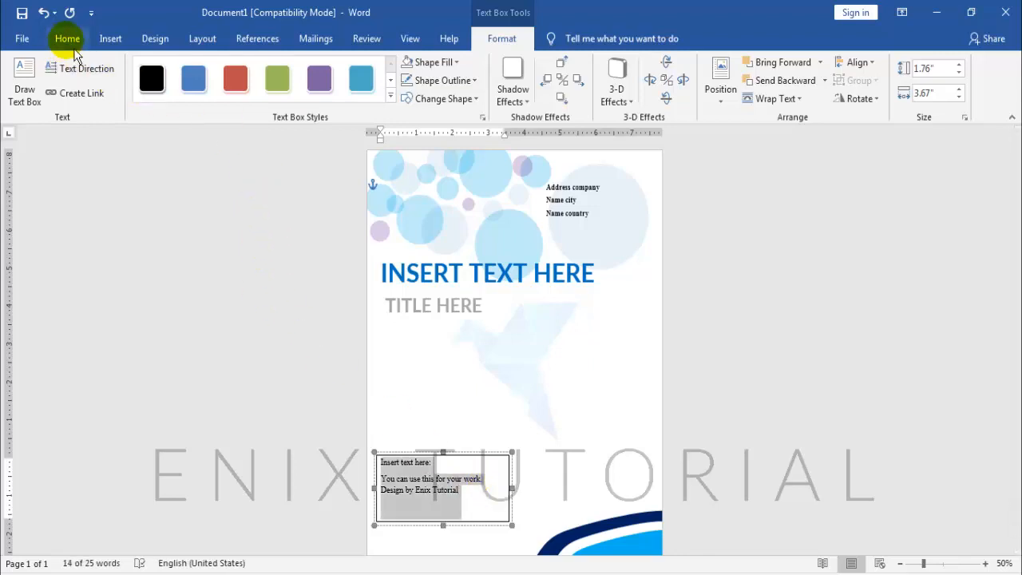
{"action": "left_click", "coordinate": [67, 38]}
{"action": "left_click", "coordinate": [227, 68]}
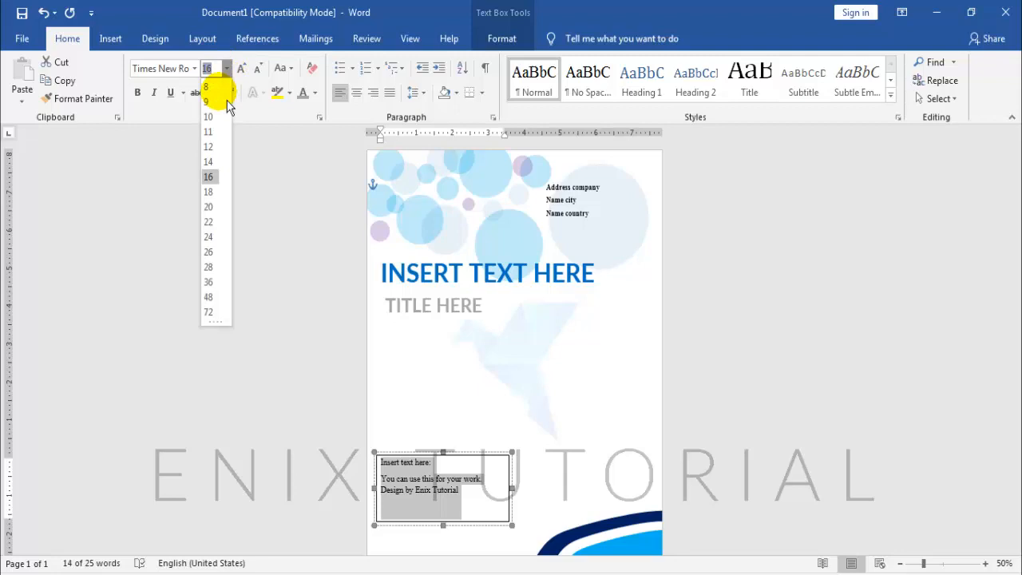
{"action": "left_click", "coordinate": [219, 197]}
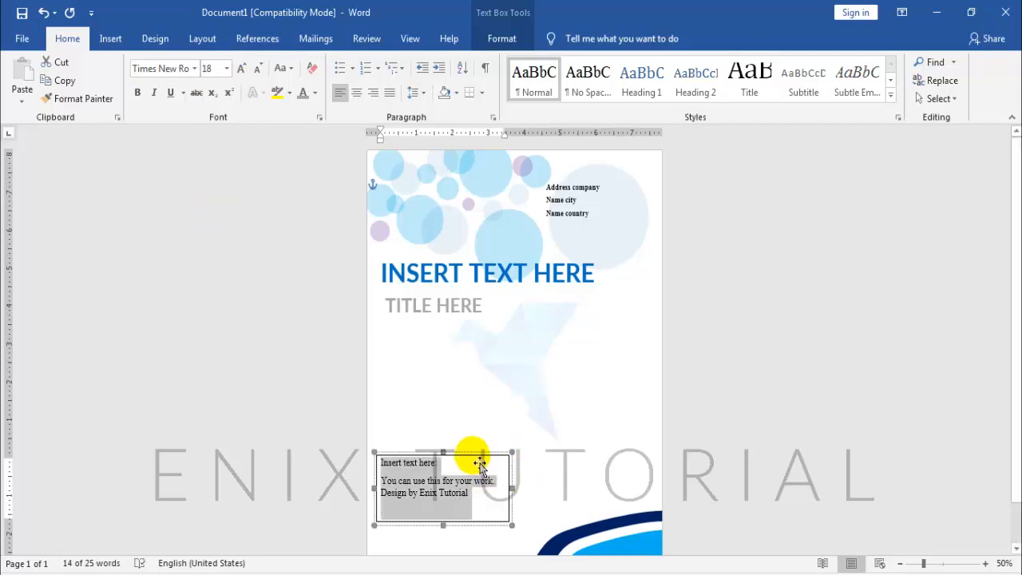
Move the lower text box slightly down toward the page's bottom edge and remove its outline
{"action": "left_click_drag", "start_coordinate": [480, 465], "coordinate": [487, 490]}
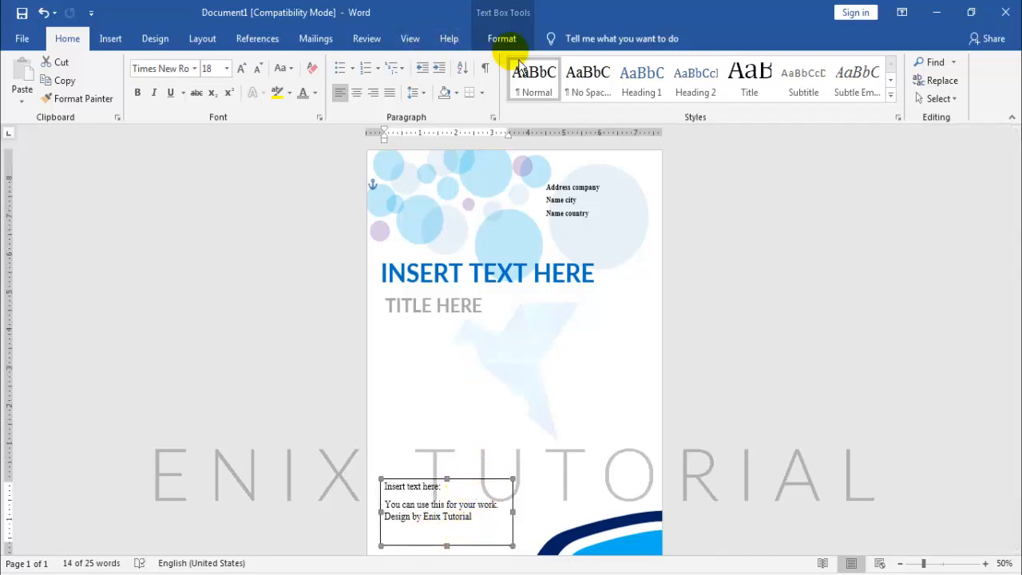
{"action": "left_click", "coordinate": [503, 40]}
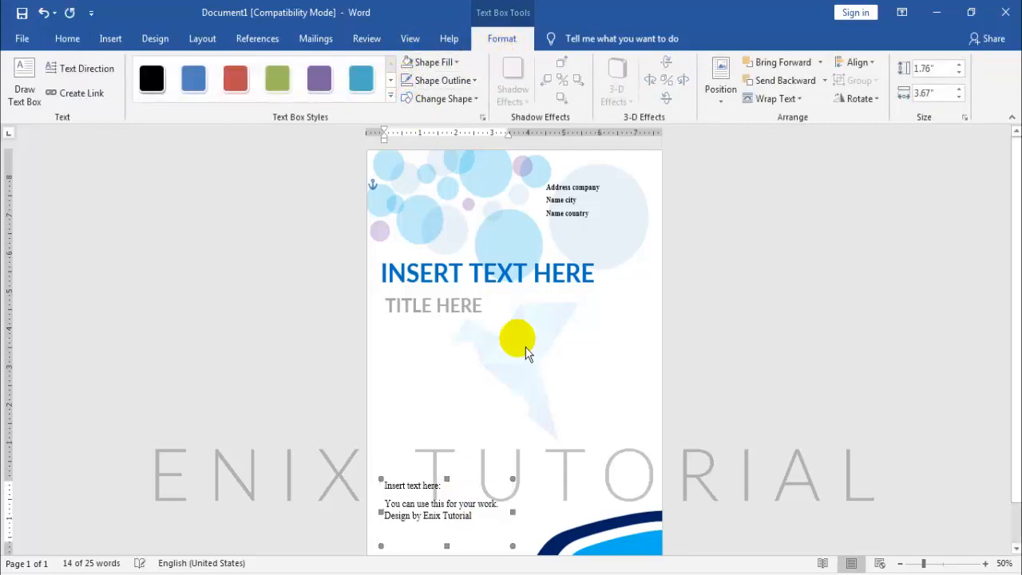
Make the line "Insert text here:" in the lower text box bold and deselect the box
{"action": "left_click_drag", "start_coordinate": [446, 493], "coordinate": [378, 493]}
{"action": "left_click", "coordinate": [443, 494]}
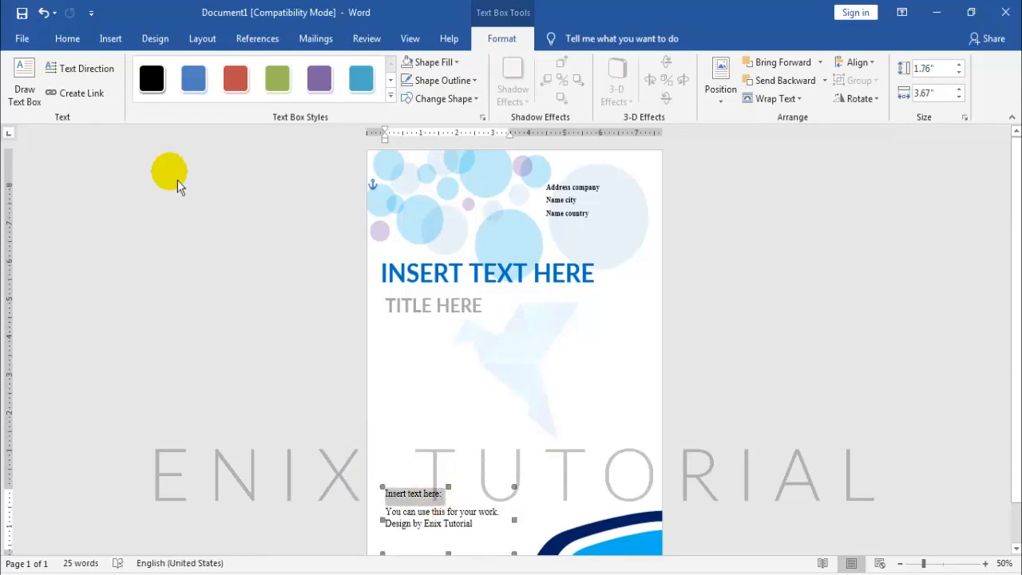
{"action": "left_click", "coordinate": [66, 40]}
{"action": "left_click", "coordinate": [138, 94]}
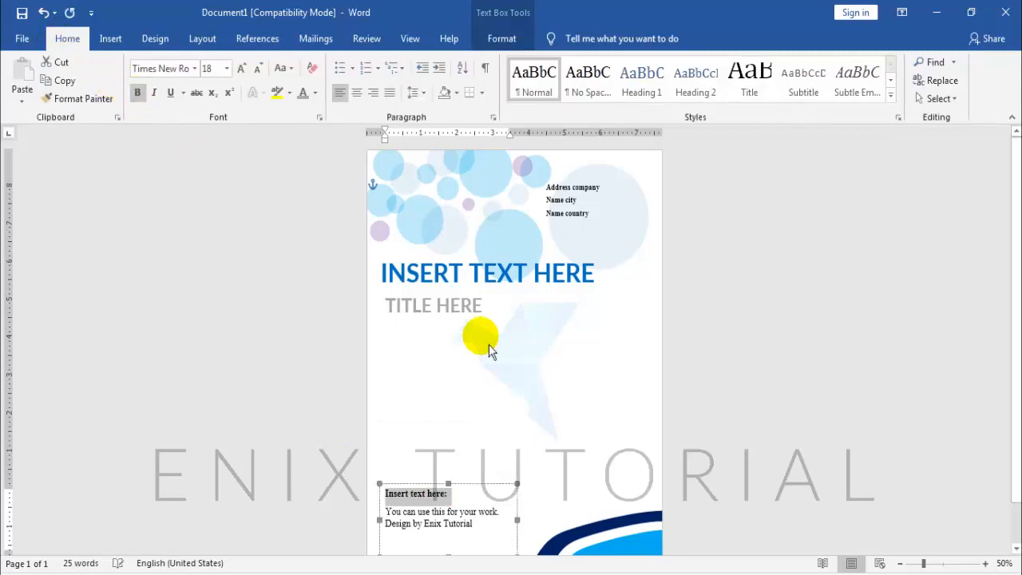
{"action": "left_click", "coordinate": [603, 419]}
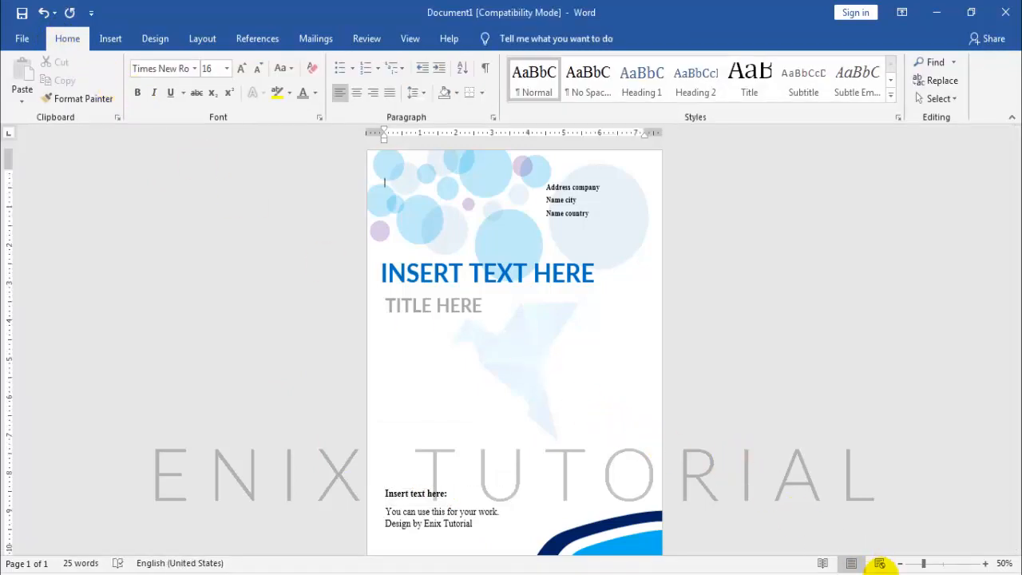
{"action": "left_click", "coordinate": [900, 563]}
{"action": "left_click", "coordinate": [900, 563]}
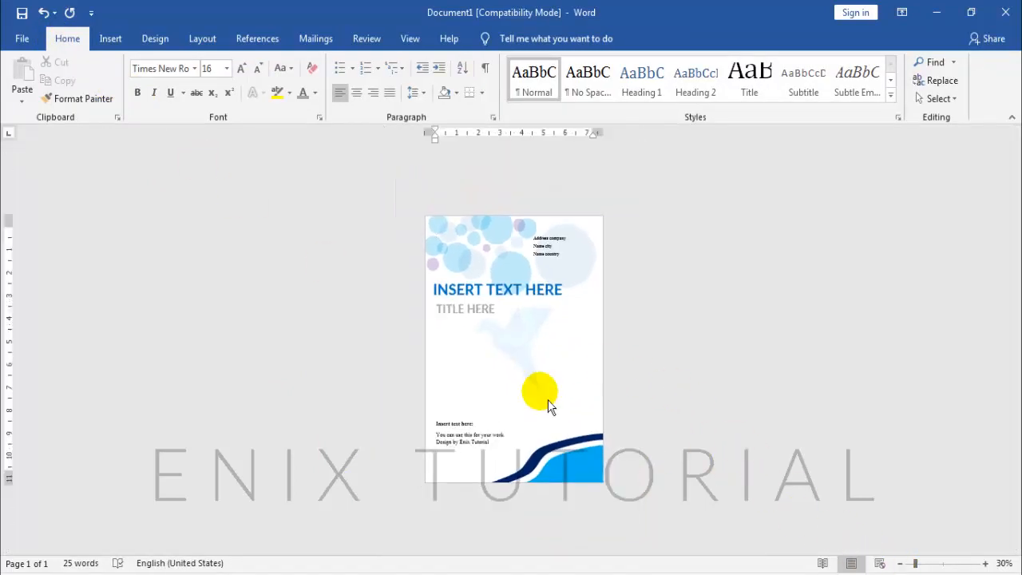